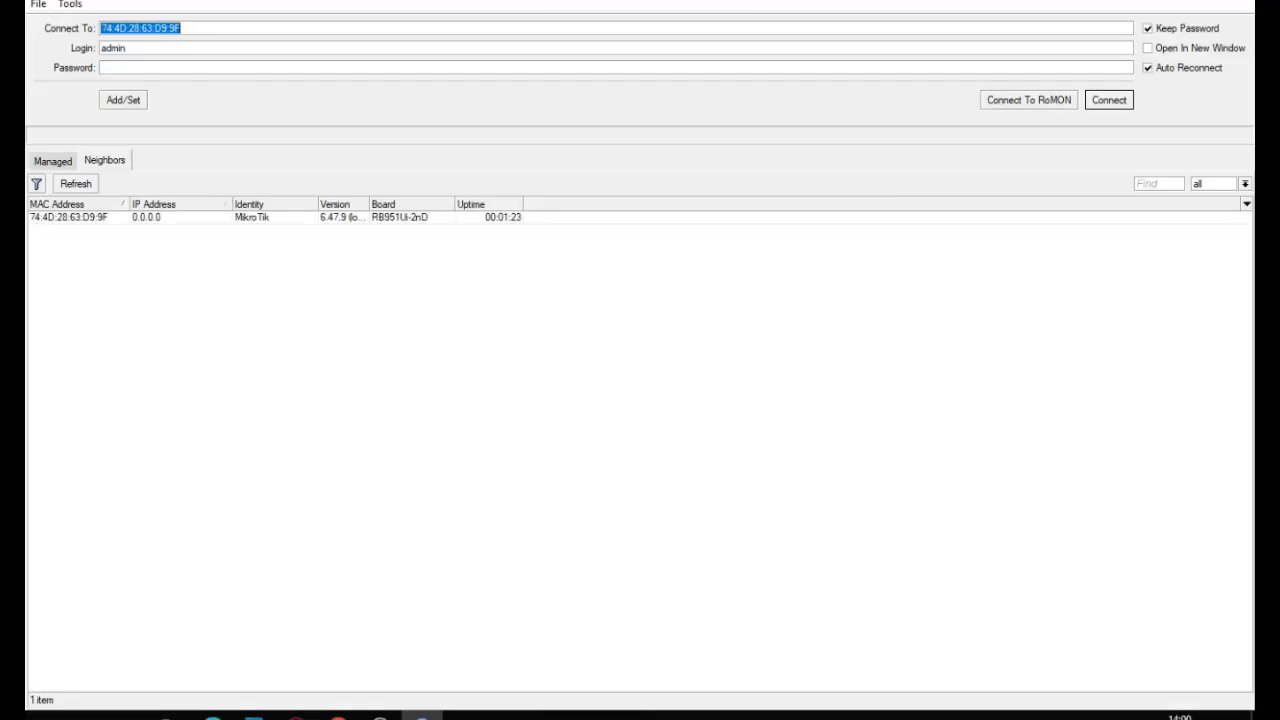
# Connect to the discovered MikroTik router and reset its configuration with the No Default Configuration option enabled.
pyautogui.click(70, 216)
pyautogui.press('Return')
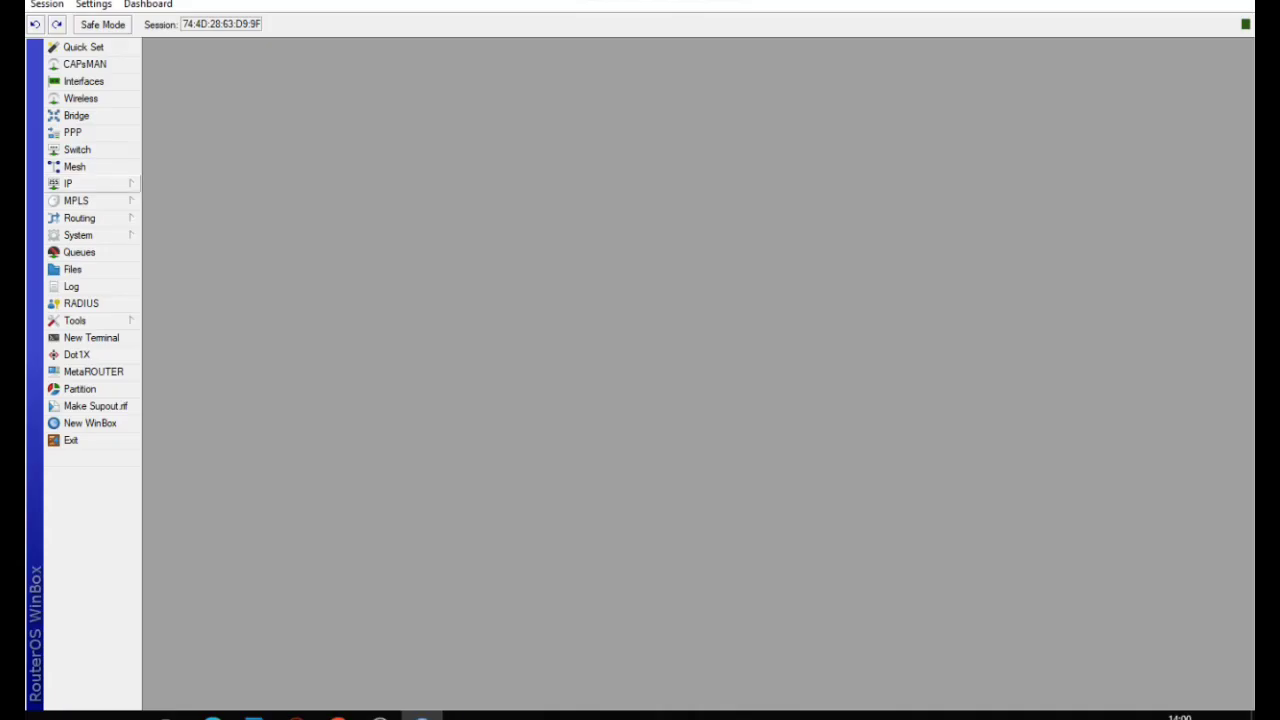
pyautogui.click(80, 235)
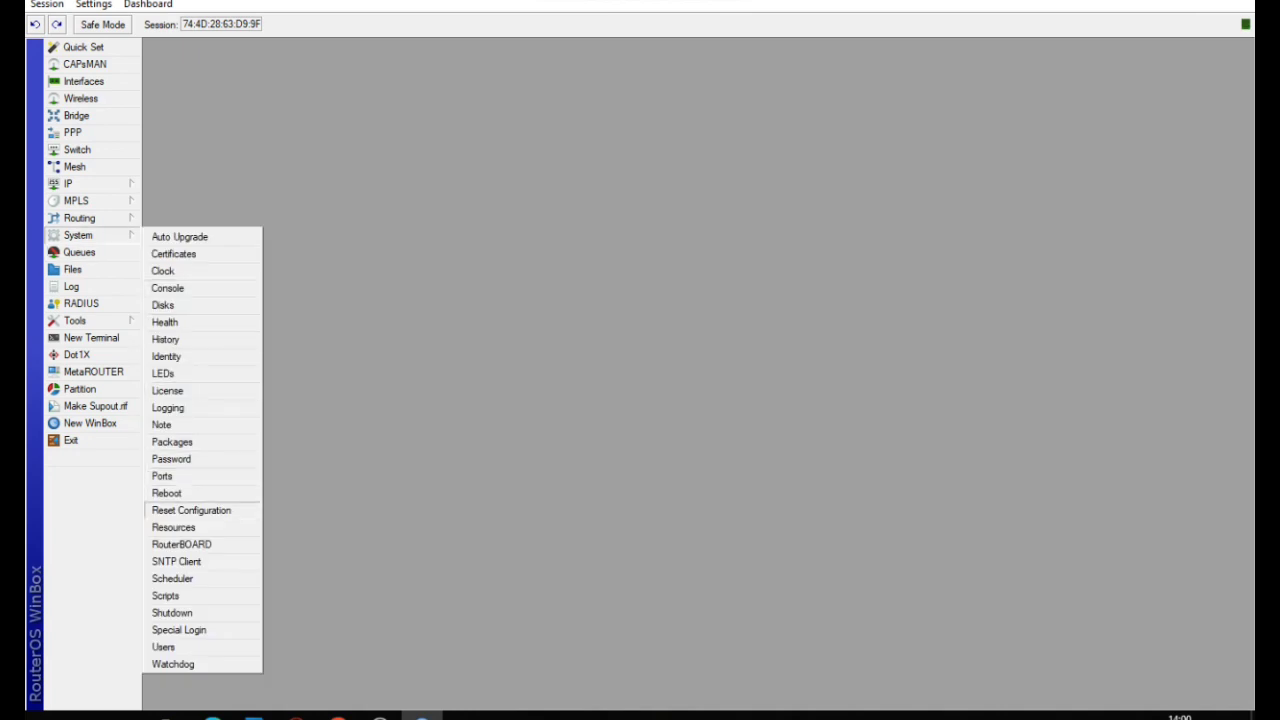
pyautogui.click(190, 510)
pyautogui.click(408, 363)
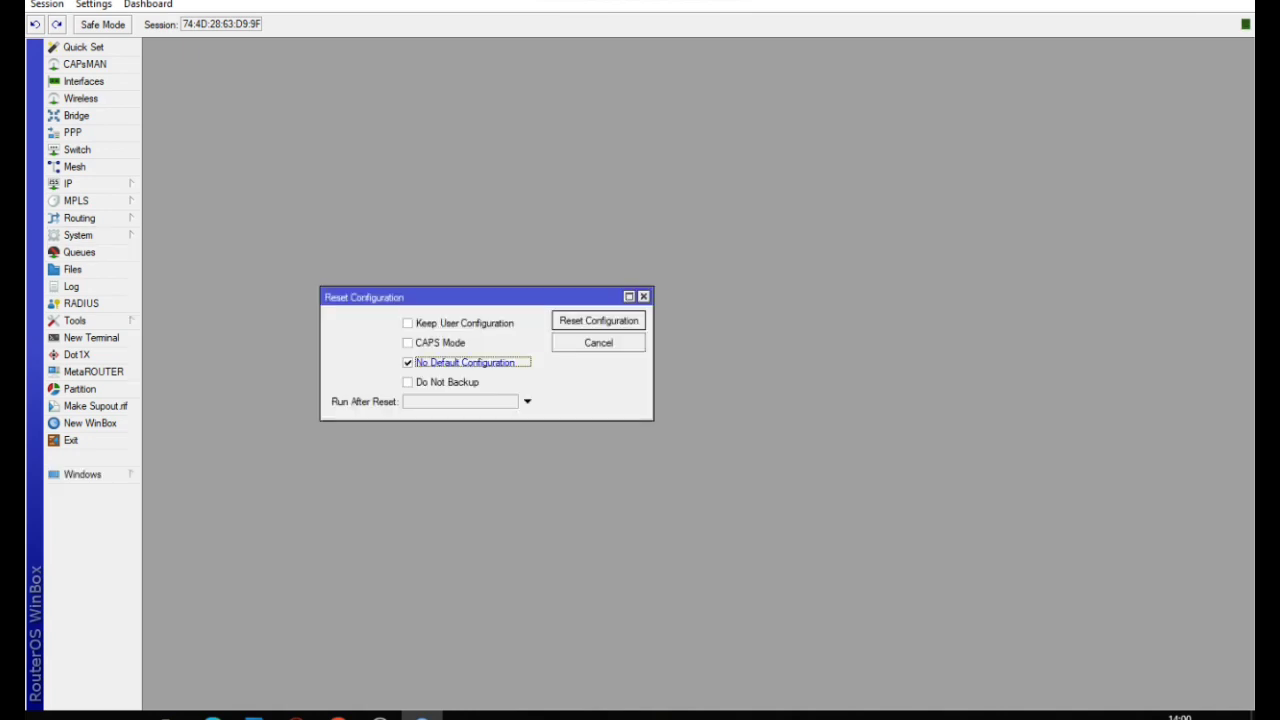
pyautogui.click(598, 320)
pyautogui.click(709, 367)
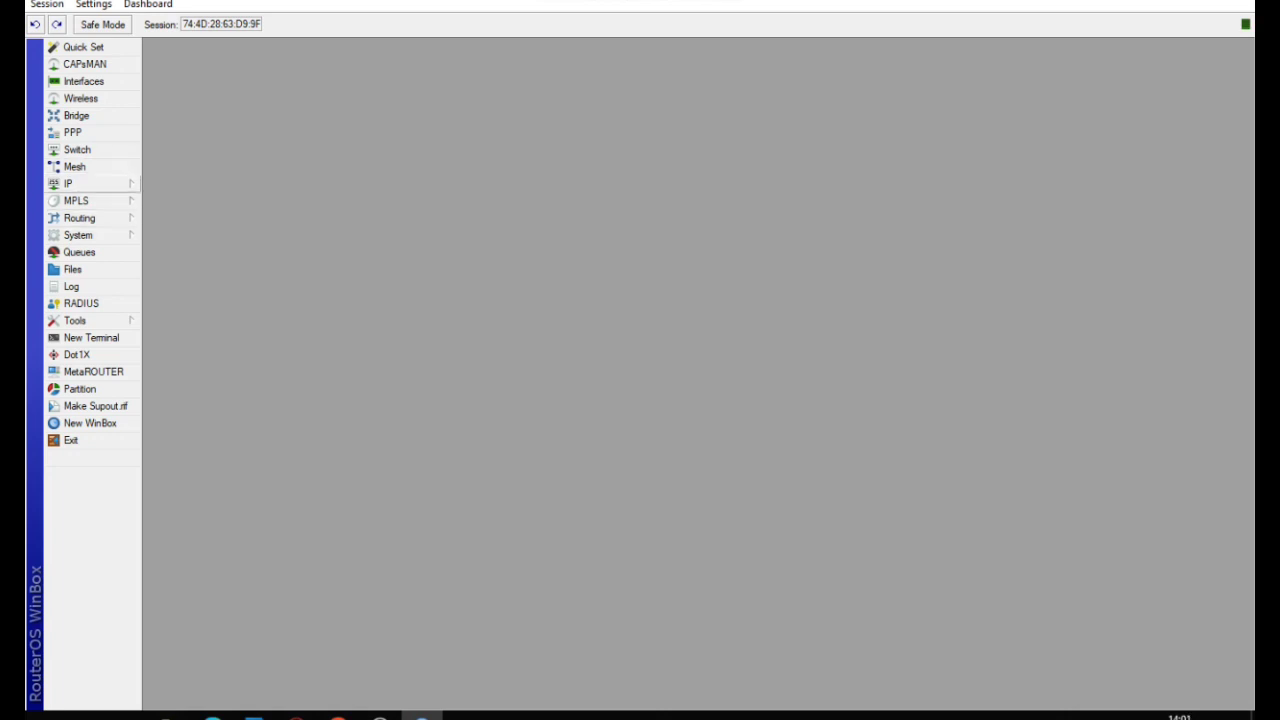
# Add a DHCP client on interface ether1.
pyautogui.click(68, 183)
pyautogui.click(180, 251)
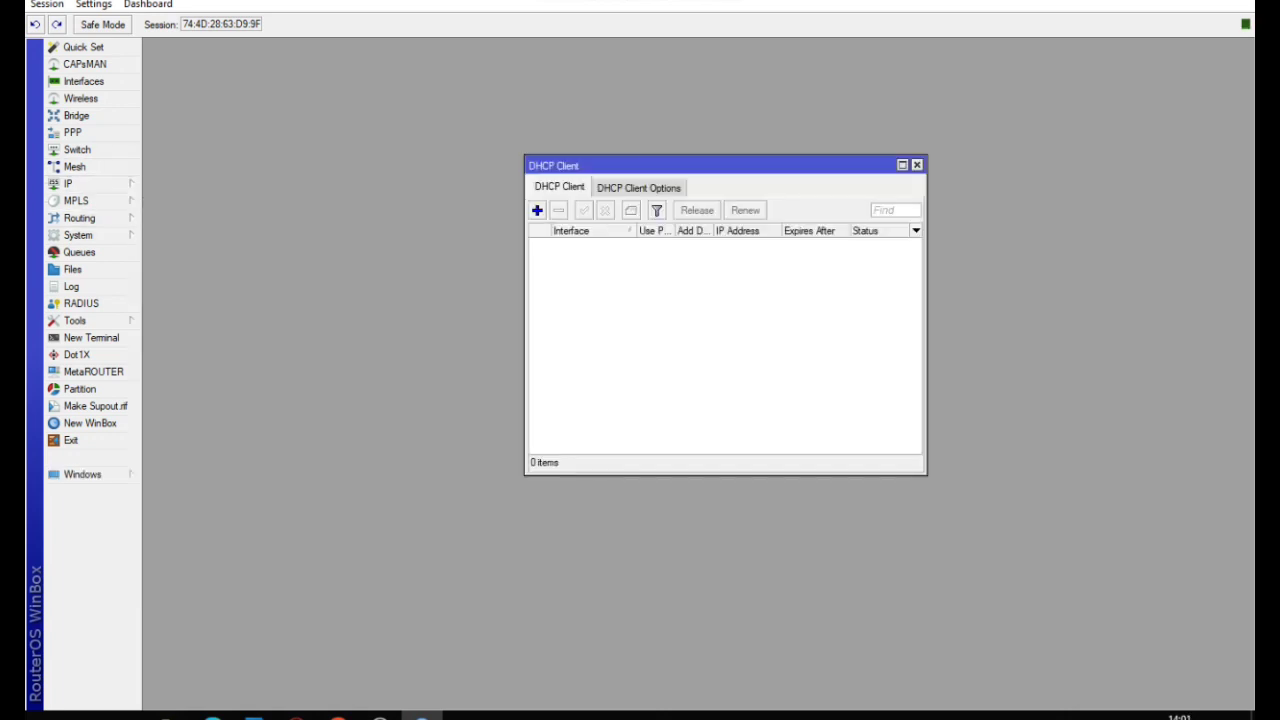
pyautogui.click(537, 210)
pyautogui.click(772, 314)
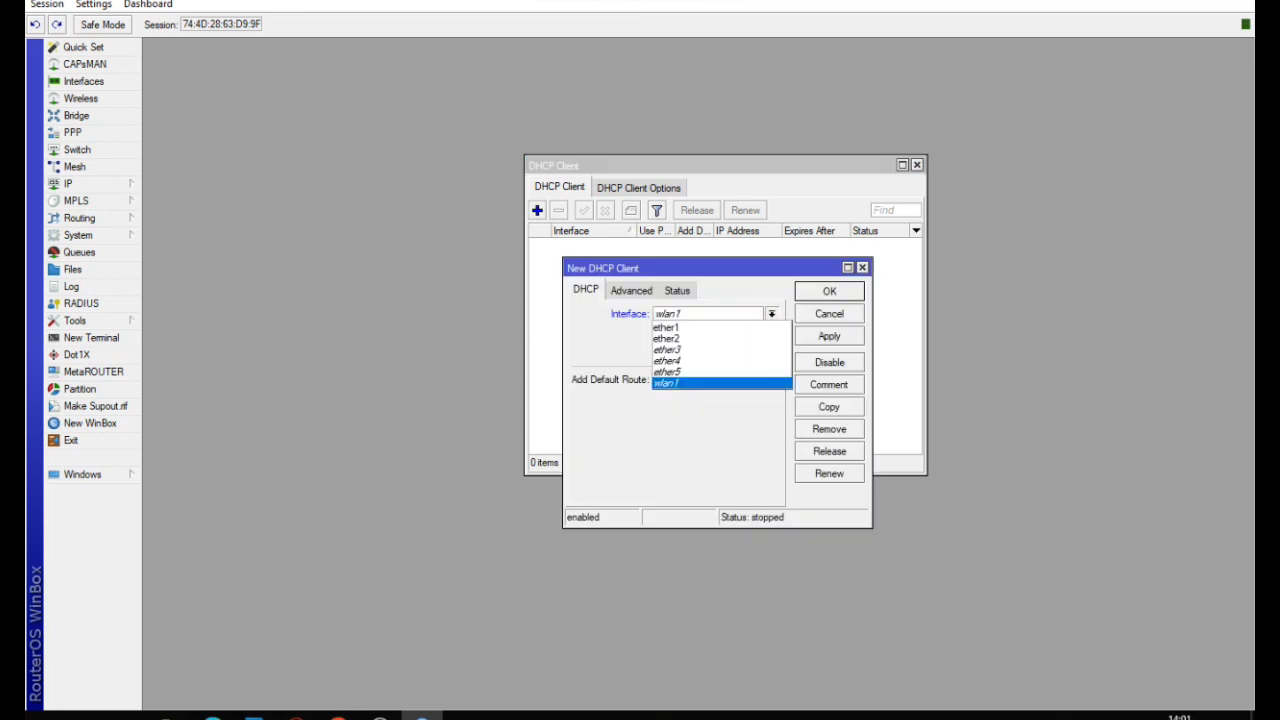
pyautogui.click(690, 326)
pyautogui.click(829, 336)
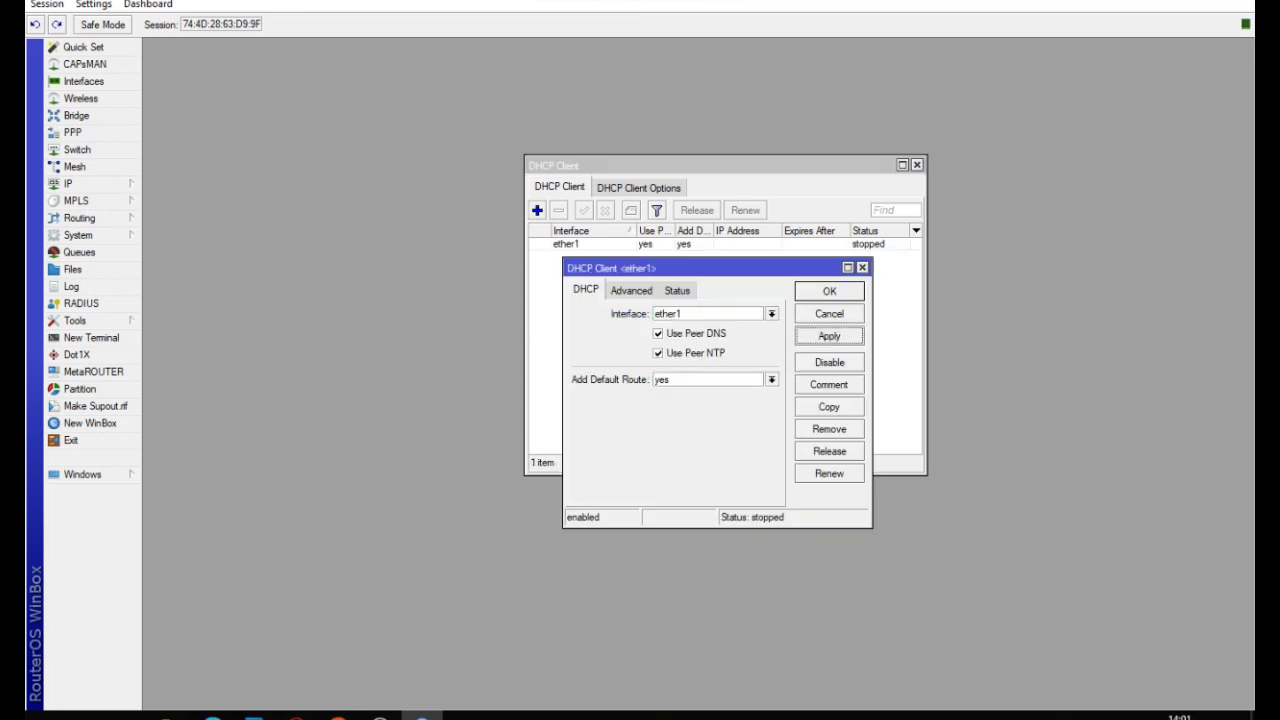
pyautogui.click(829, 291)
pyautogui.click(917, 165)
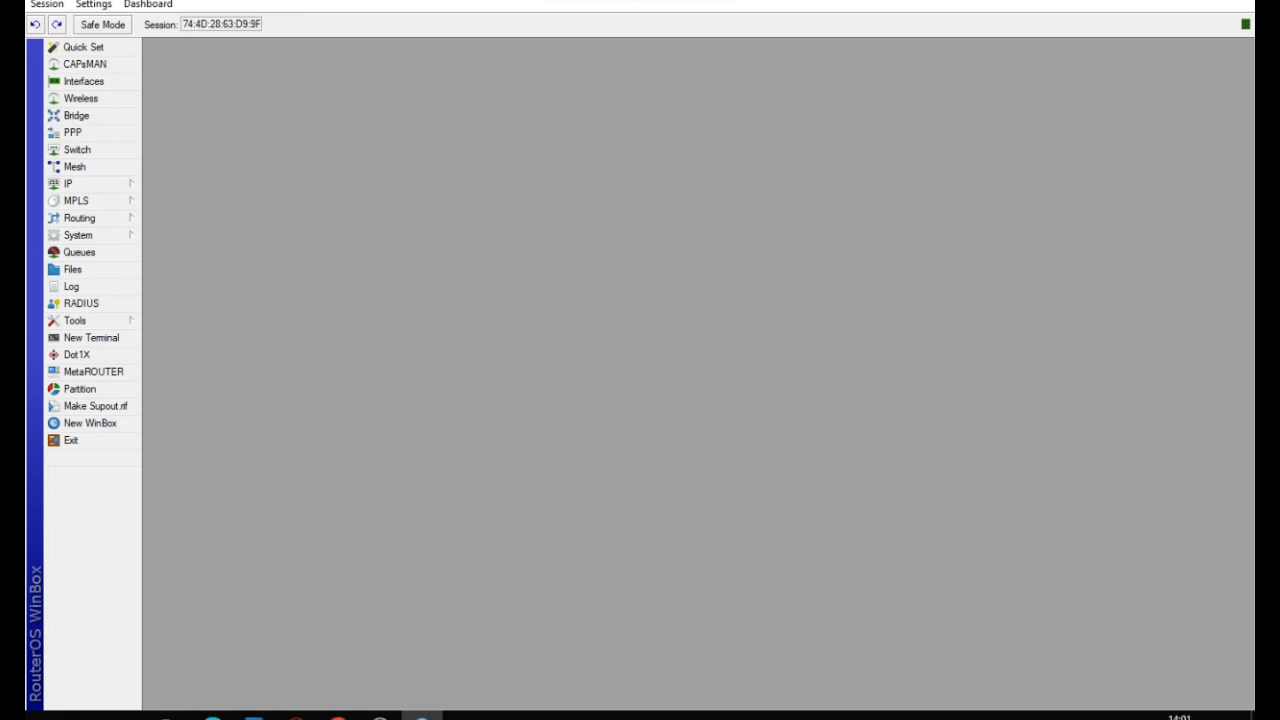
# Create a VLAN interface named tkj1 with VLAN ID 1 on ether2.
pyautogui.click(84, 81)
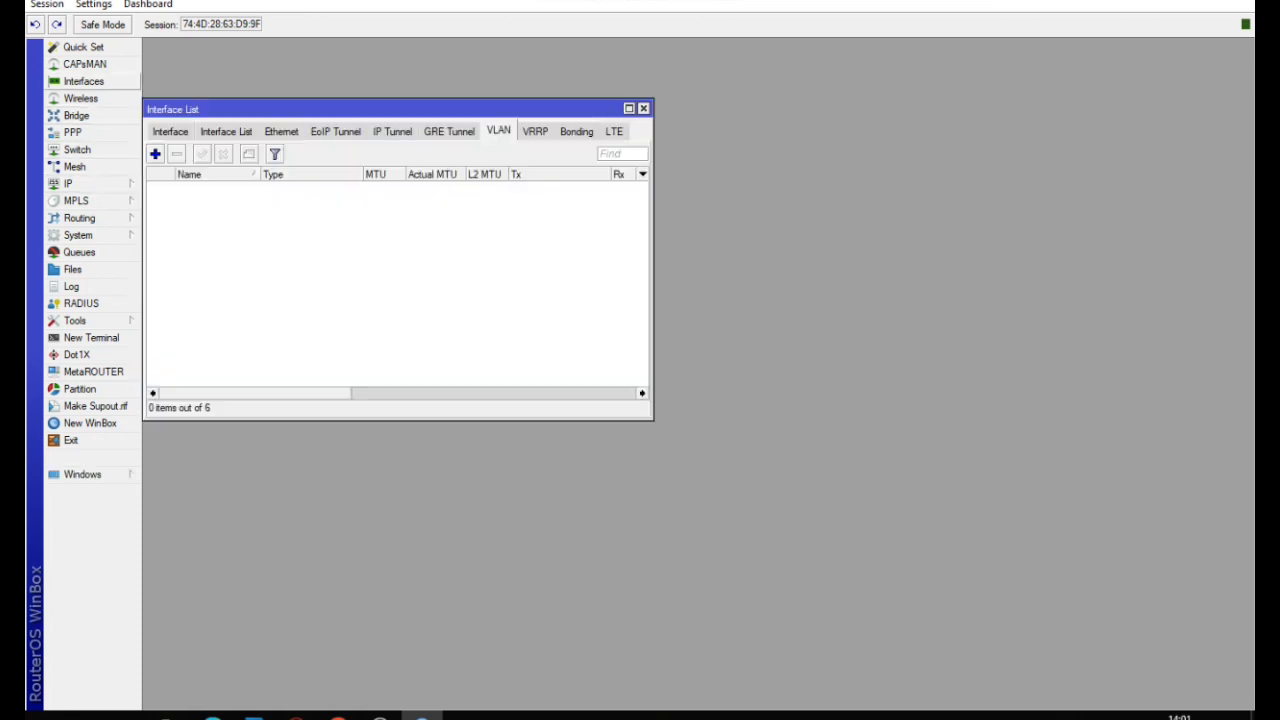
pyautogui.click(155, 154)
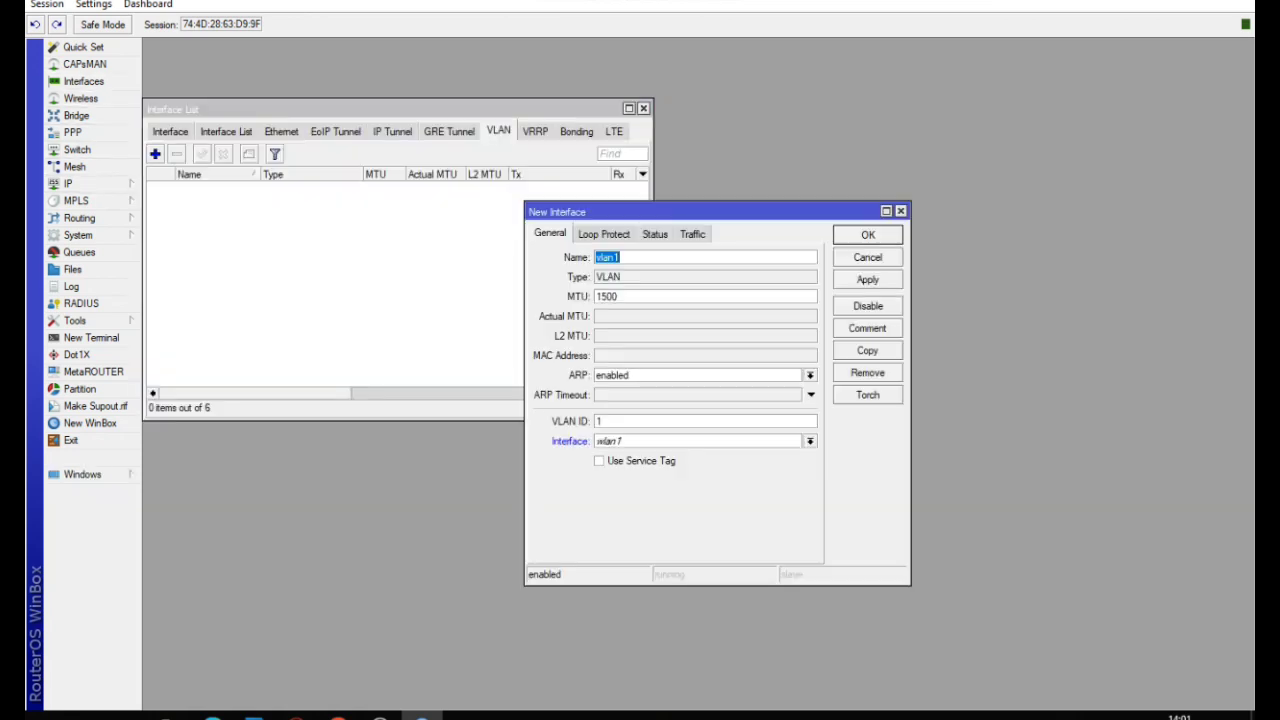
pyautogui.press('BackSpace')
pyautogui.write('tkj1')
pyautogui.doubleClick(603, 421)
pyautogui.click(810, 441)
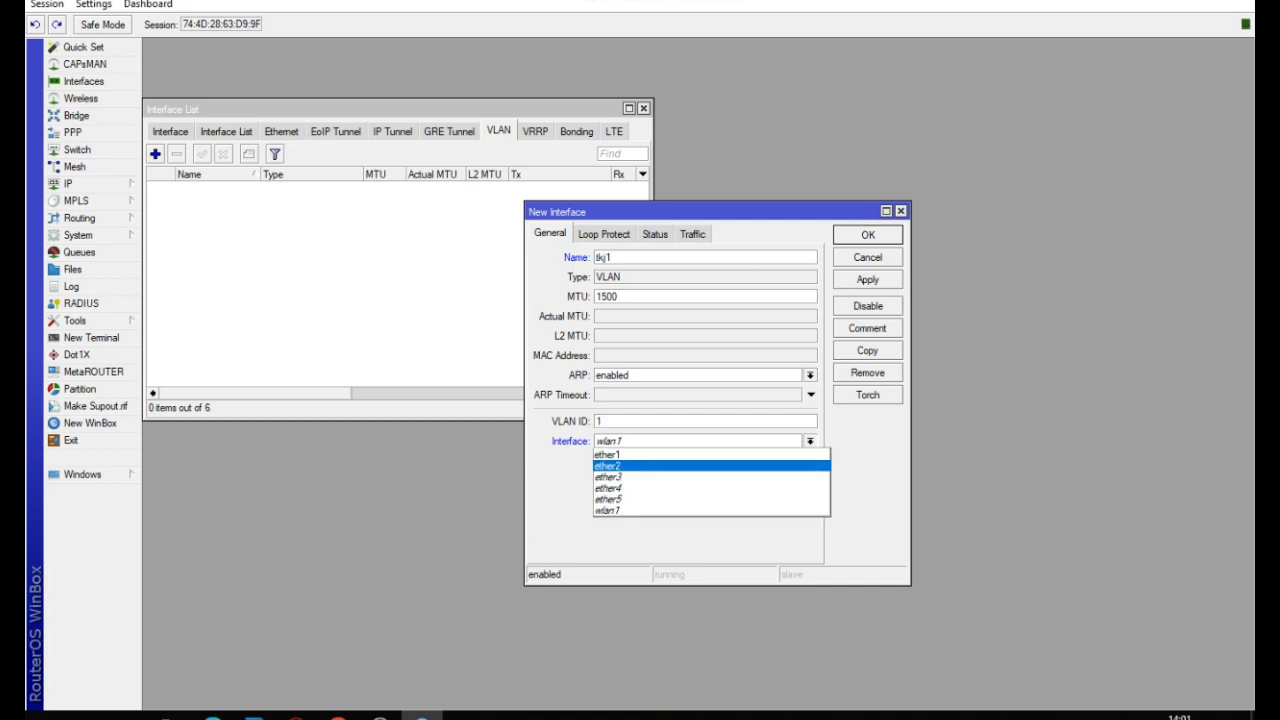
pyautogui.click(700, 465)
pyautogui.click(868, 280)
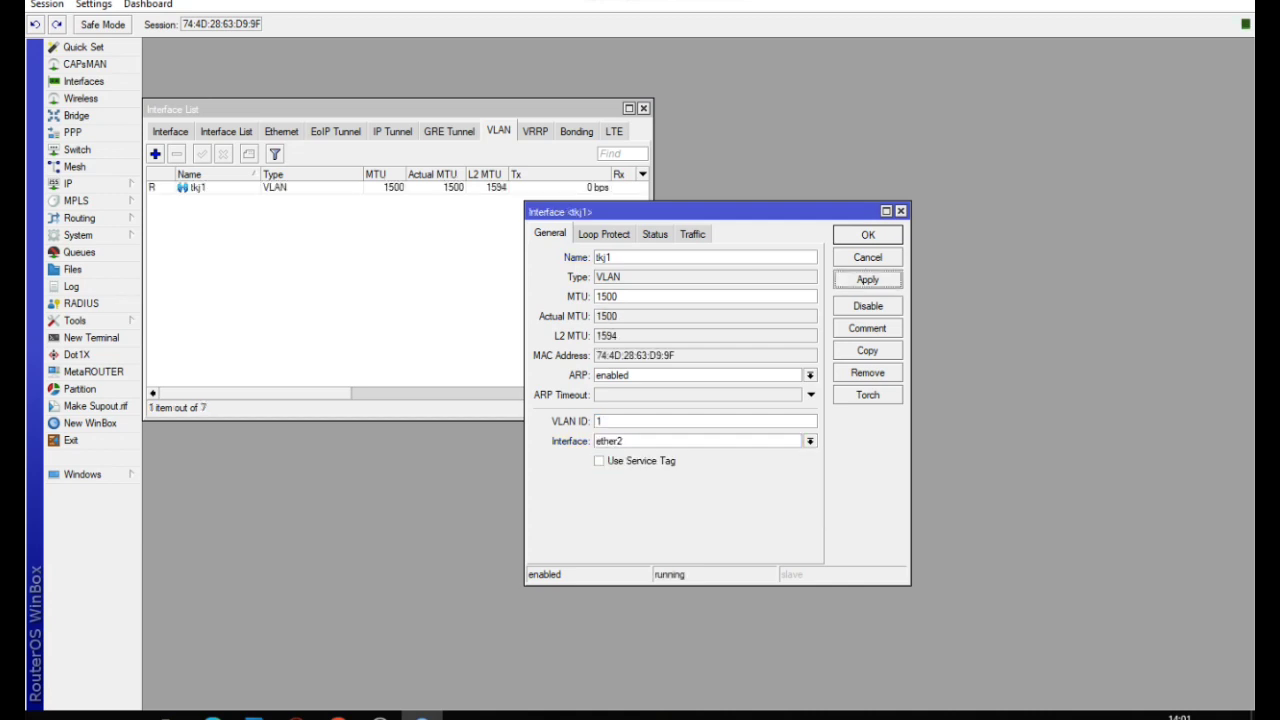
pyautogui.click(868, 235)
# Create a second VLAN interface named tkj2 with VLAN ID 2 on ether2.
pyautogui.click(155, 153)
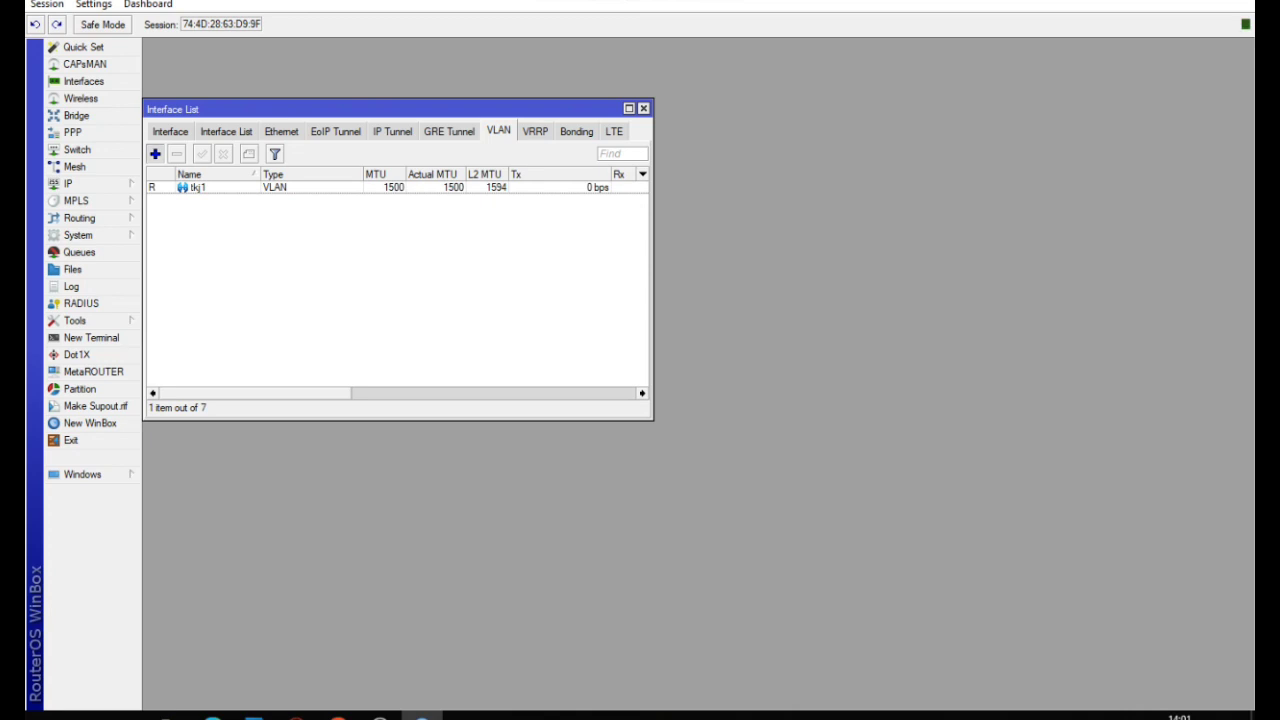
pyautogui.write('tkj2')
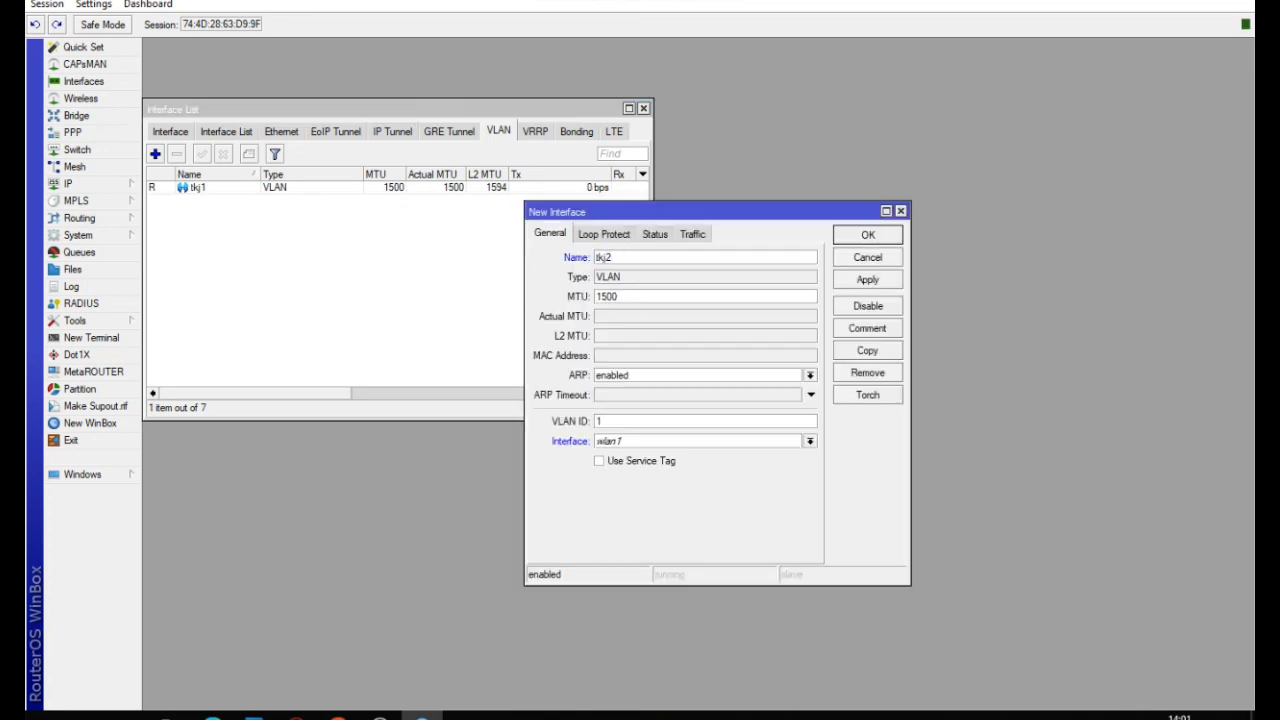
pyautogui.doubleClick(600, 421)
pyautogui.write('2')
pyautogui.click(810, 441)
pyautogui.click(640, 465)
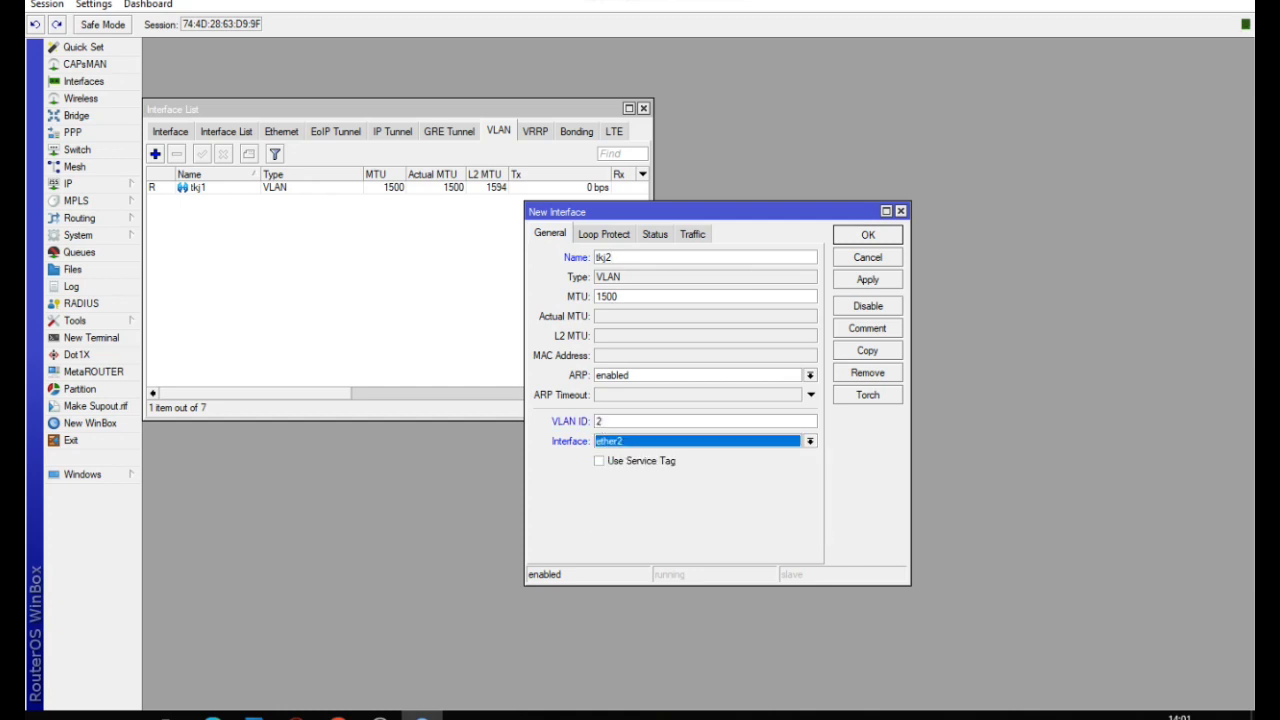
pyautogui.click(867, 279)
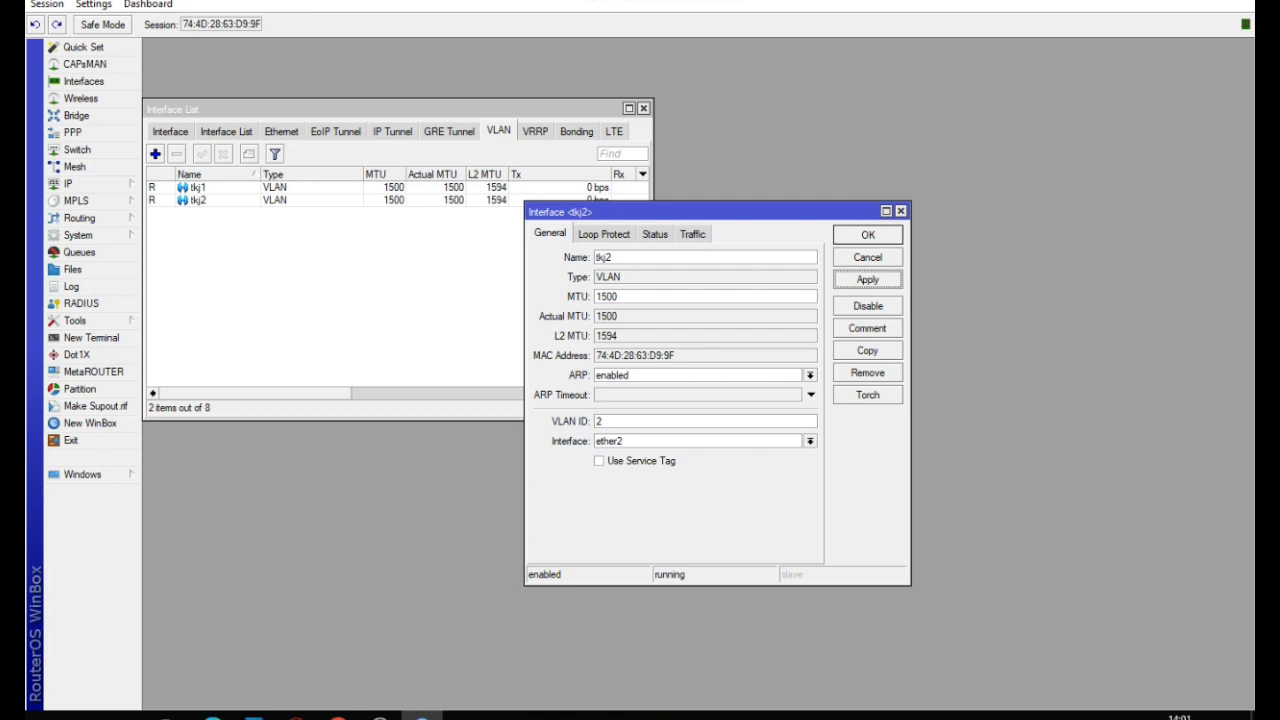
pyautogui.click(868, 235)
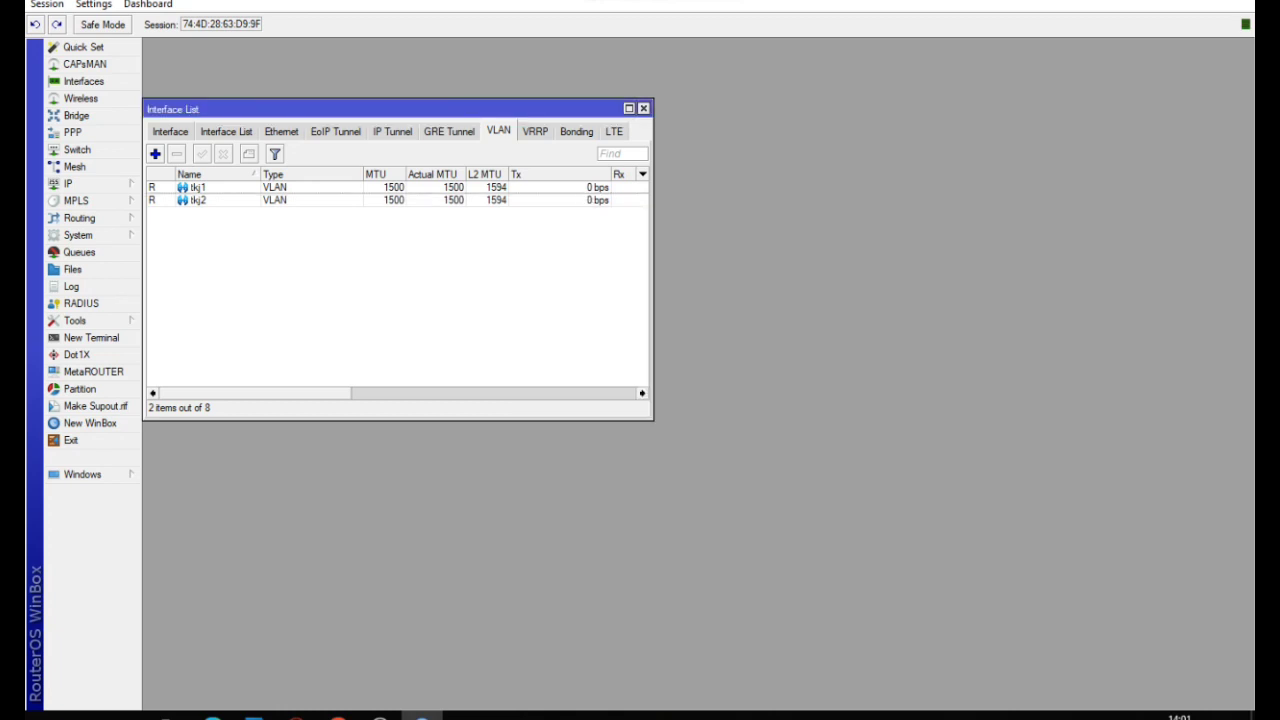
pyautogui.click(643, 108)
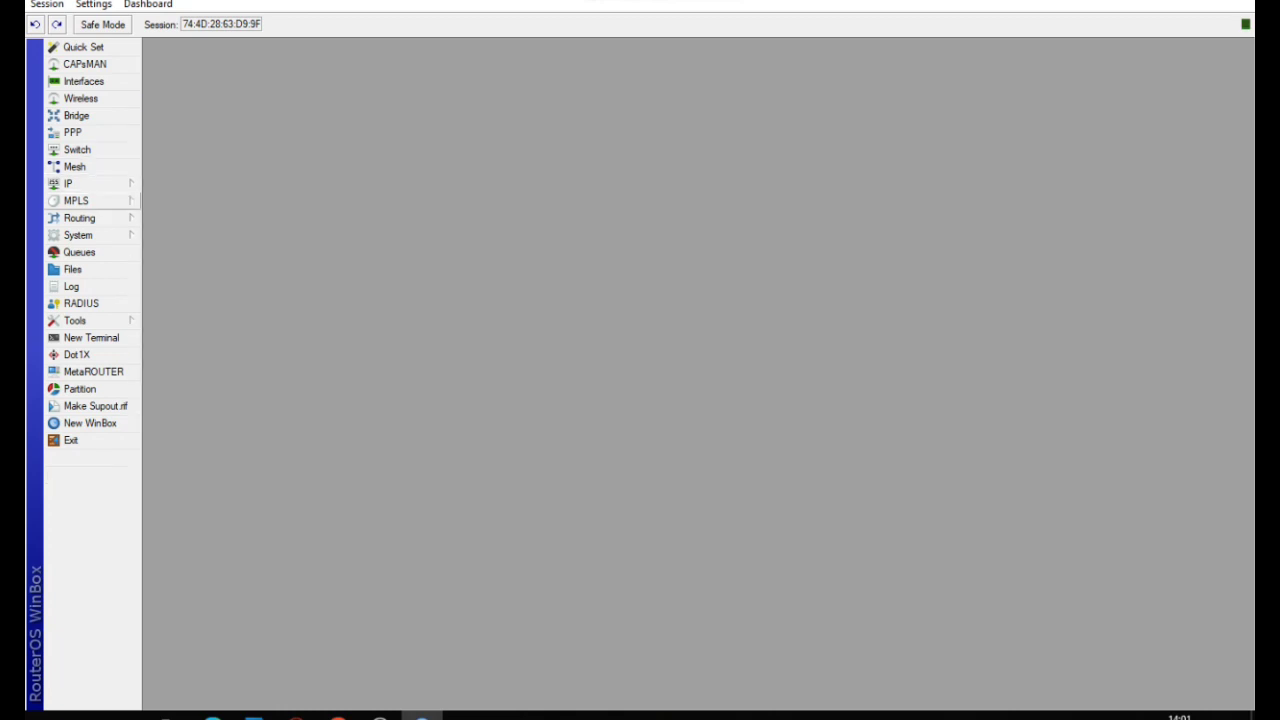
# Assign the IP address 192.168.1.1/24 to the tkj1 interface.
pyautogui.click(68, 183)
pyautogui.click(175, 219)
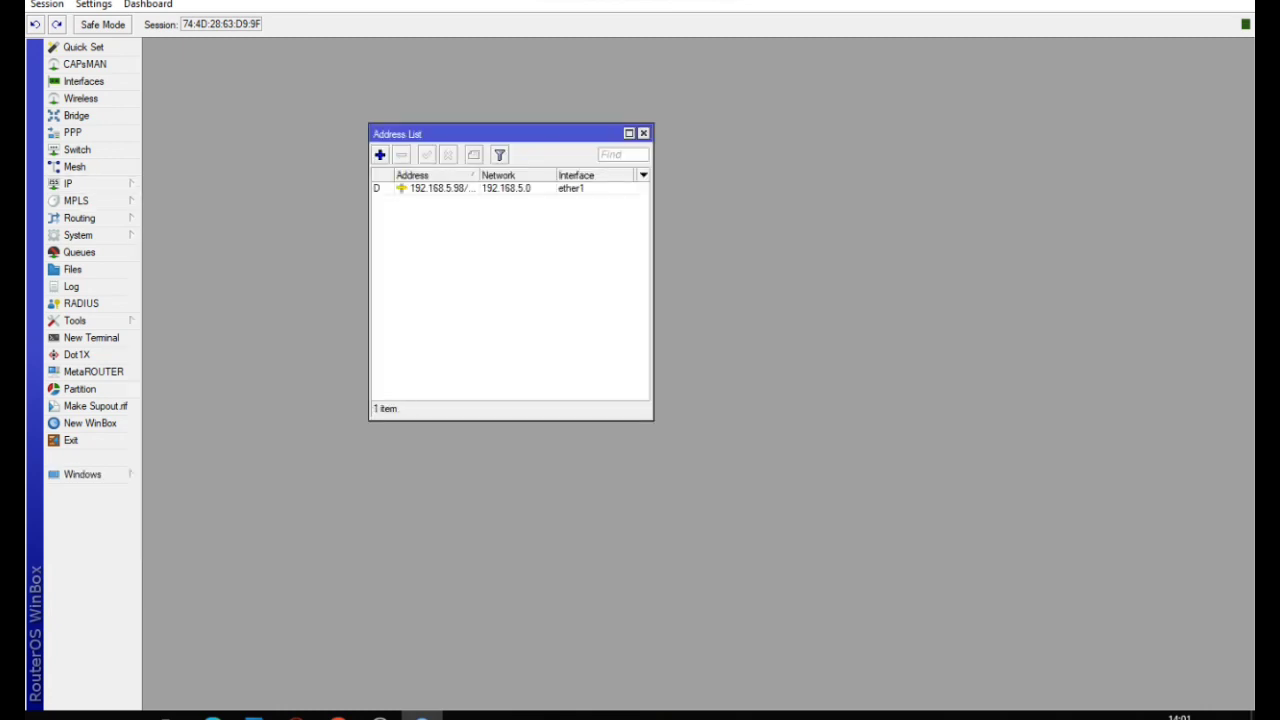
pyautogui.click(380, 155)
pyautogui.write('1')
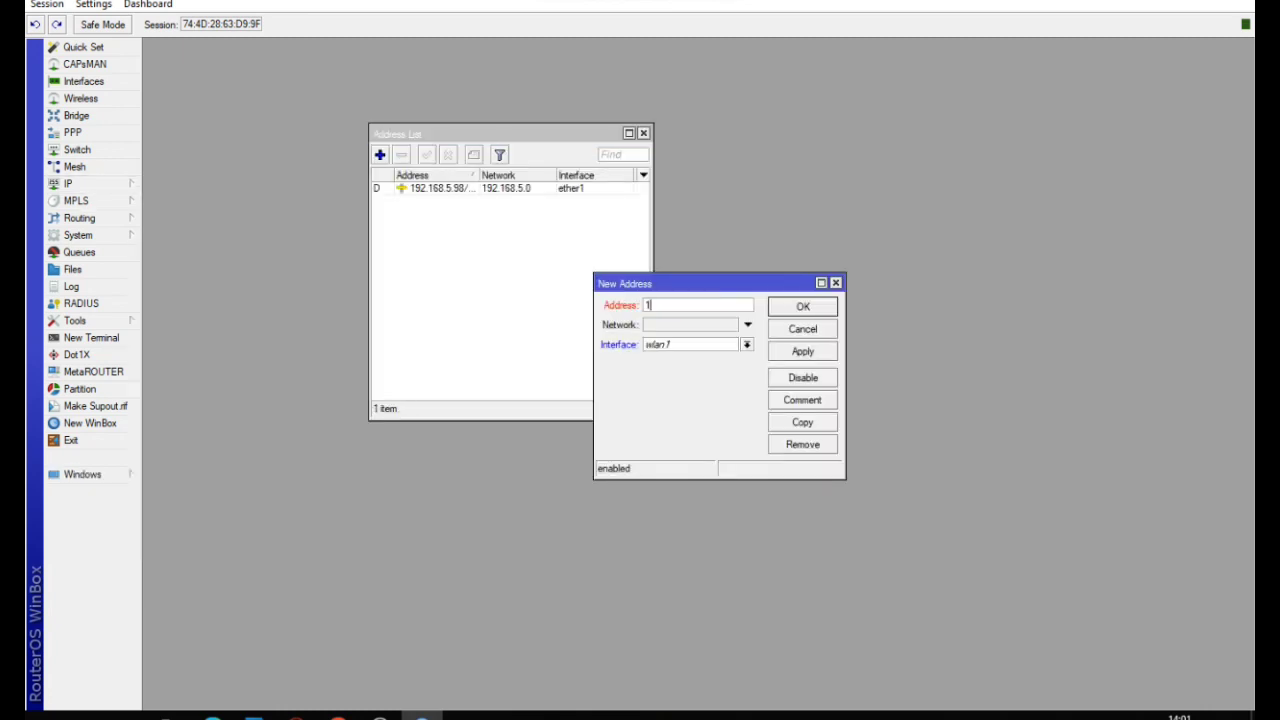
pyautogui.write('92.168.1.1/24')
pyautogui.click(747, 345)
pyautogui.click(706, 412)
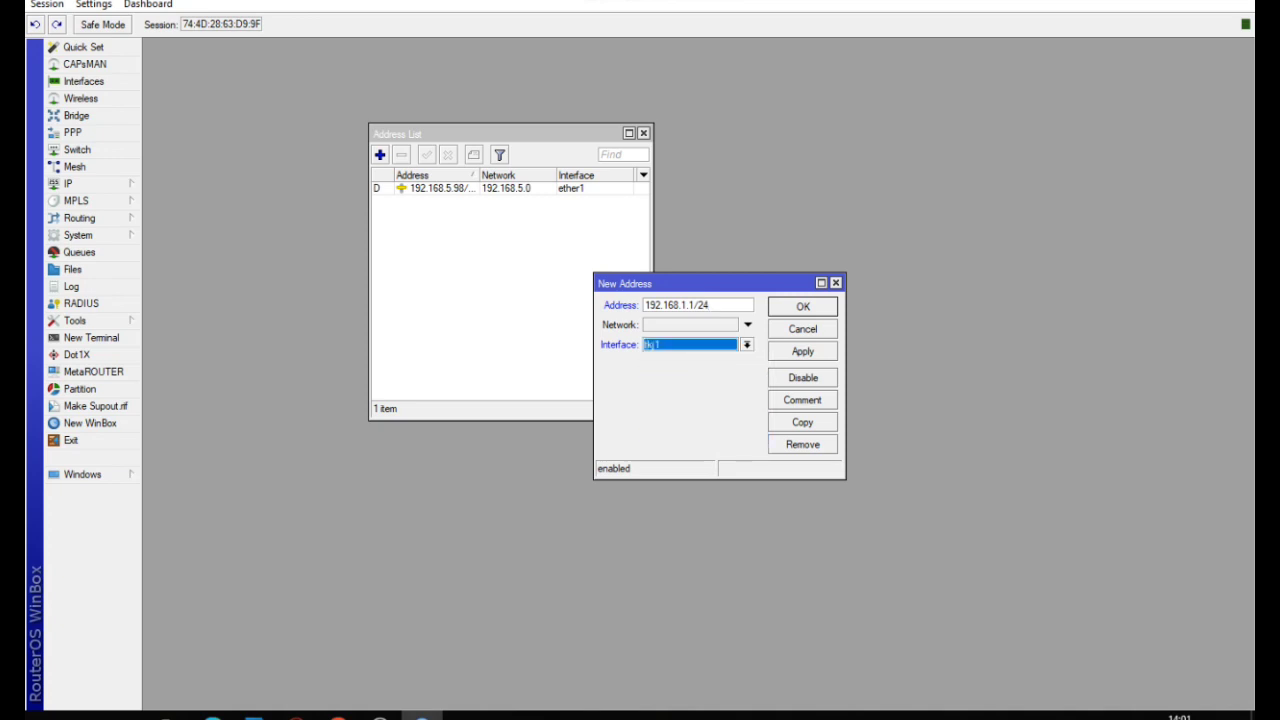
pyautogui.click(802, 351)
pyautogui.click(802, 307)
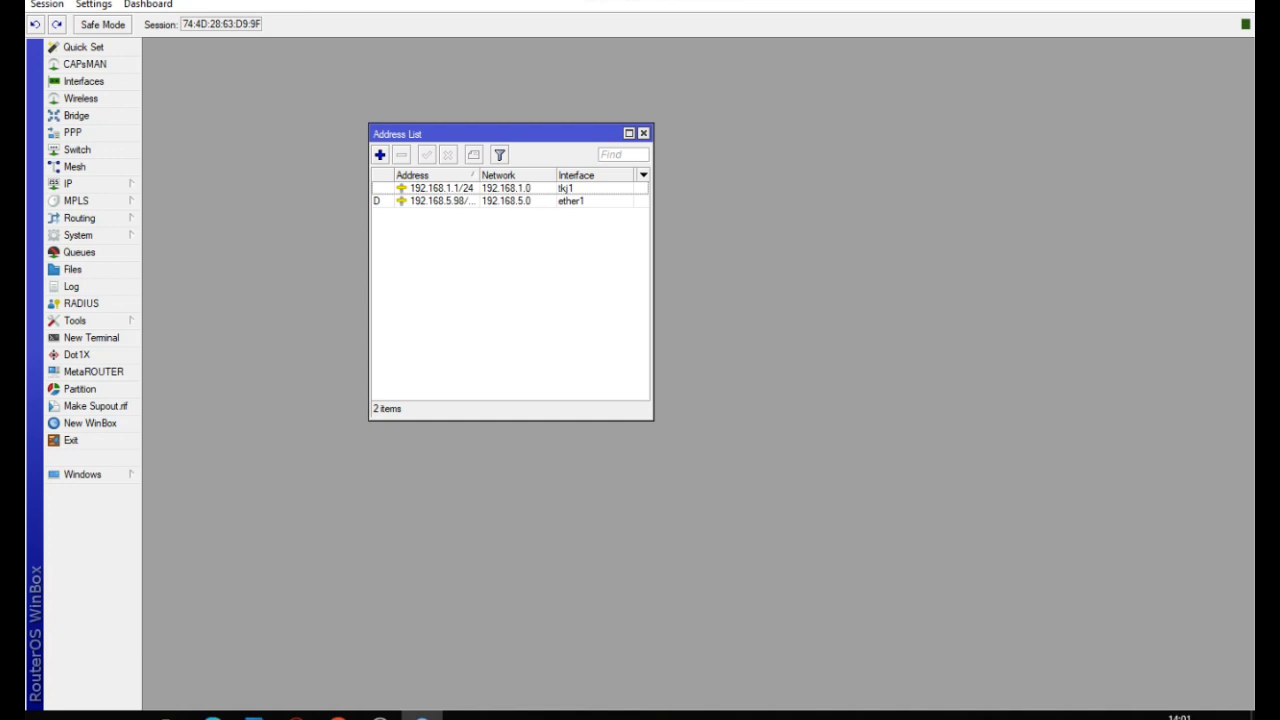
# Assign the IP address 192.168.2.1/24 to the tkj2 interface.
pyautogui.click(380, 155)
pyautogui.write('1')
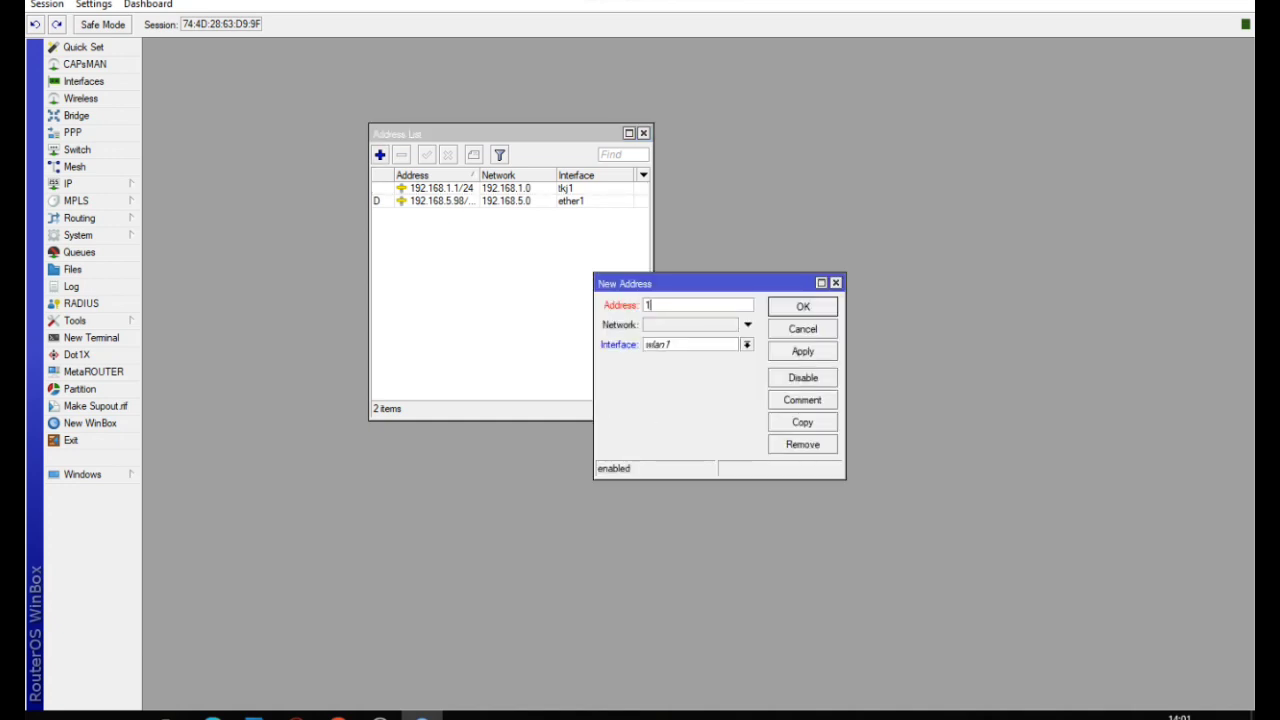
pyautogui.write('92.168.2.1/24')
pyautogui.click(747, 345)
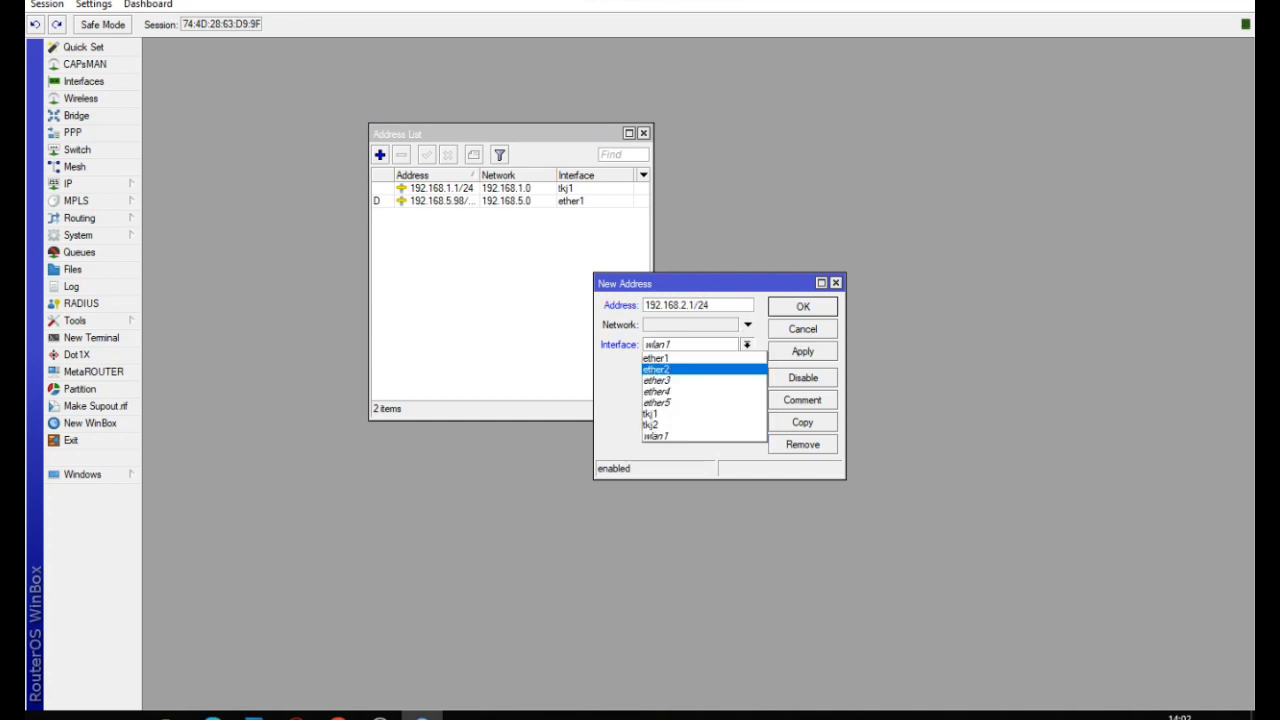
pyautogui.click(700, 425)
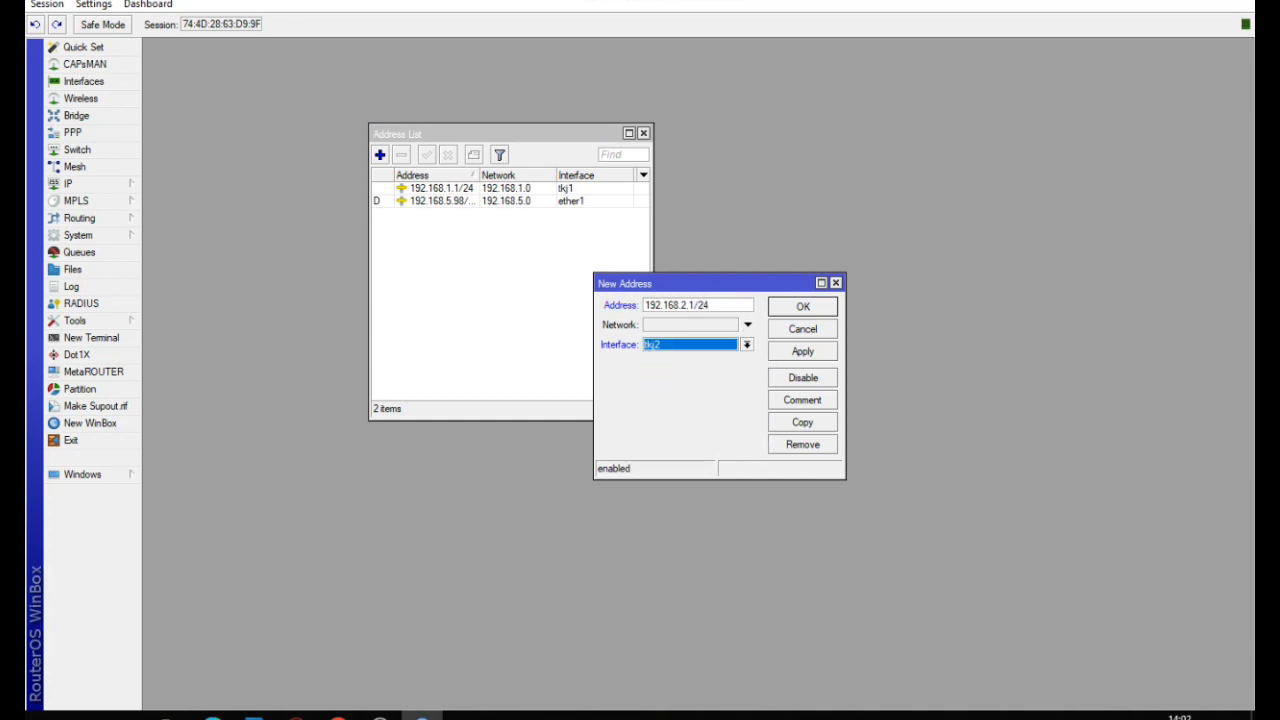
pyautogui.click(803, 351)
pyautogui.click(803, 307)
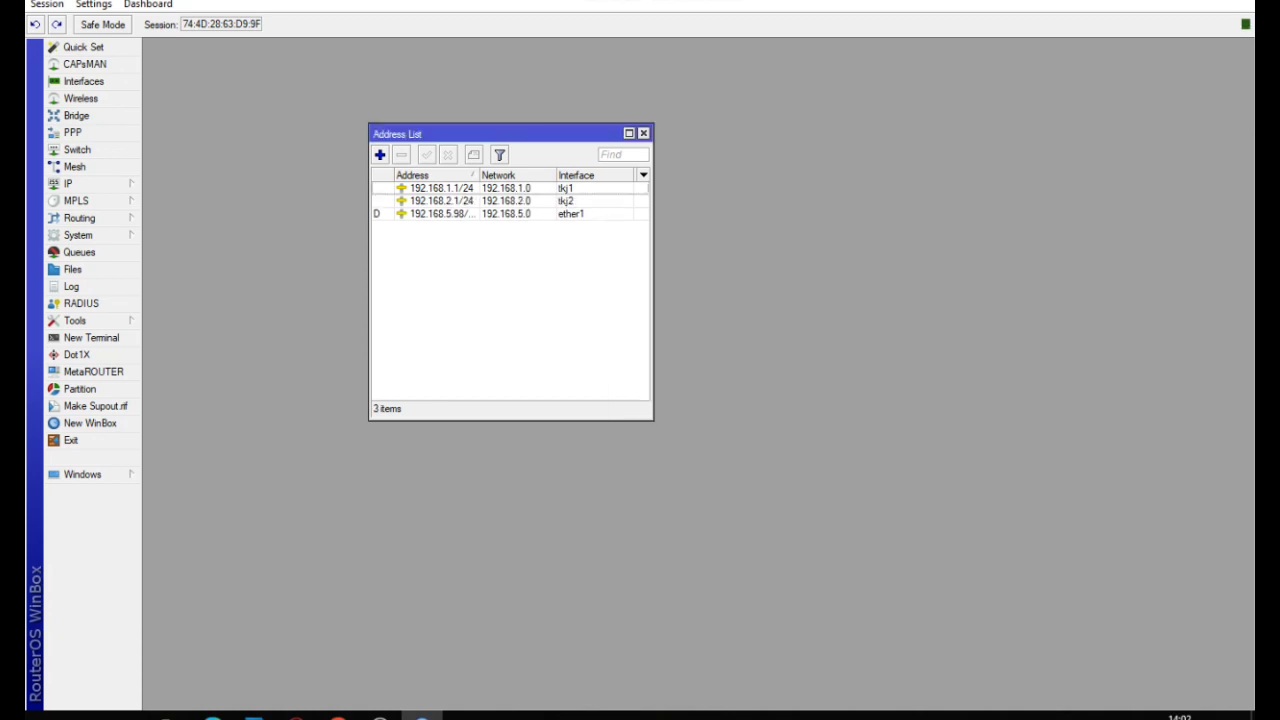
# Assign the IP address 192.168.3.124 to the wlan1 interface.
pyautogui.click(380, 154)
pyautogui.write('1')
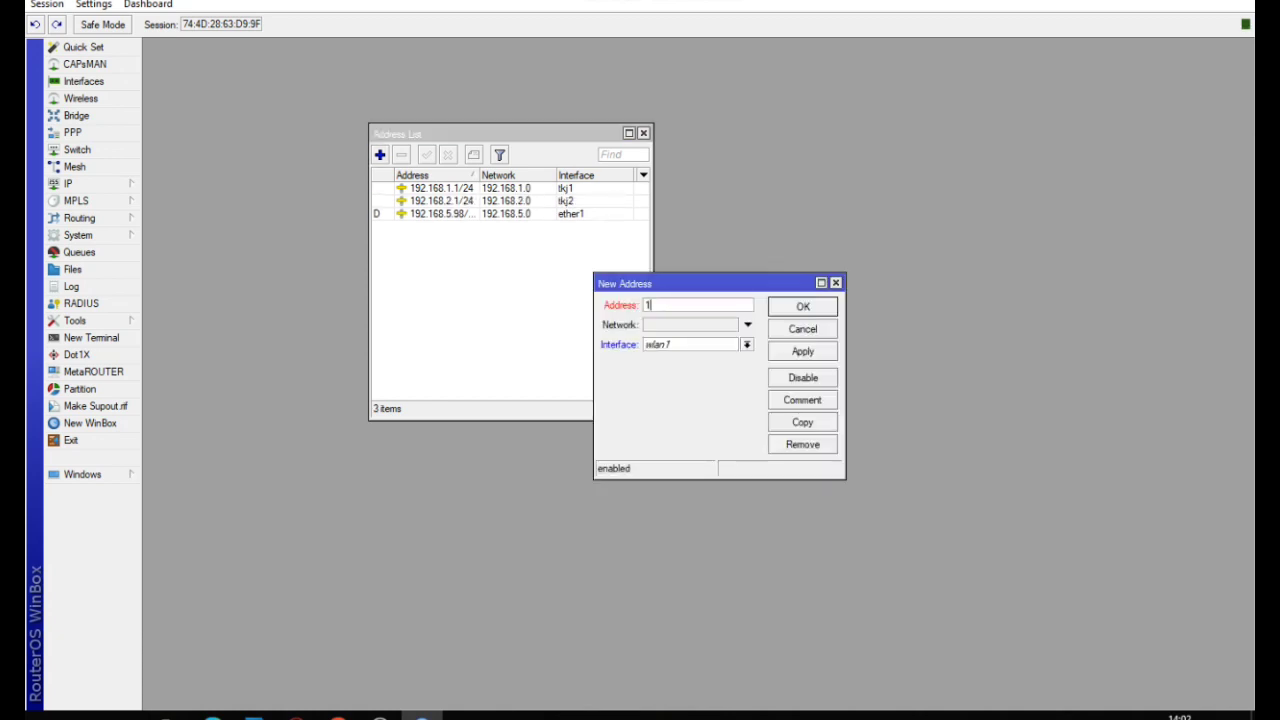
pyautogui.write('92.168.3.124')
pyautogui.click(802, 351)
pyautogui.click(802, 307)
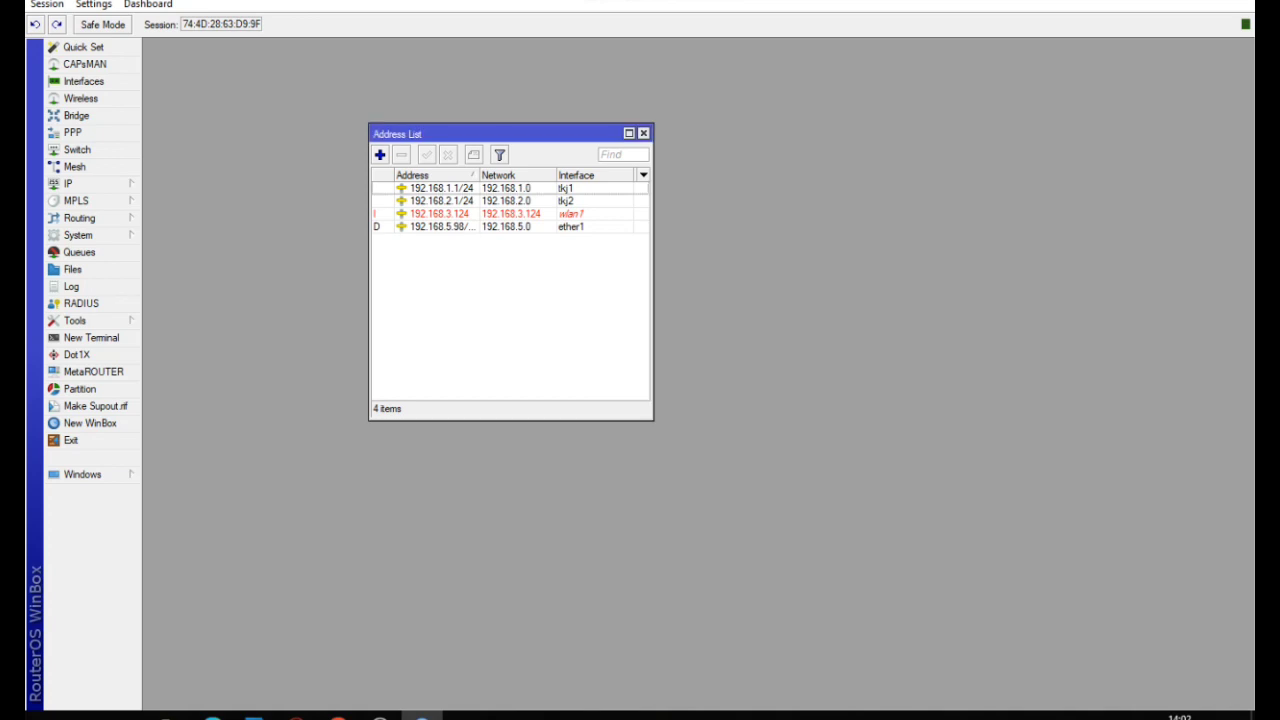
pyautogui.click(643, 133)
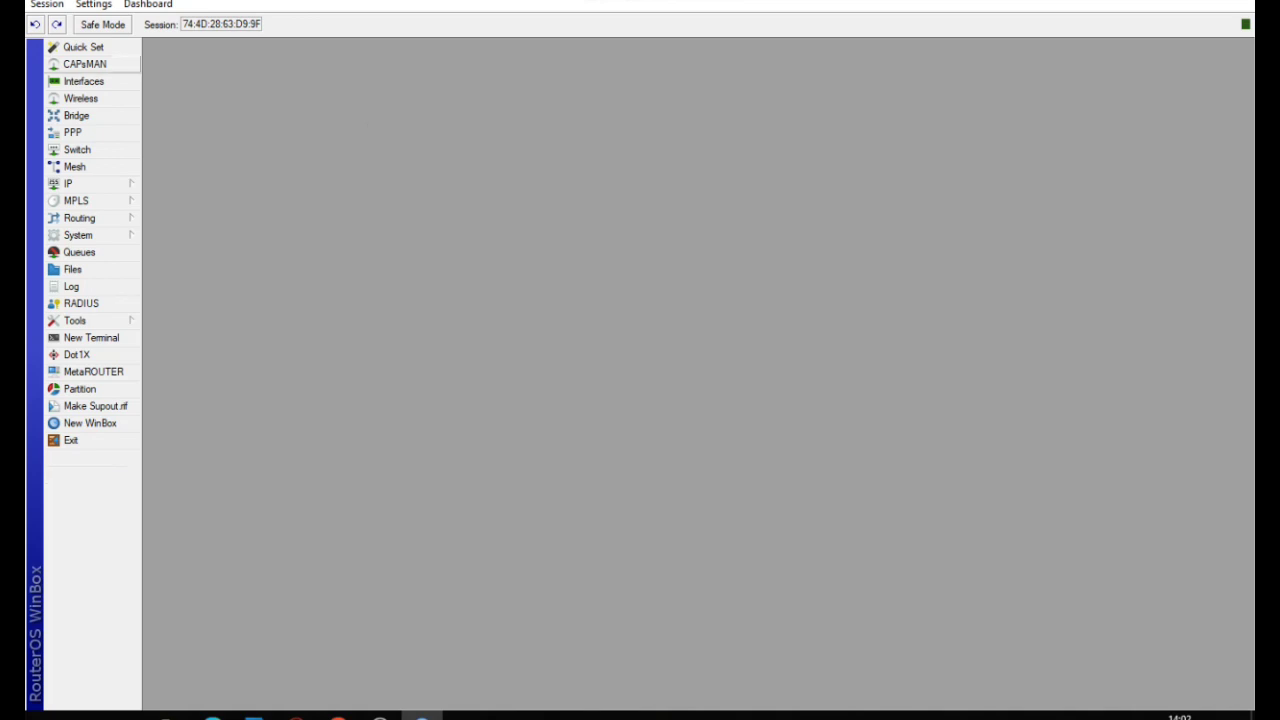
# Enable the wlan1 wireless interface.
pyautogui.click(80, 98)
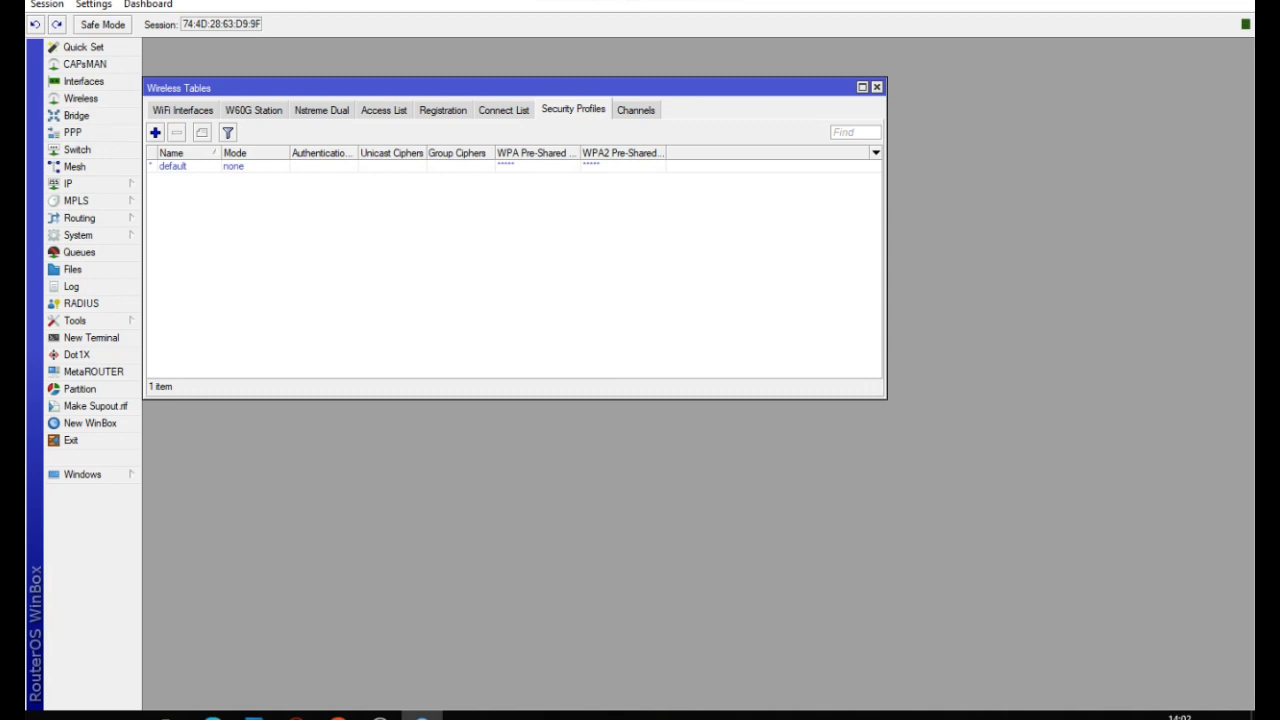
pyautogui.click(182, 110)
pyautogui.click(203, 166)
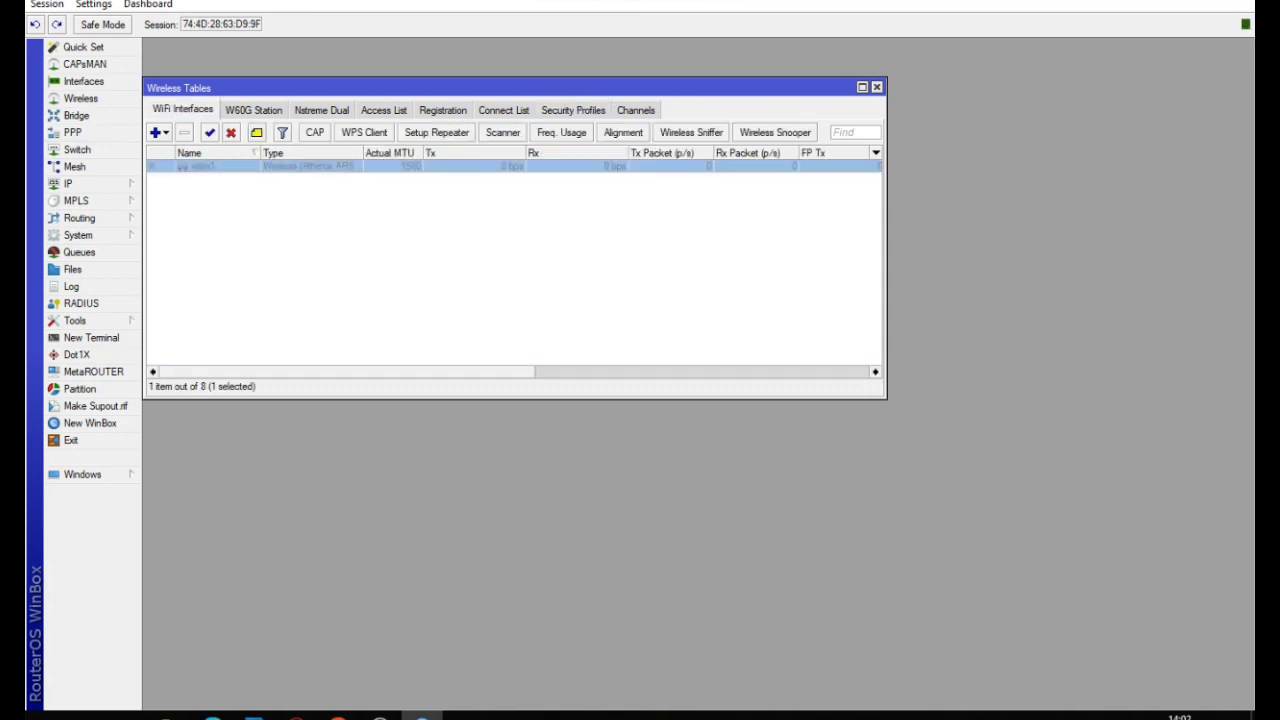
pyautogui.click(209, 132)
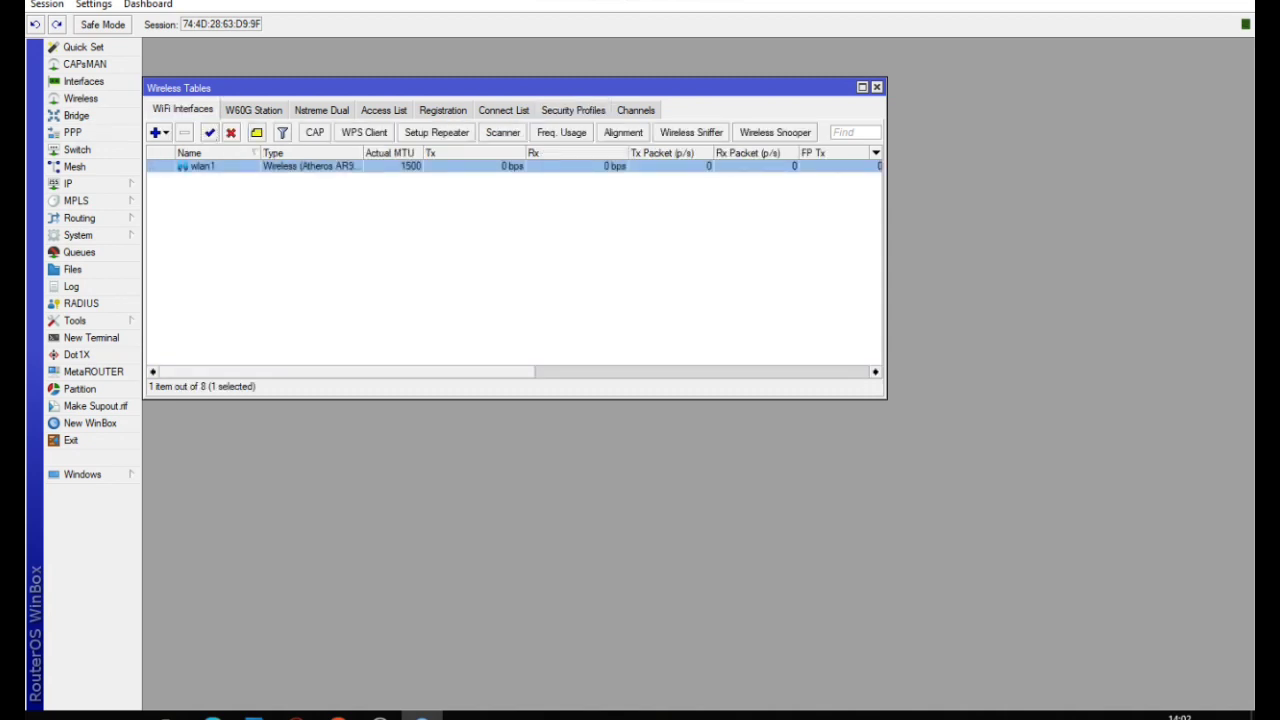
# Set wlan1 to ap bridge mode and enter the owner's full name as its SSID.
pyautogui.doubleClick(200, 166)
pyautogui.click(529, 94)
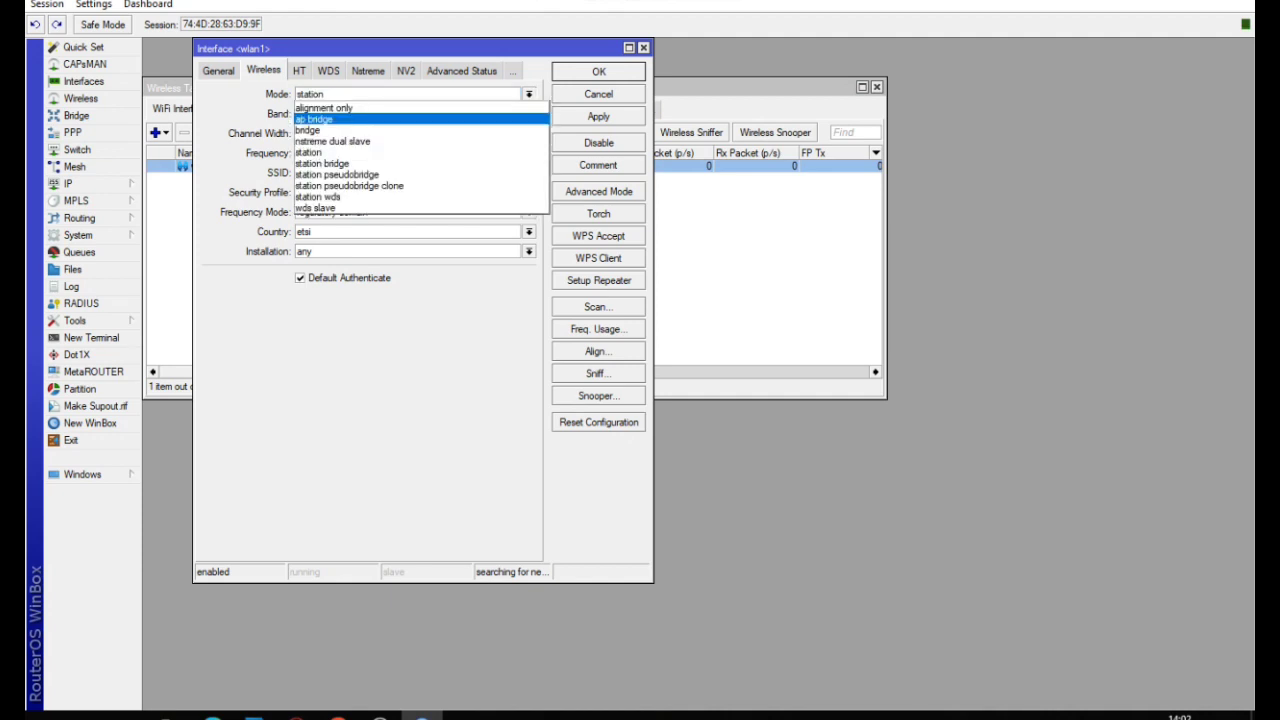
pyautogui.click(330, 117)
pyautogui.doubleClick(329, 172)
pyautogui.write('sh')
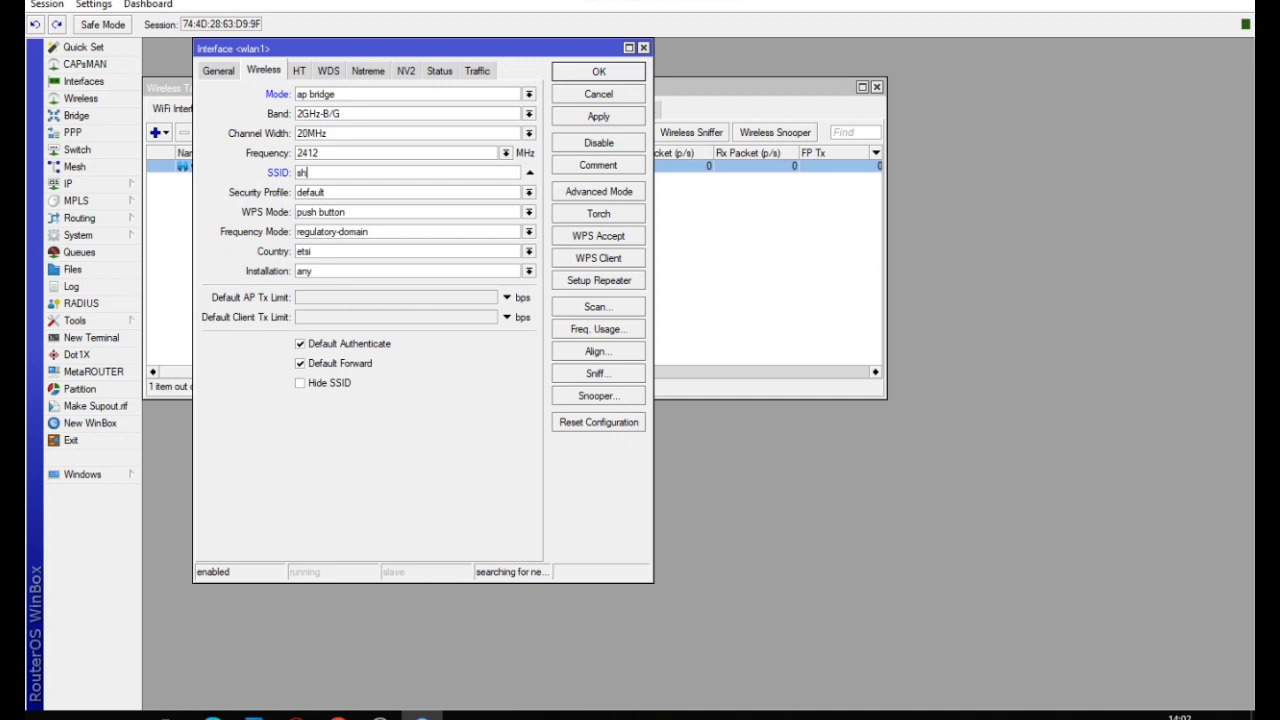
pyautogui.write('intamarviola')
pyautogui.click(598, 116)
pyautogui.click(598, 71)
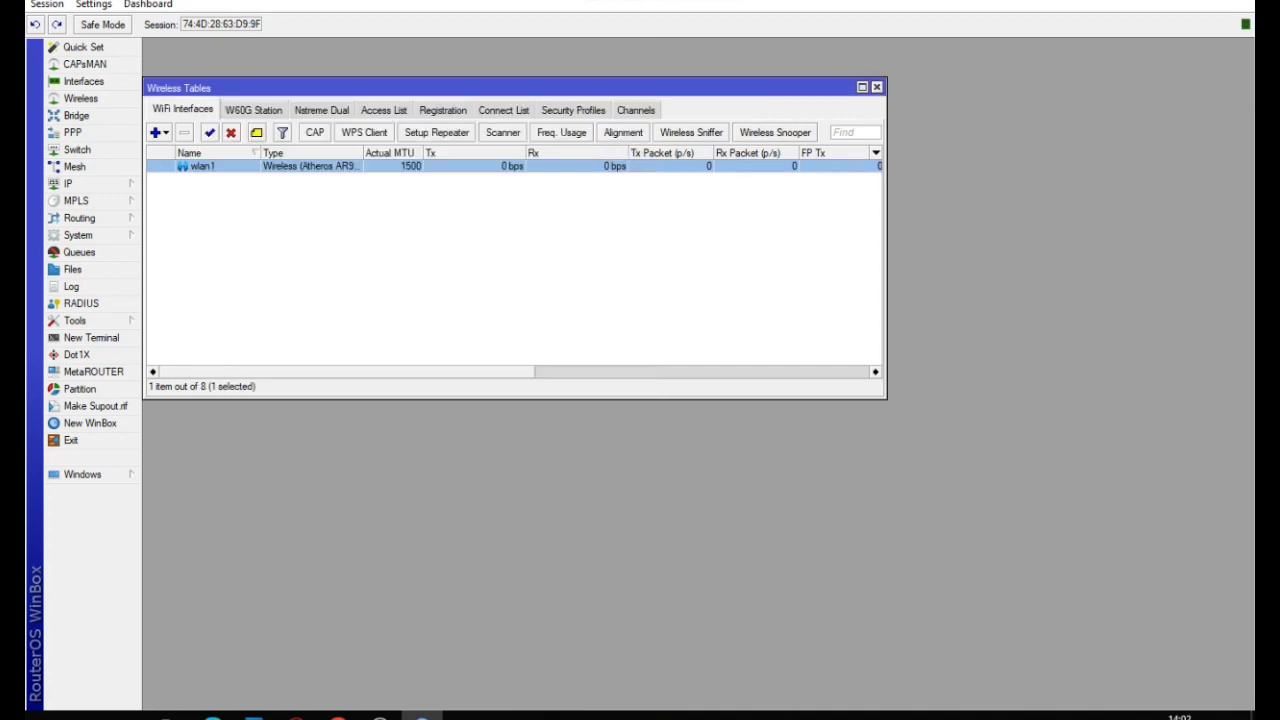
# Allow remote requests in the router's DNS settings and apply the change.
pyautogui.click(876, 87)
pyautogui.click(68, 184)
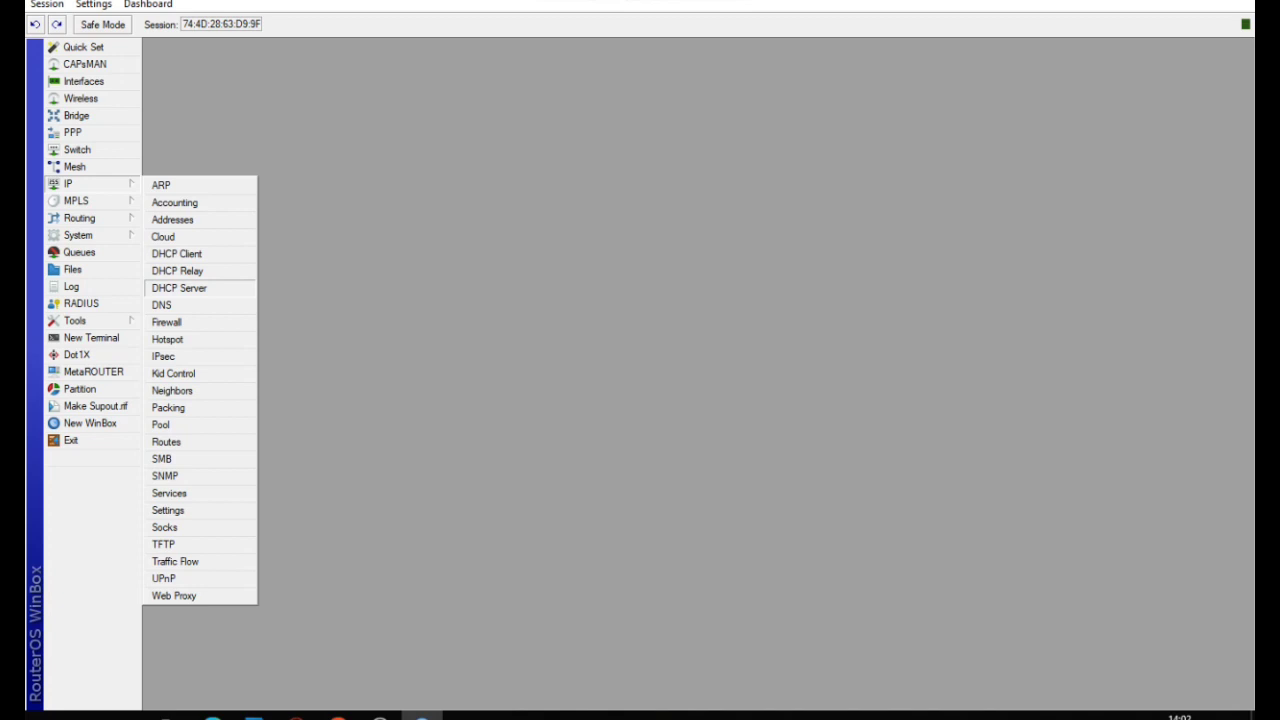
pyautogui.click(162, 305)
pyautogui.click(662, 339)
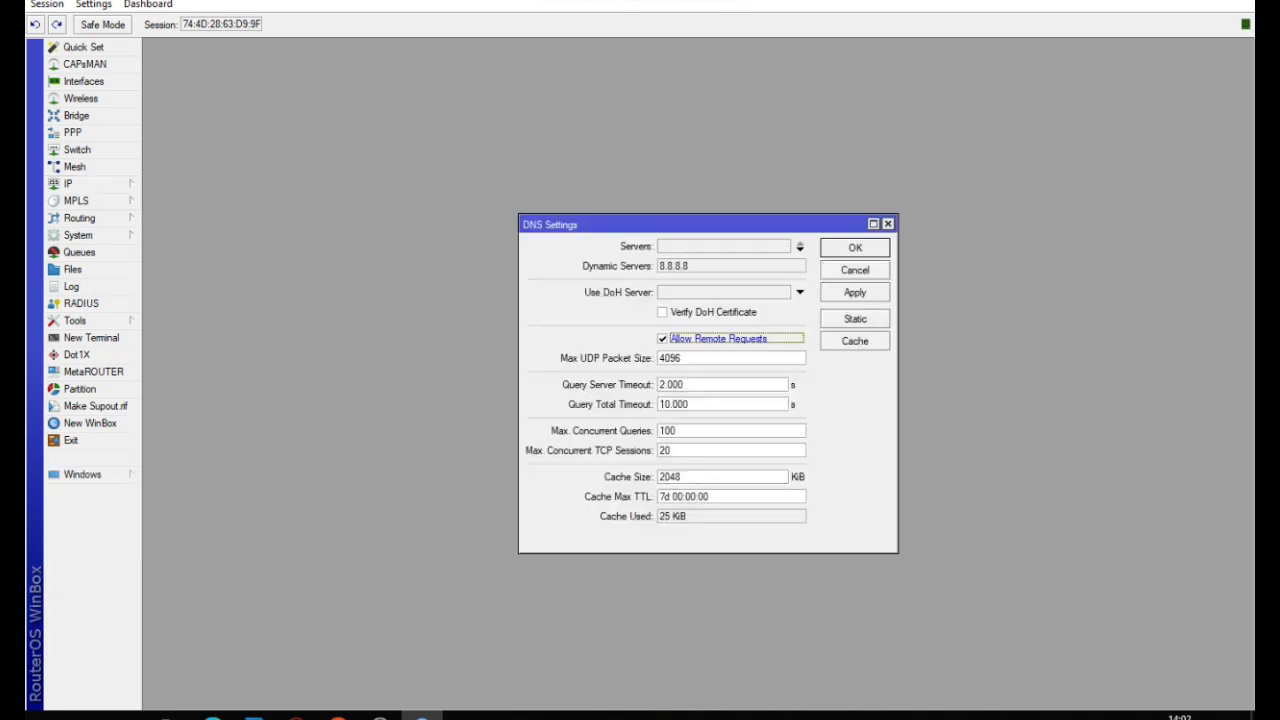
pyautogui.click(855, 293)
pyautogui.click(855, 247)
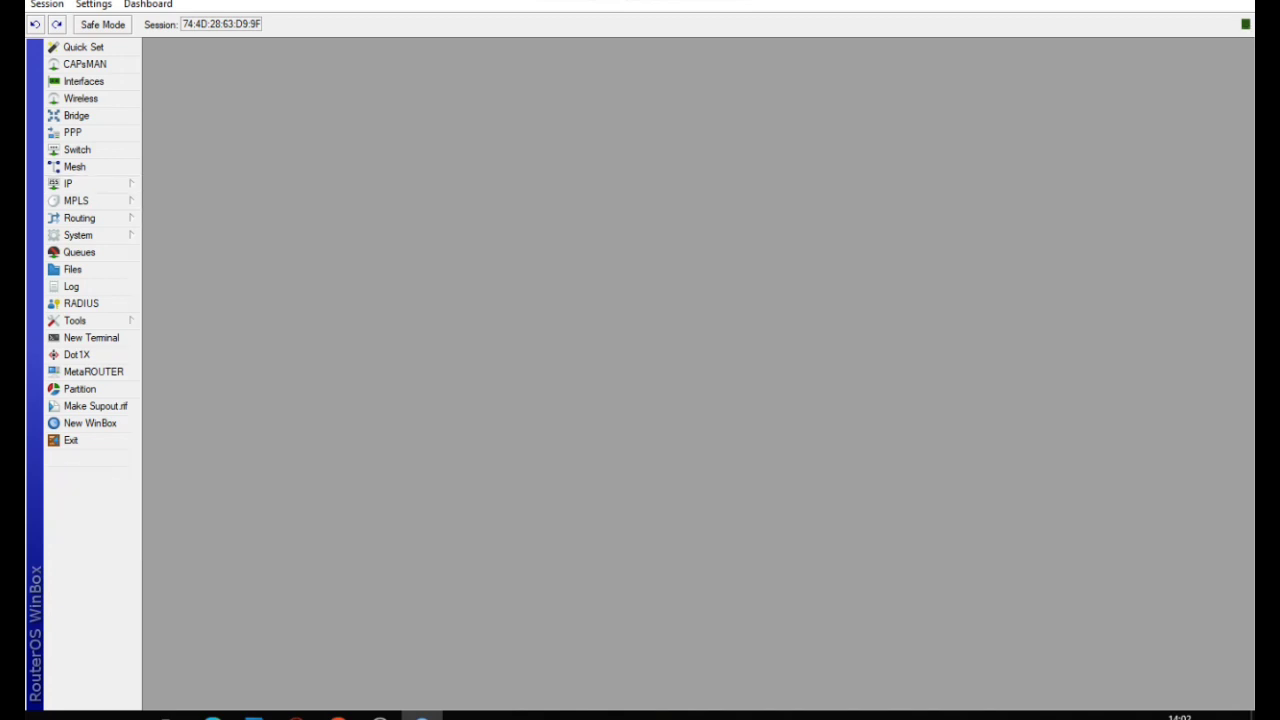
# Add a srcnat NAT firewall rule with the masquerade action and ether1 as the outgoing interface.
pyautogui.click(68, 183)
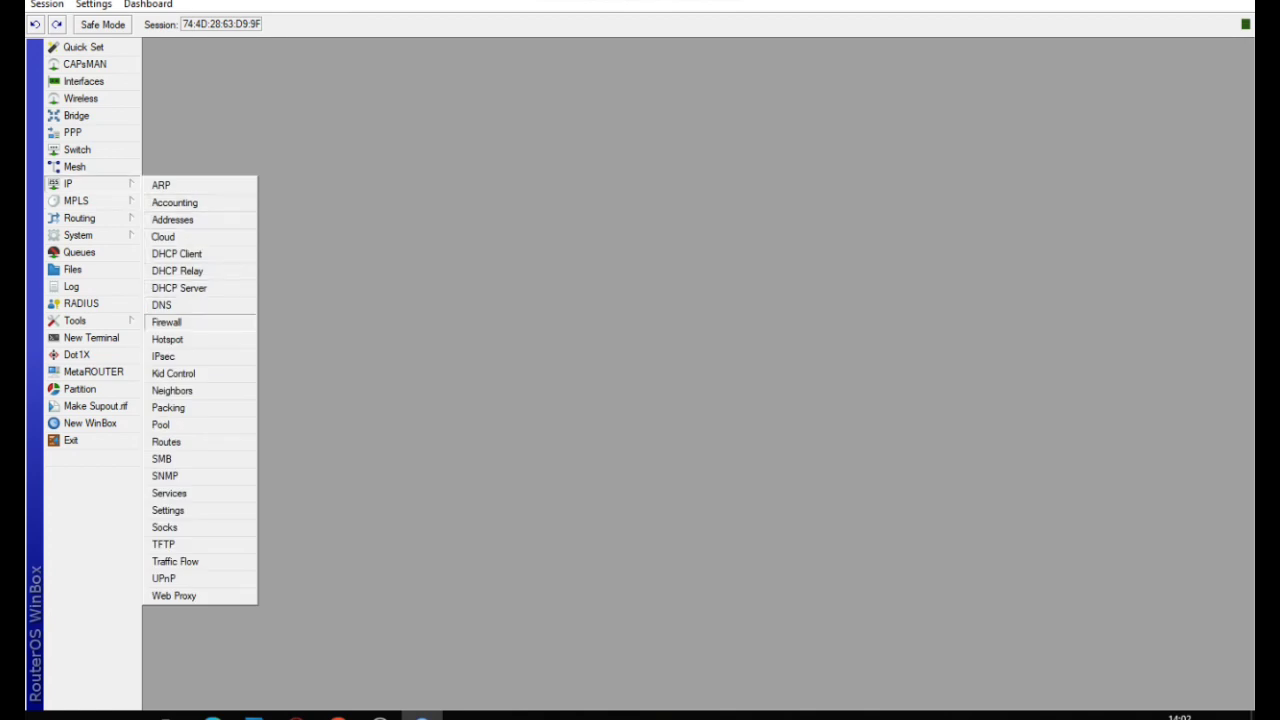
pyautogui.click(167, 322)
pyautogui.click(155, 93)
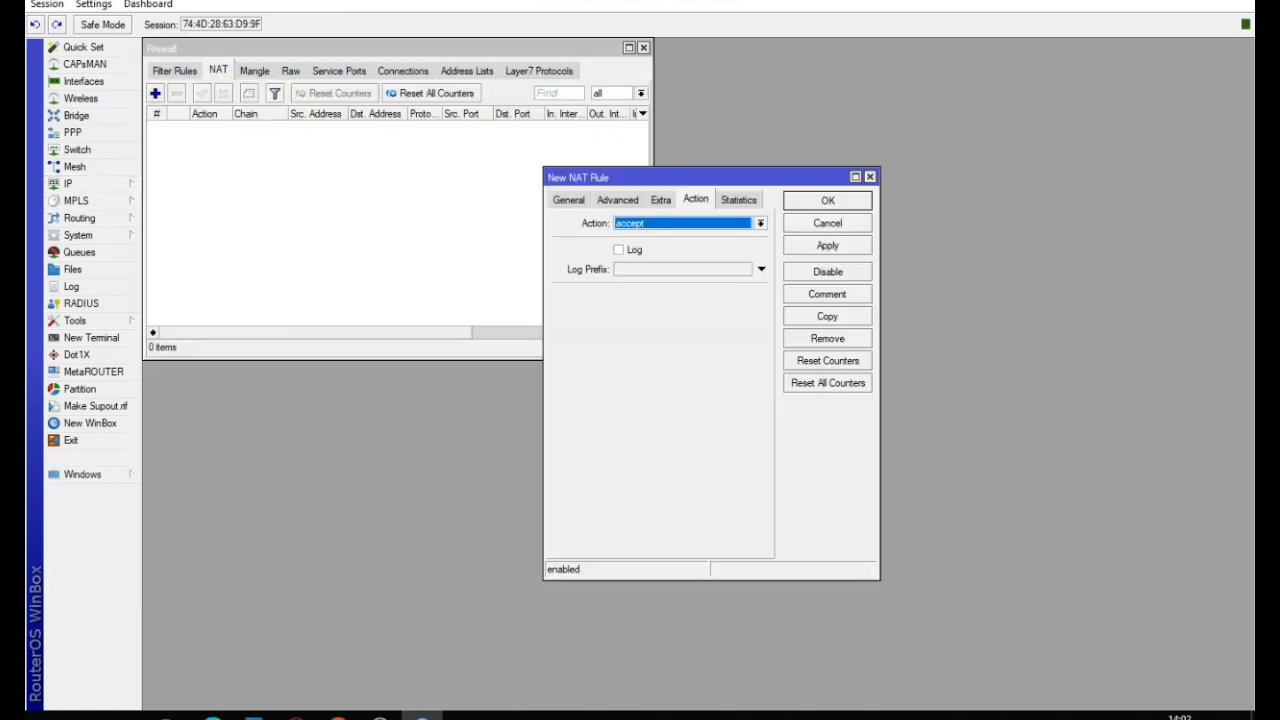
pyautogui.click(760, 223)
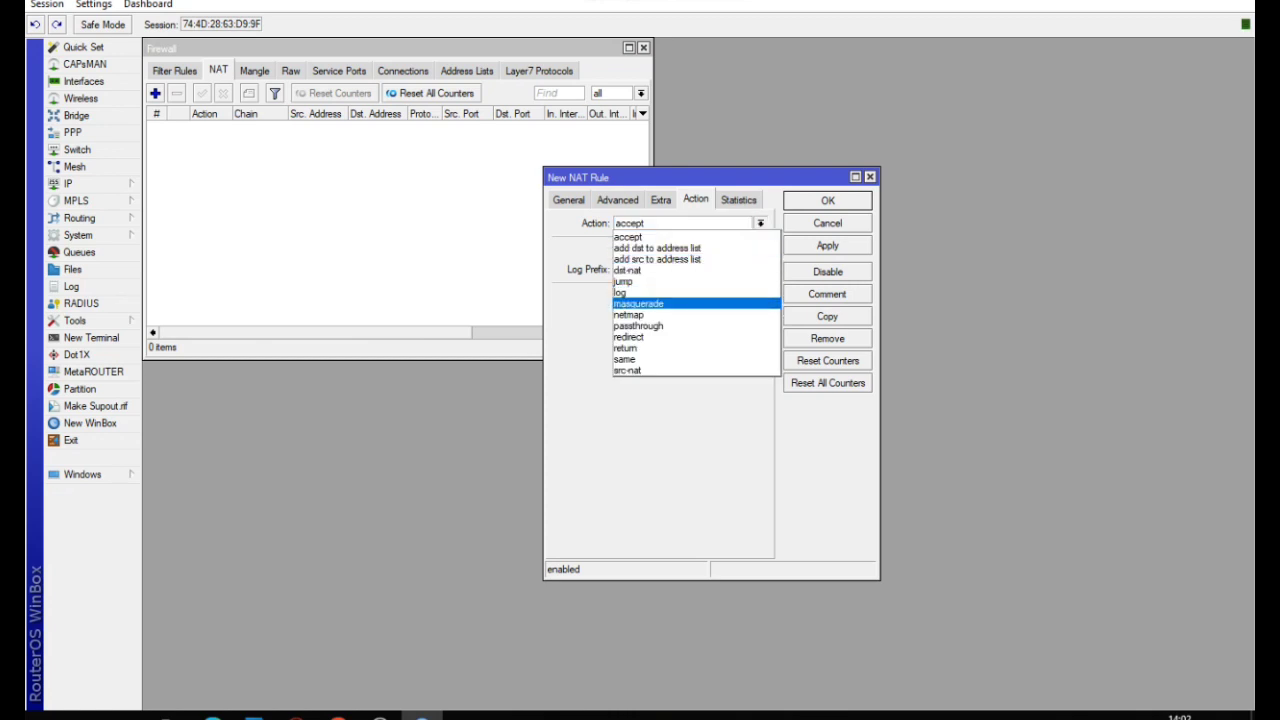
pyautogui.click(640, 304)
pyautogui.click(569, 200)
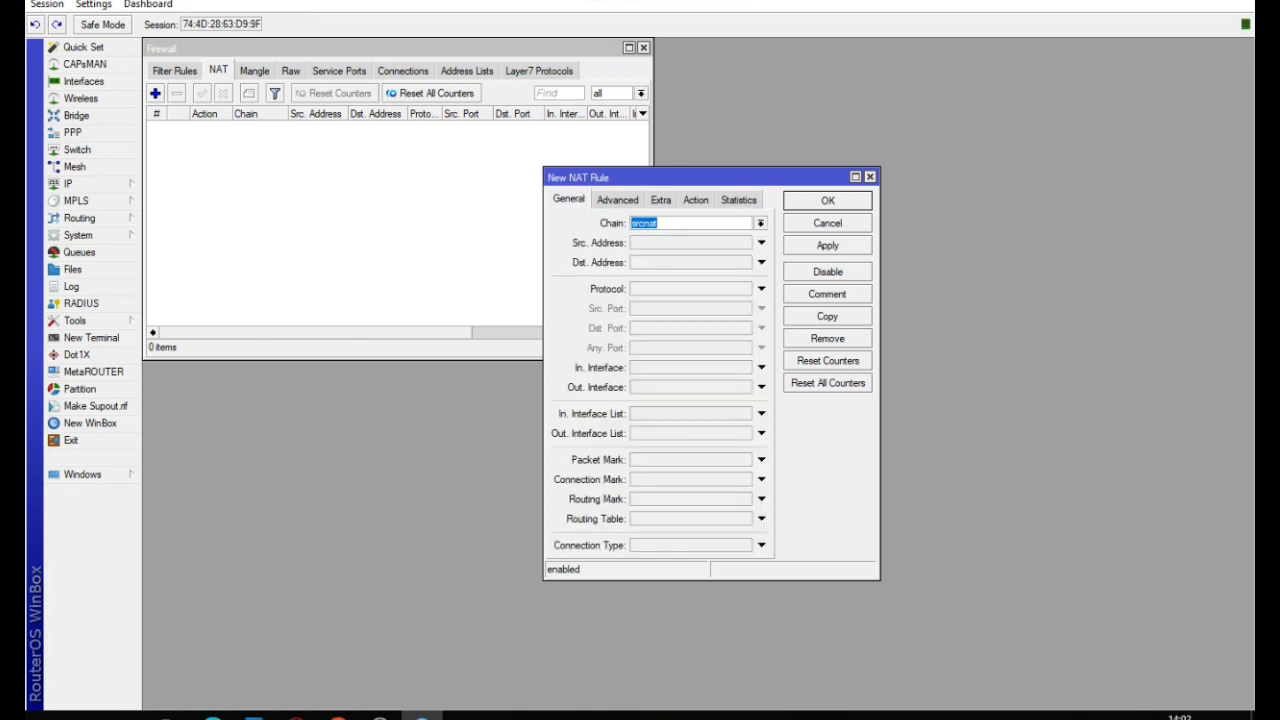
pyautogui.click(761, 387)
pyautogui.click(744, 387)
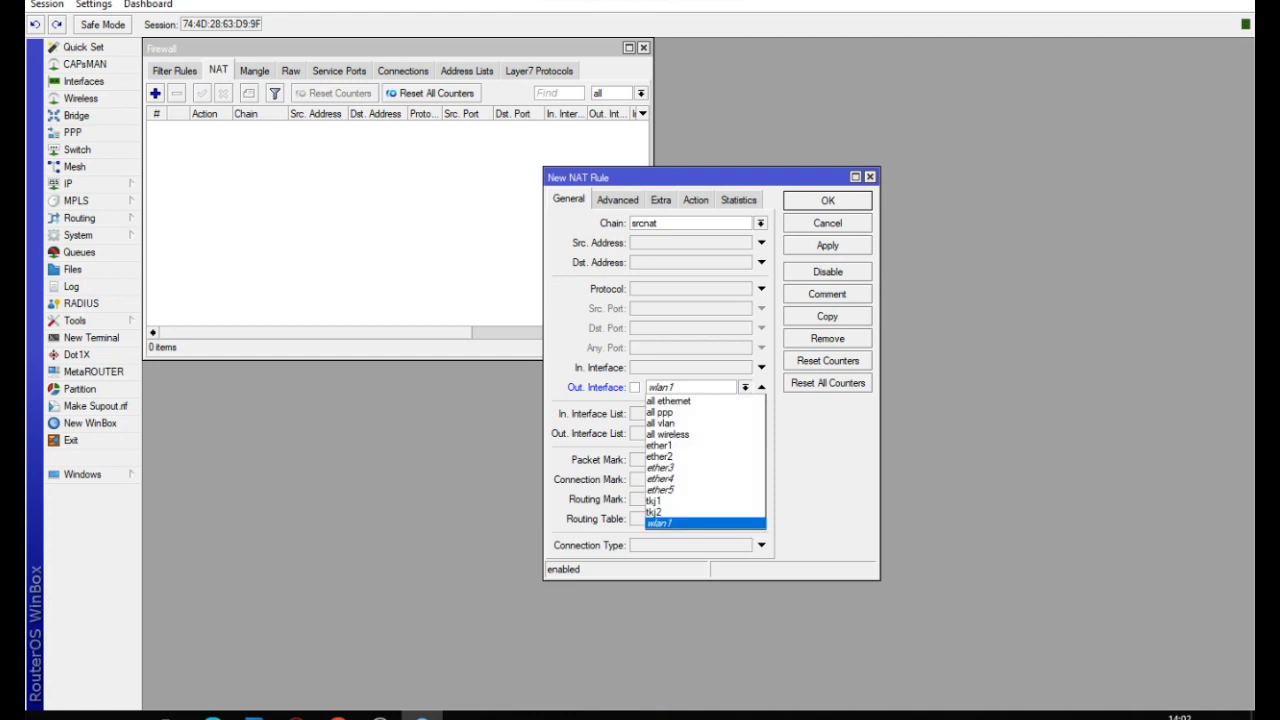
pyautogui.click(690, 446)
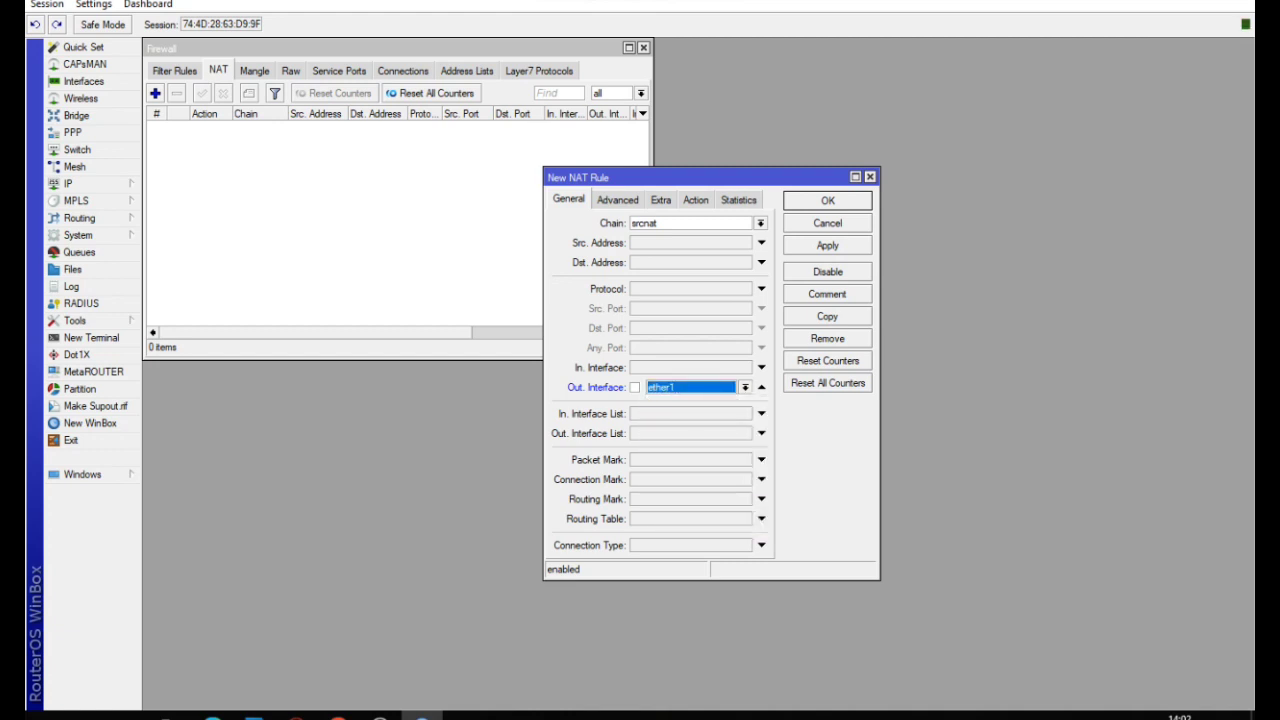
pyautogui.click(827, 245)
pyautogui.click(827, 200)
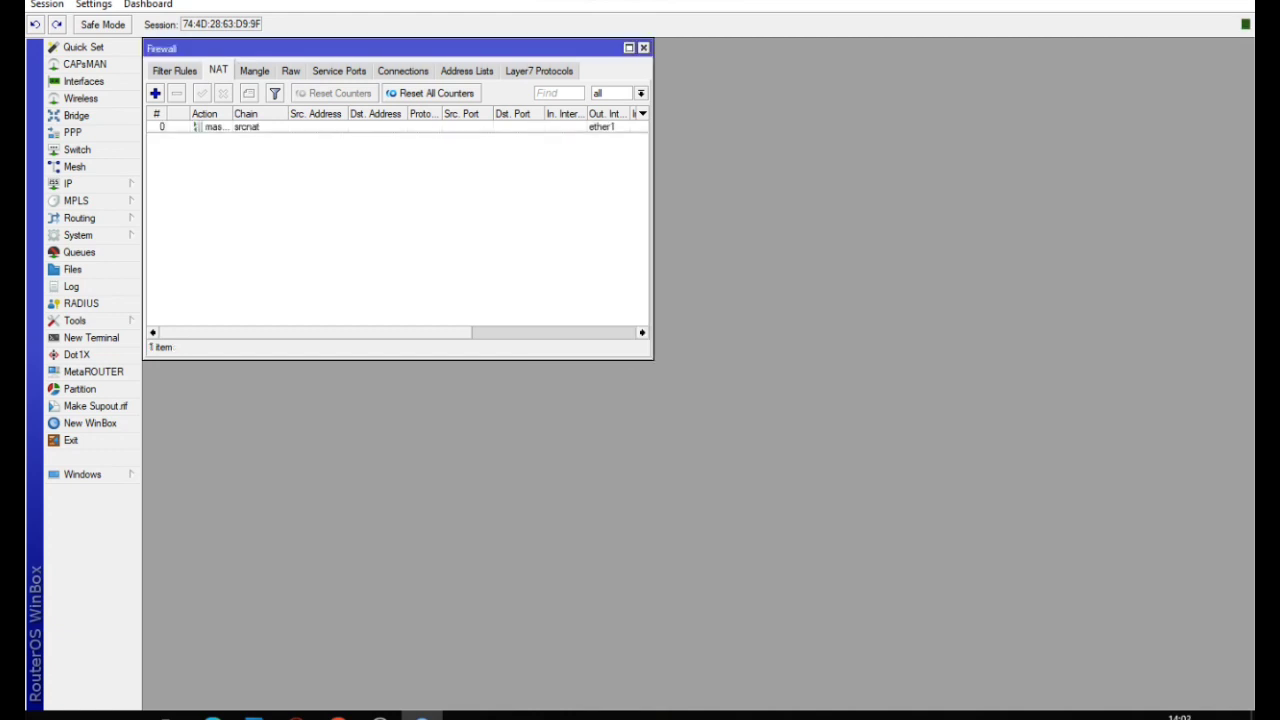
pyautogui.click(644, 48)
# Set up a DHCP server on the tkj1 interface, accepting the suggested network, gateway, pool, DNS and lease settings.
pyautogui.click(68, 183)
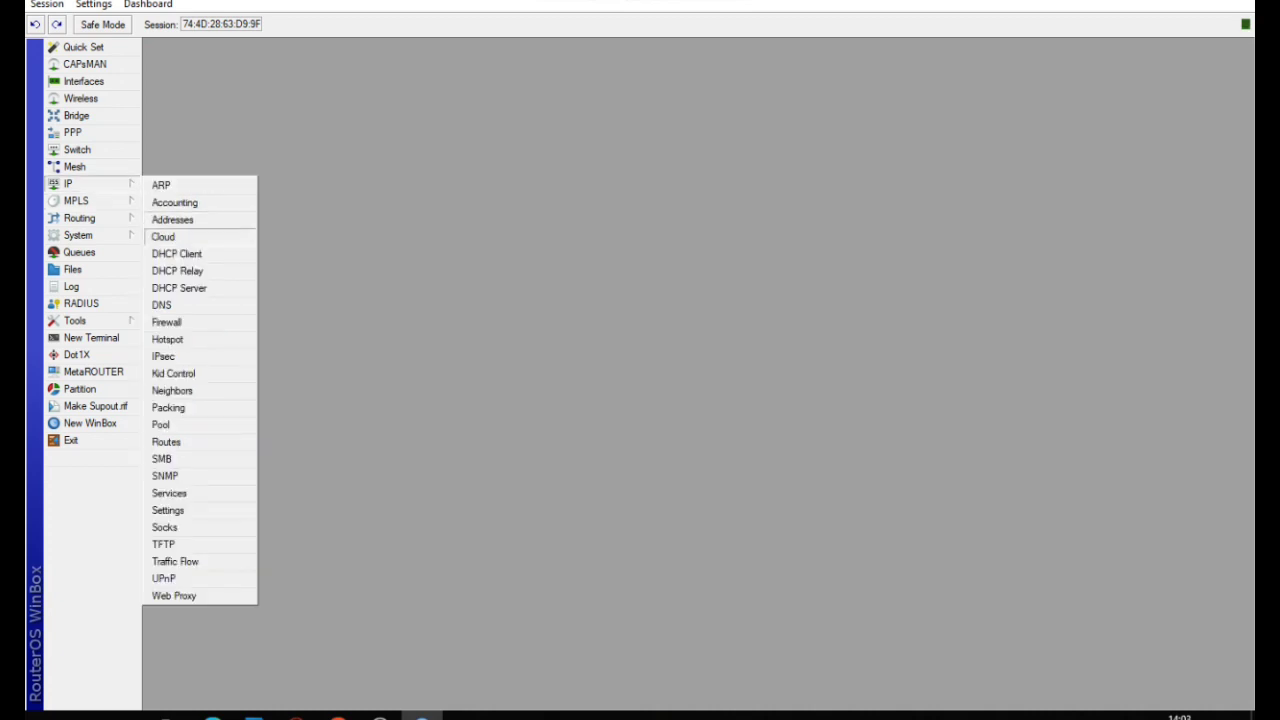
pyautogui.click(175, 287)
pyautogui.click(371, 155)
pyautogui.click(799, 372)
pyautogui.click(740, 440)
pyautogui.click(741, 433)
pyautogui.click(741, 433)
pyautogui.click(741, 433)
pyautogui.click(741, 433)
pyautogui.click(741, 433)
pyautogui.click(741, 433)
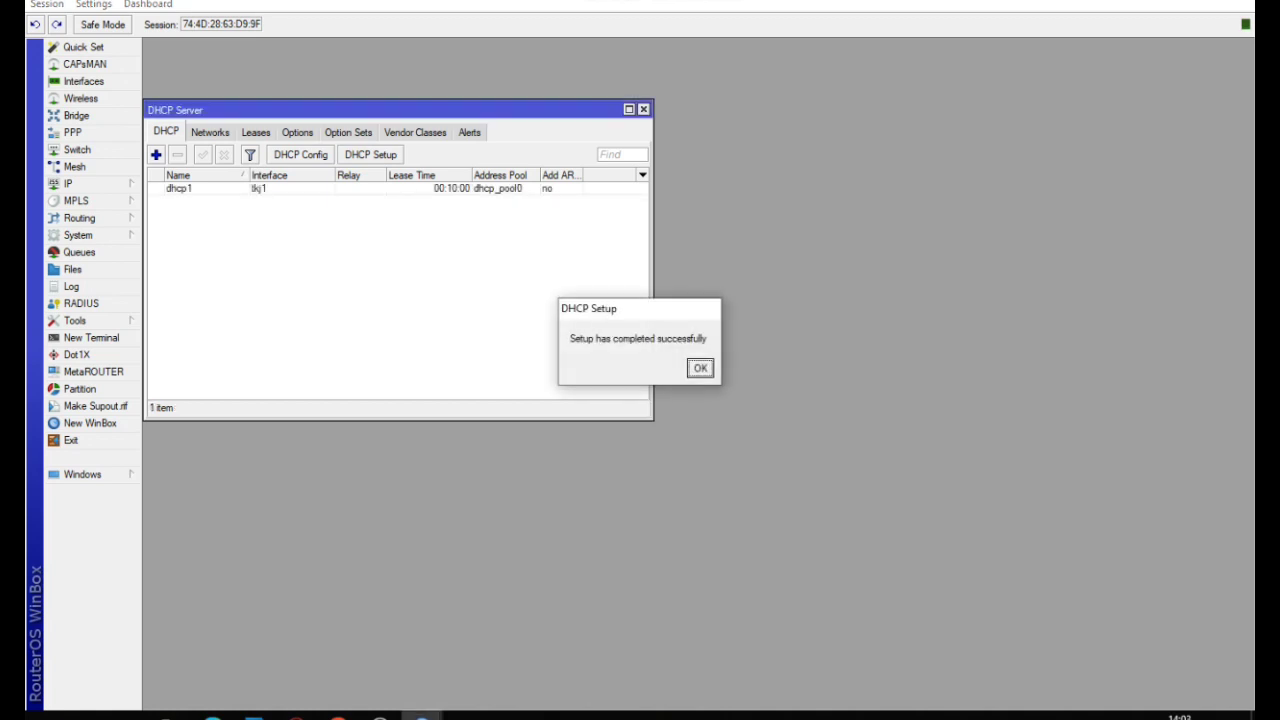
pyautogui.click(700, 368)
# Set up a second DHCP server on the tkj2 interface with the suggested settings.
pyautogui.click(371, 155)
pyautogui.click(799, 372)
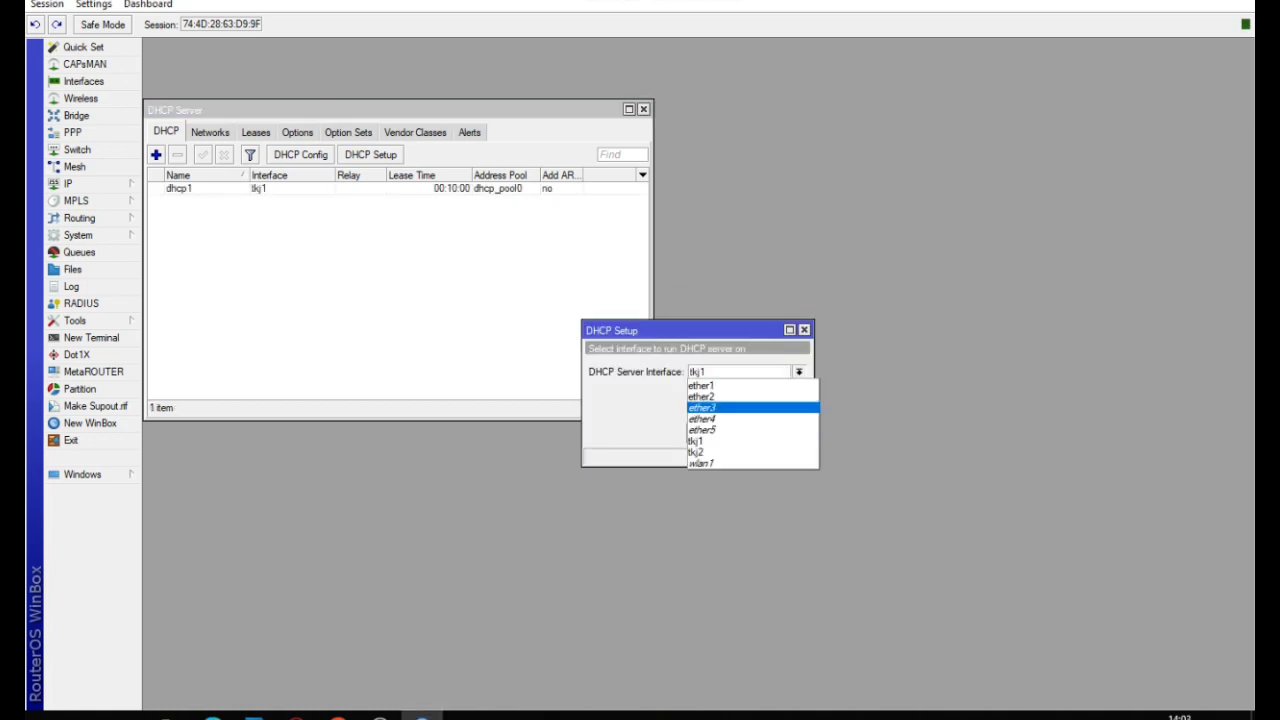
pyautogui.click(720, 448)
pyautogui.click(741, 433)
pyautogui.click(741, 433)
pyautogui.click(741, 433)
pyautogui.click(741, 433)
pyautogui.click(741, 433)
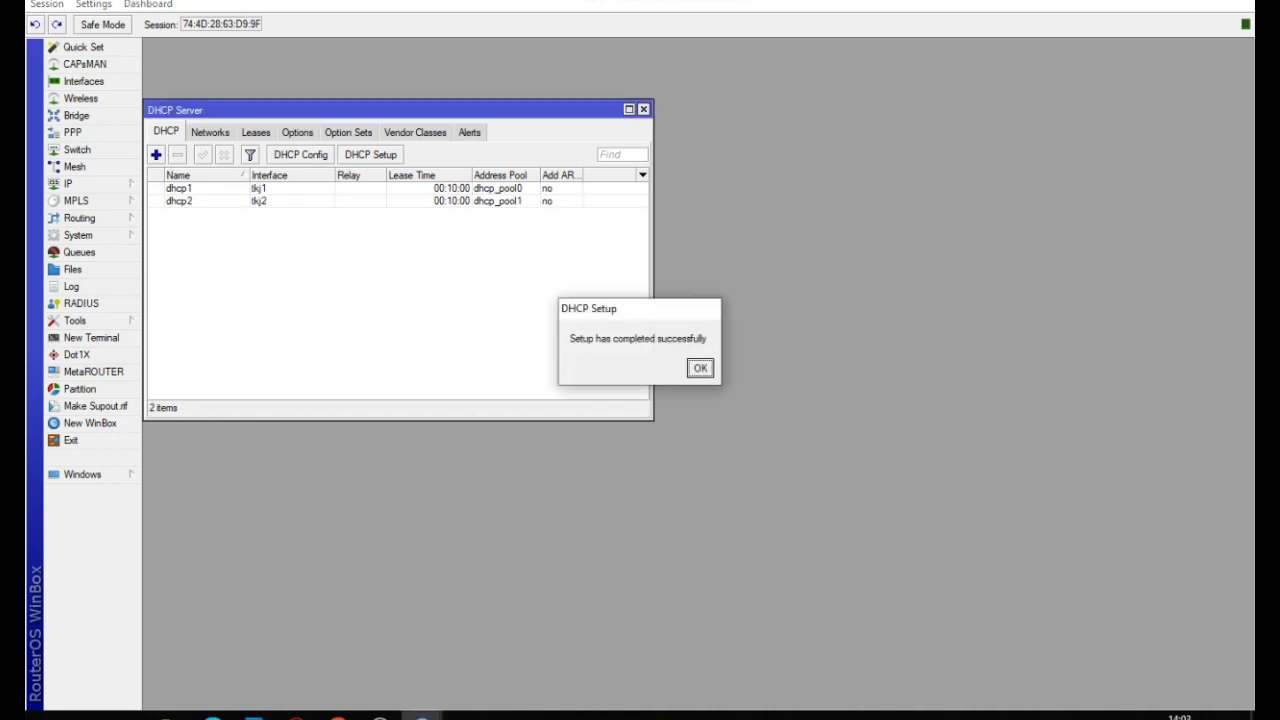
pyautogui.click(700, 368)
pyautogui.click(643, 109)
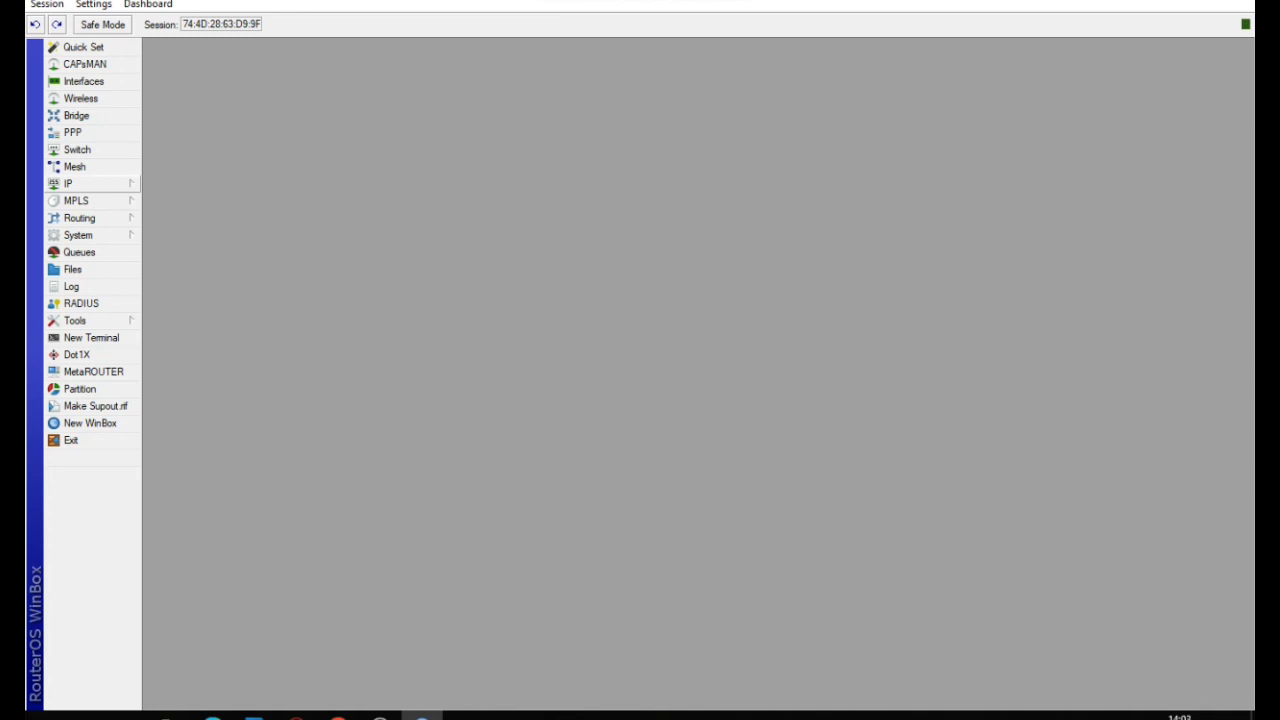
# Try to set up a hotspot on the wlan1 interface with the suggested settings.
pyautogui.click(70, 183)
pyautogui.click(172, 337)
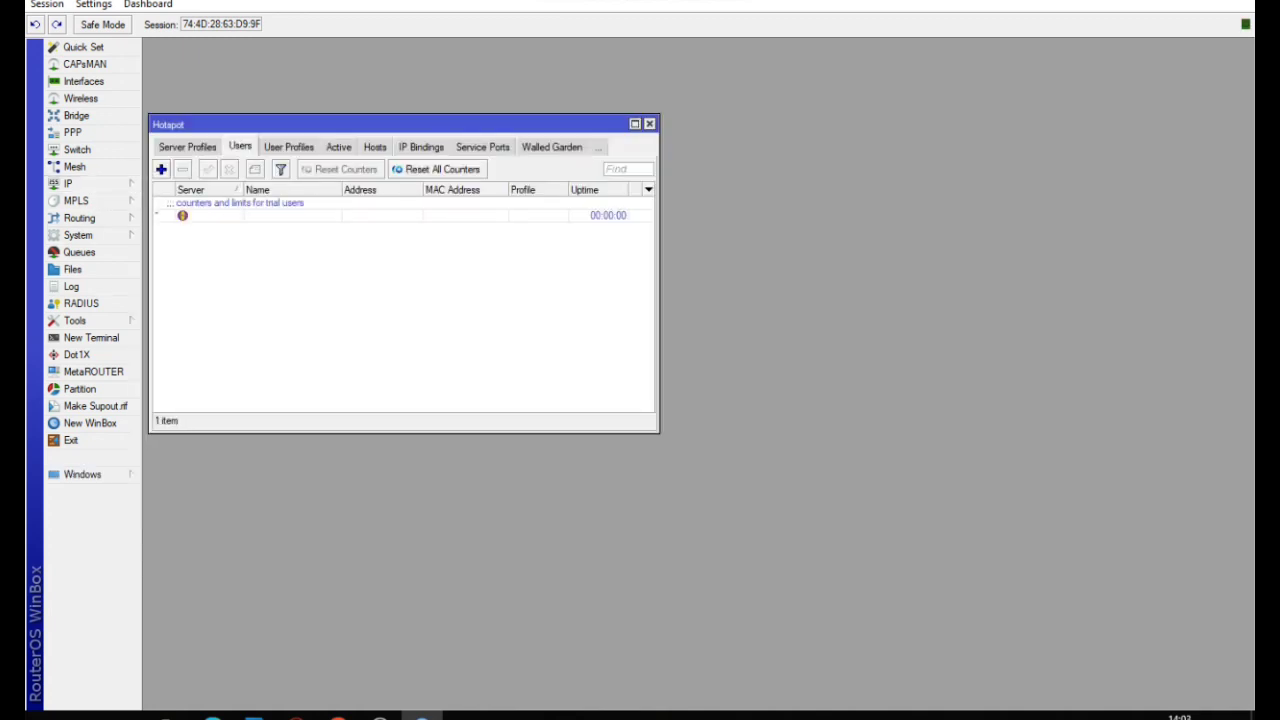
pyautogui.click(184, 147)
pyautogui.click(176, 147)
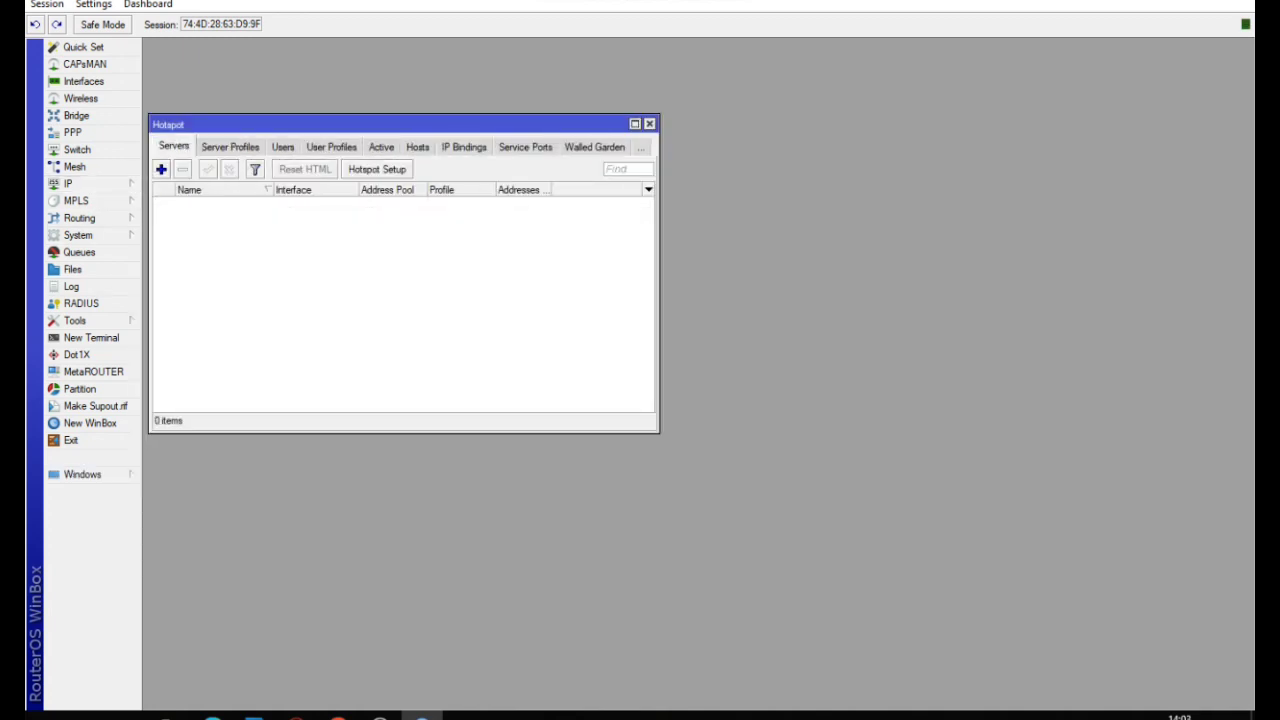
pyautogui.click(377, 169)
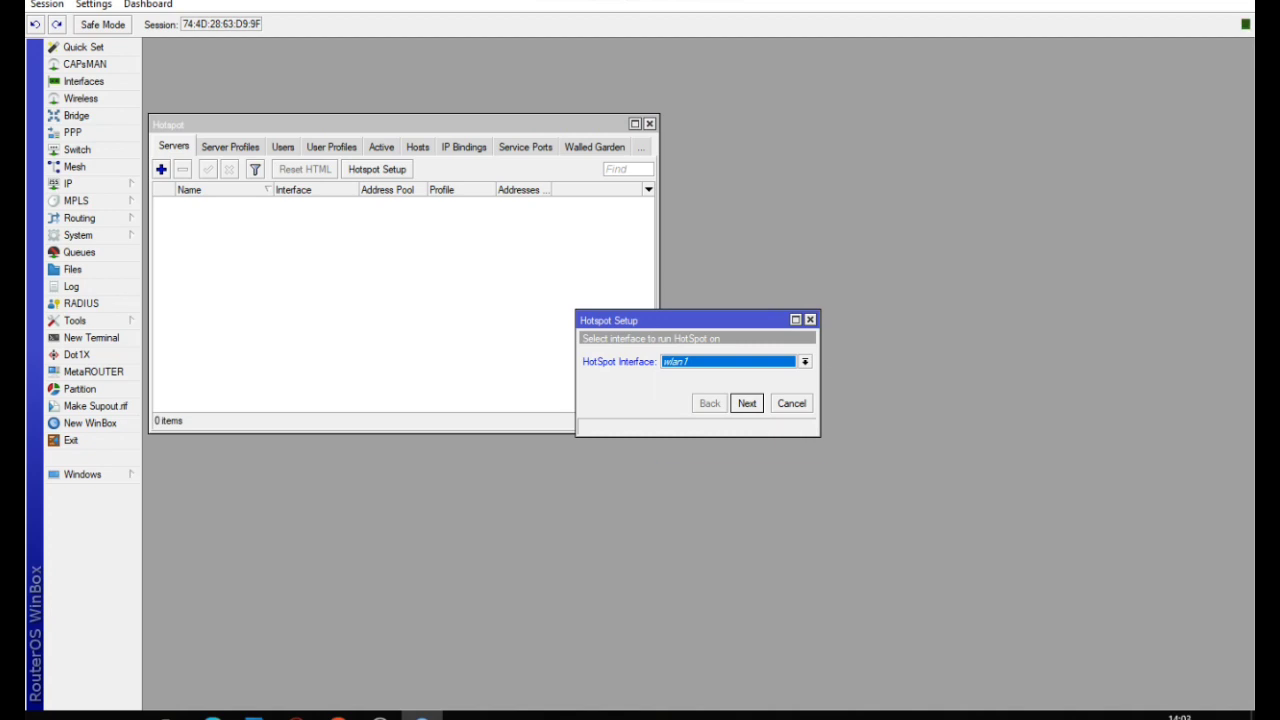
pyautogui.click(805, 362)
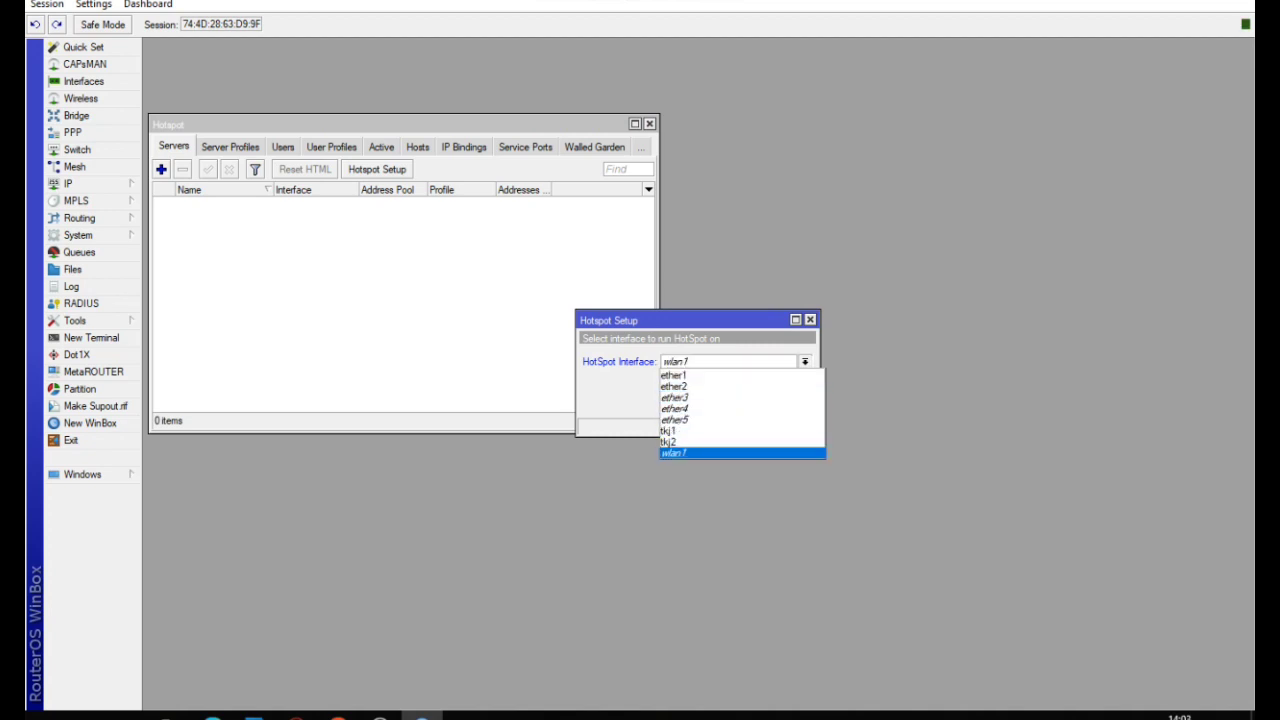
pyautogui.press('Return')
pyautogui.press('Return')
pyautogui.press('Return')
pyautogui.press('Return')
pyautogui.click(805, 362)
pyautogui.click(742, 452)
pyautogui.press('Return')
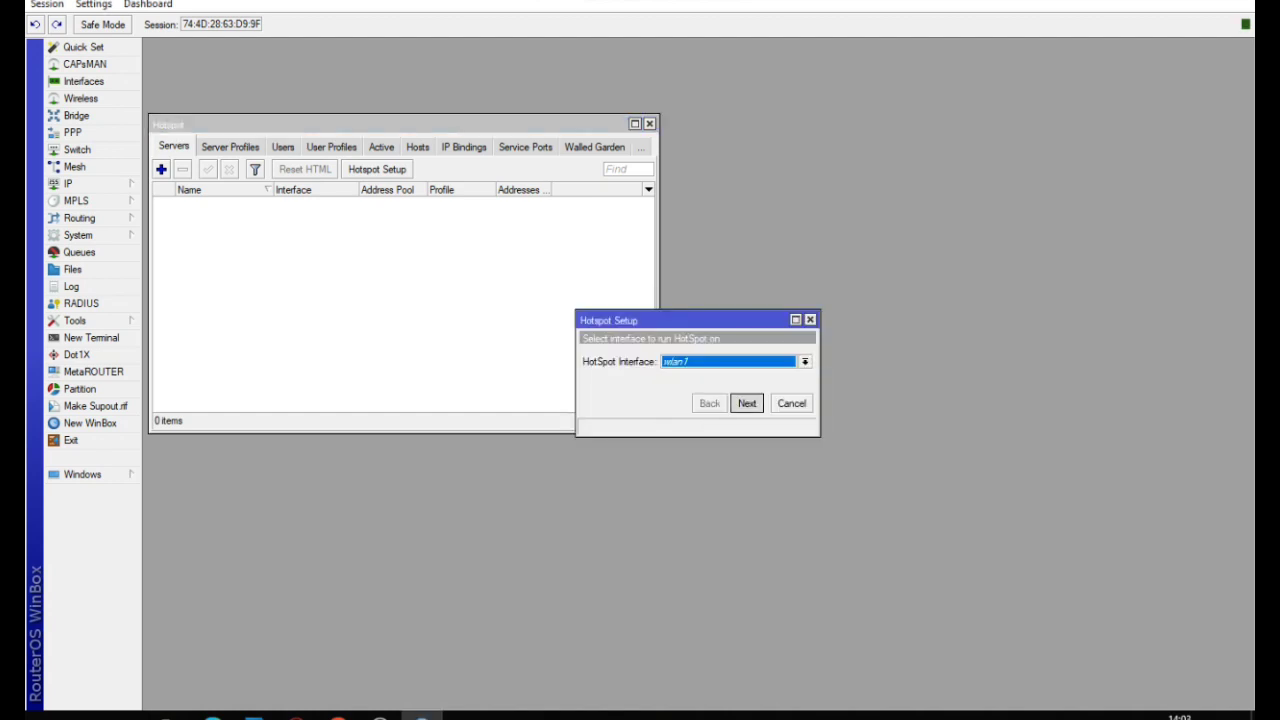
pyautogui.press('Return')
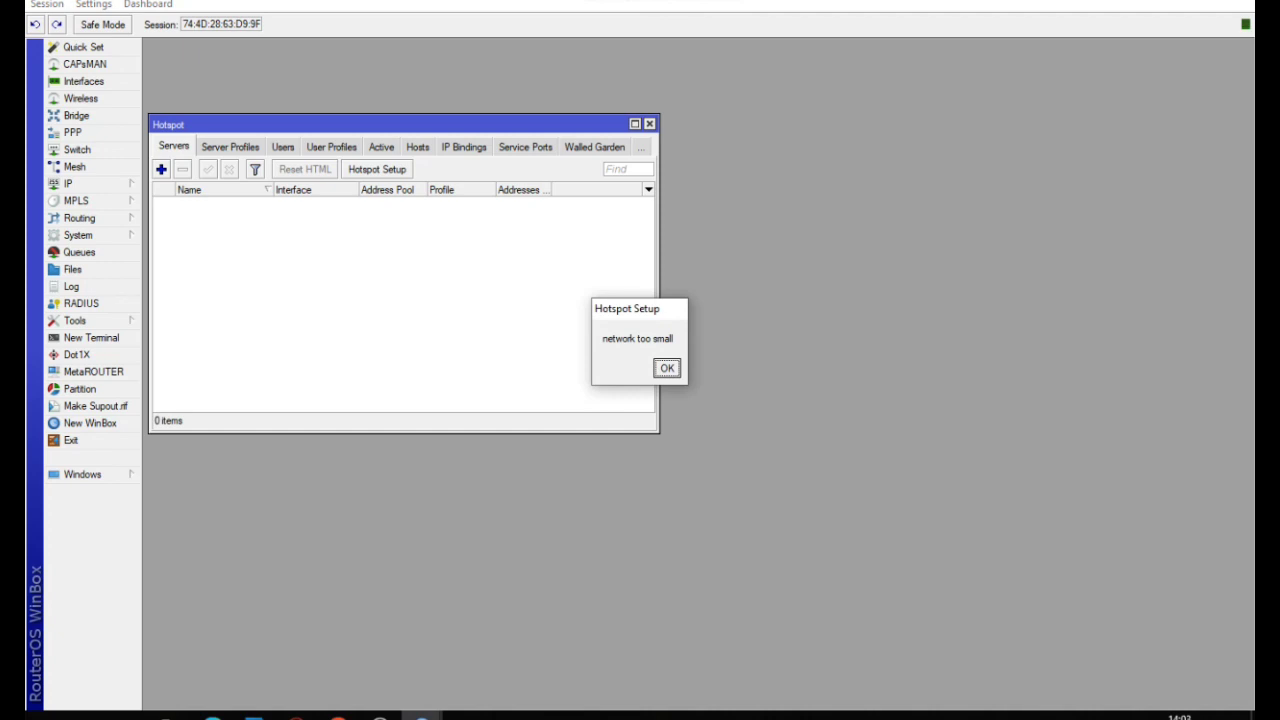
pyautogui.press('Return')
pyautogui.click(377, 169)
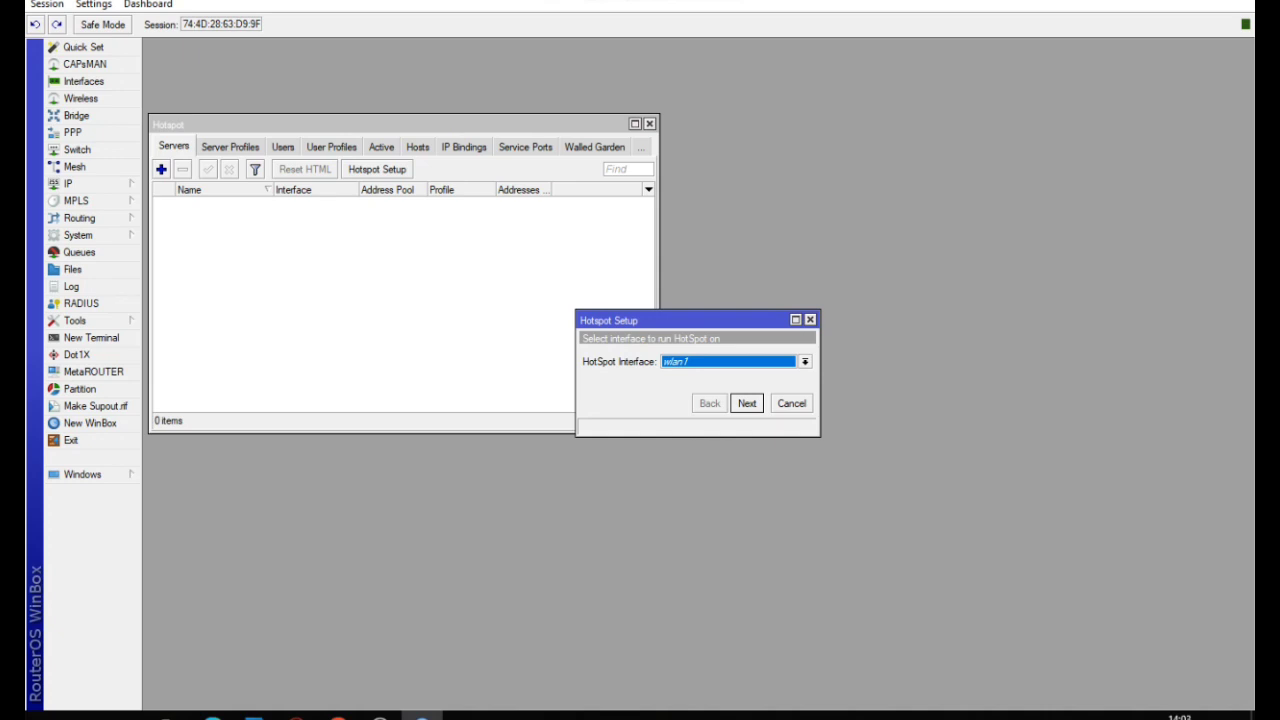
pyautogui.press('Escape')
pyautogui.press('Escape')
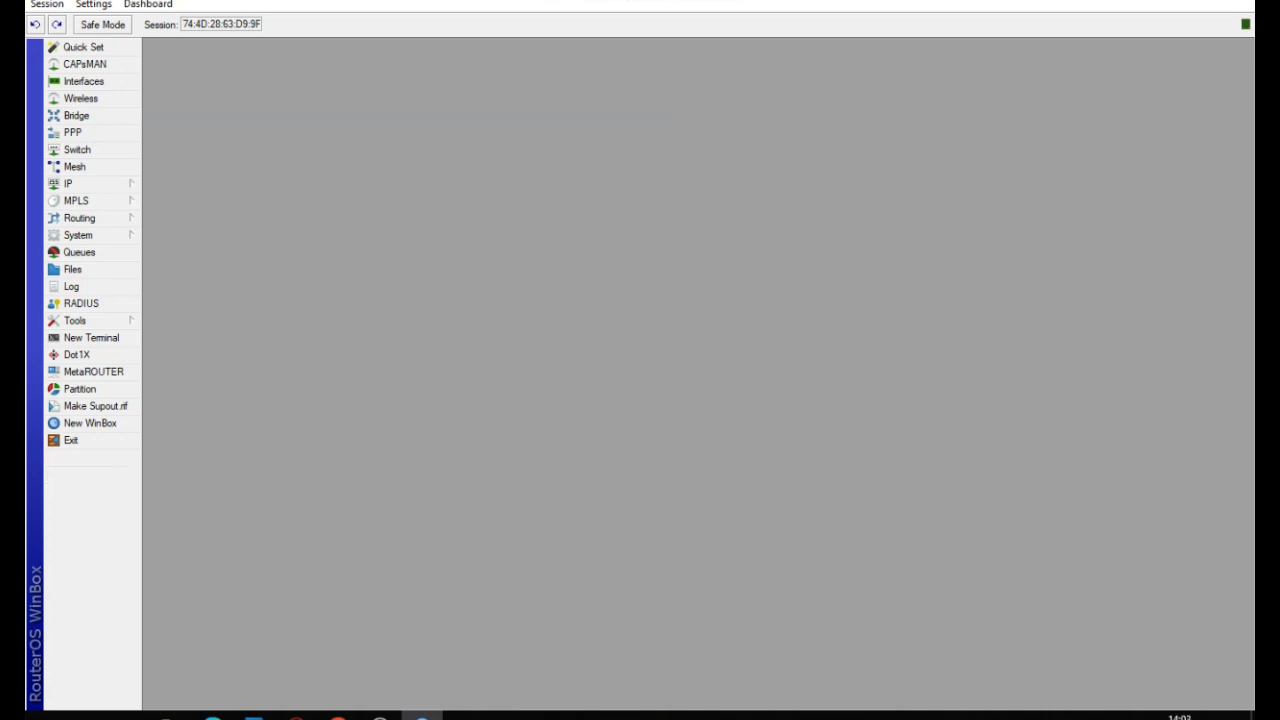
# Try to set up a DHCP server on the wlan1 interface with the suggested settings.
pyautogui.click(68, 184)
pyautogui.click(179, 288)
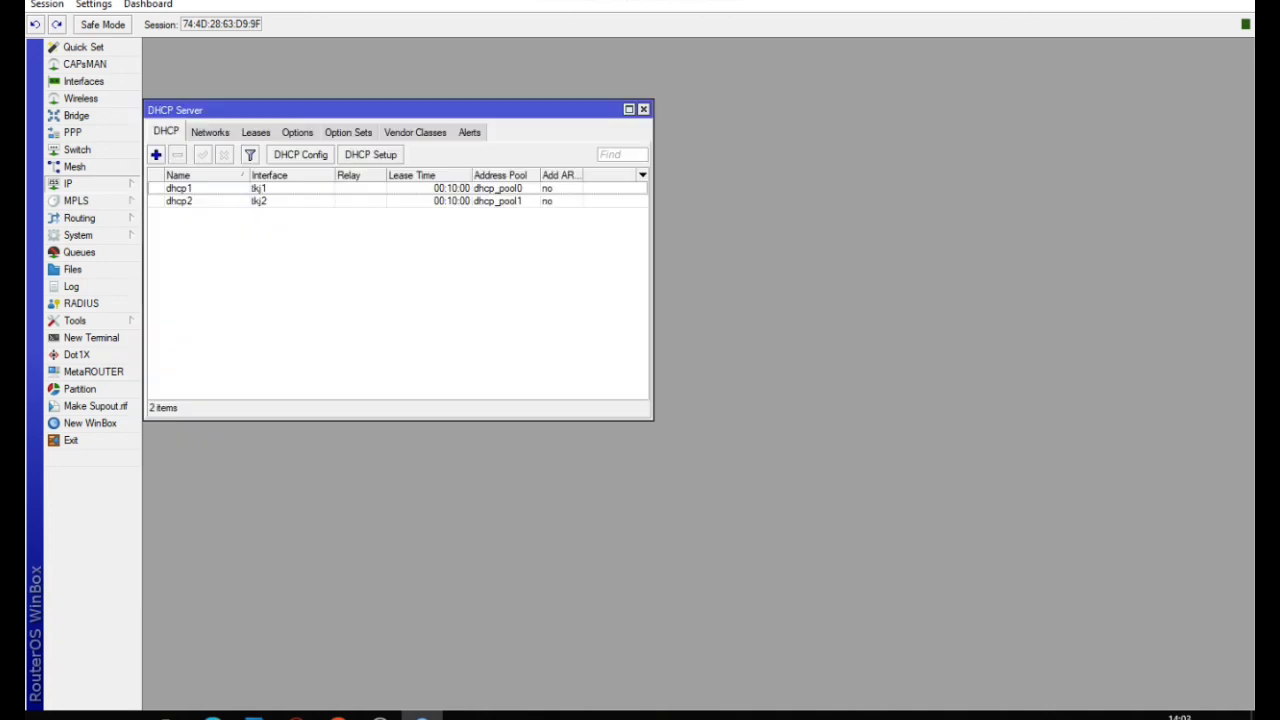
pyautogui.click(371, 155)
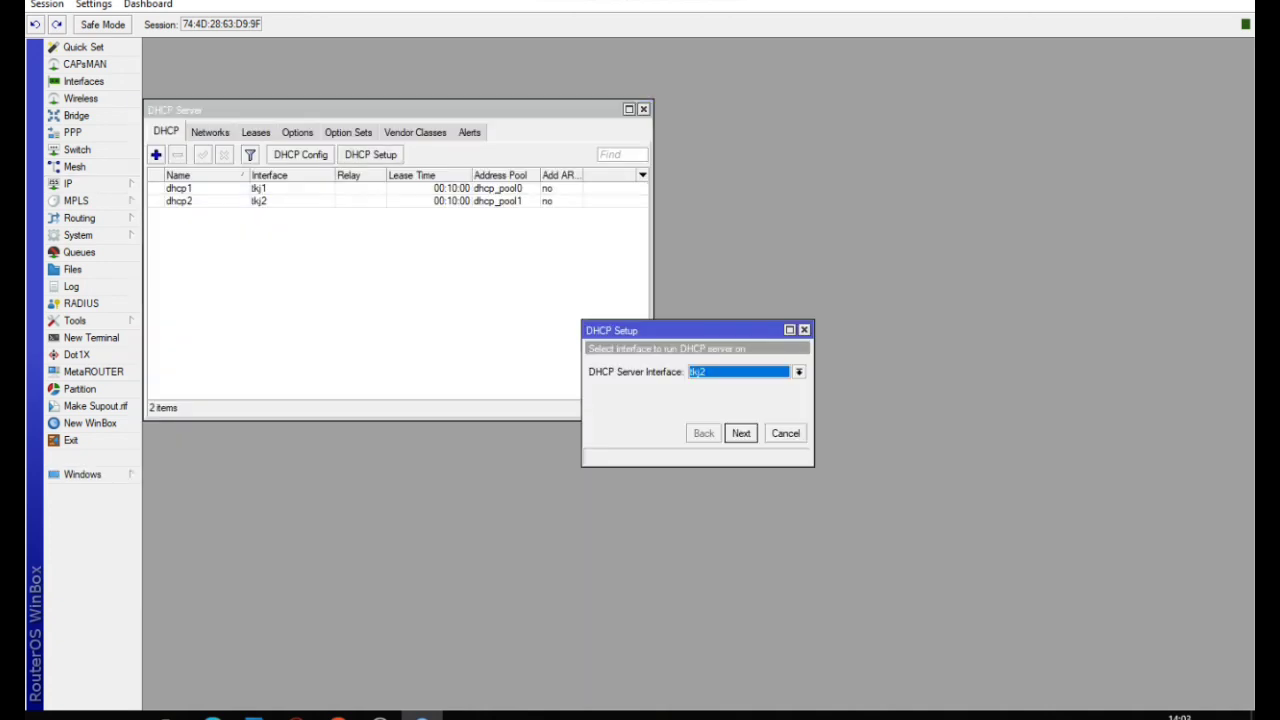
pyautogui.click(799, 372)
pyautogui.click(708, 463)
pyautogui.click(741, 433)
pyautogui.click(741, 433)
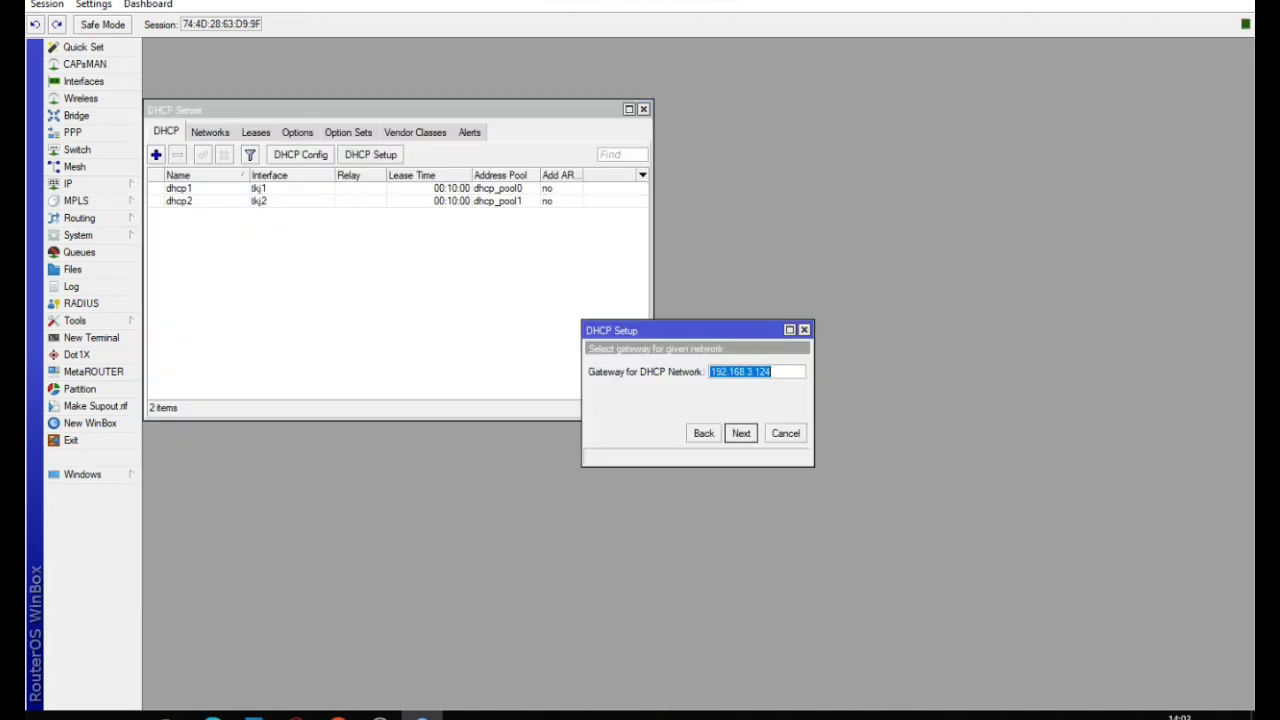
pyautogui.click(741, 433)
pyautogui.click(741, 433)
pyautogui.click(671, 368)
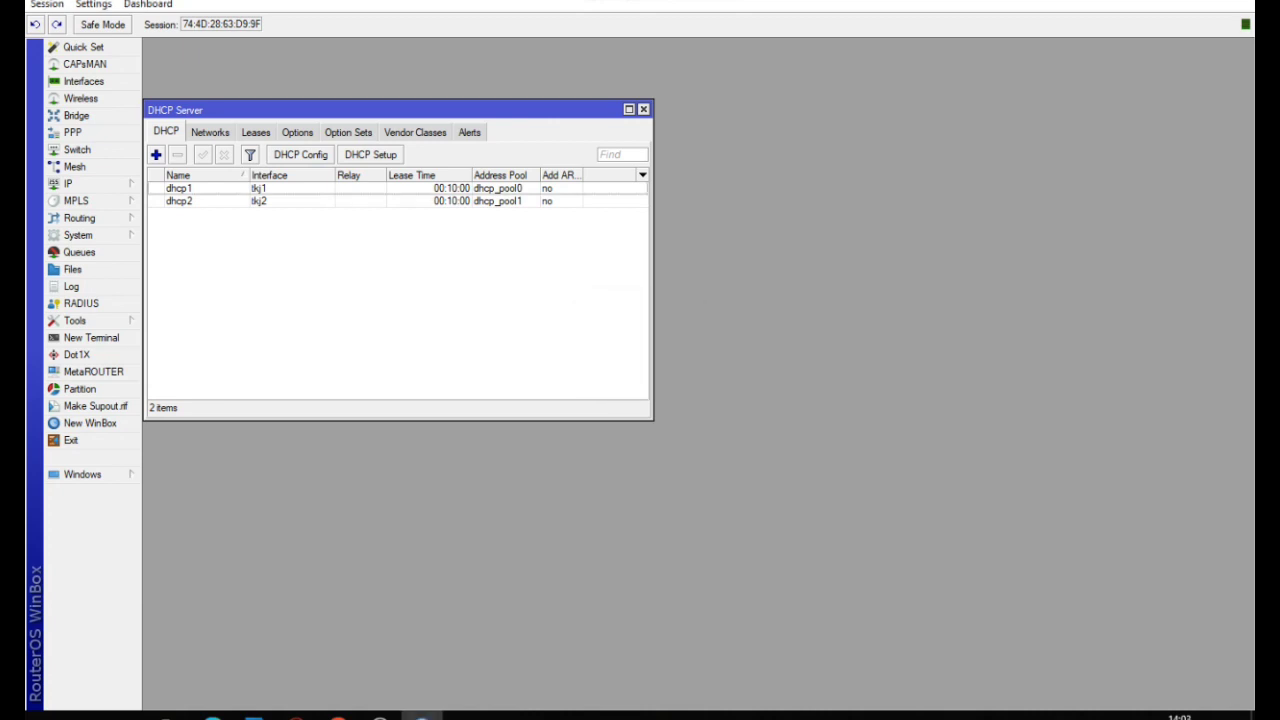
pyautogui.click(643, 109)
# Correct the wlan1 interface's IP address to 192.168.3.1/24.
pyautogui.click(68, 183)
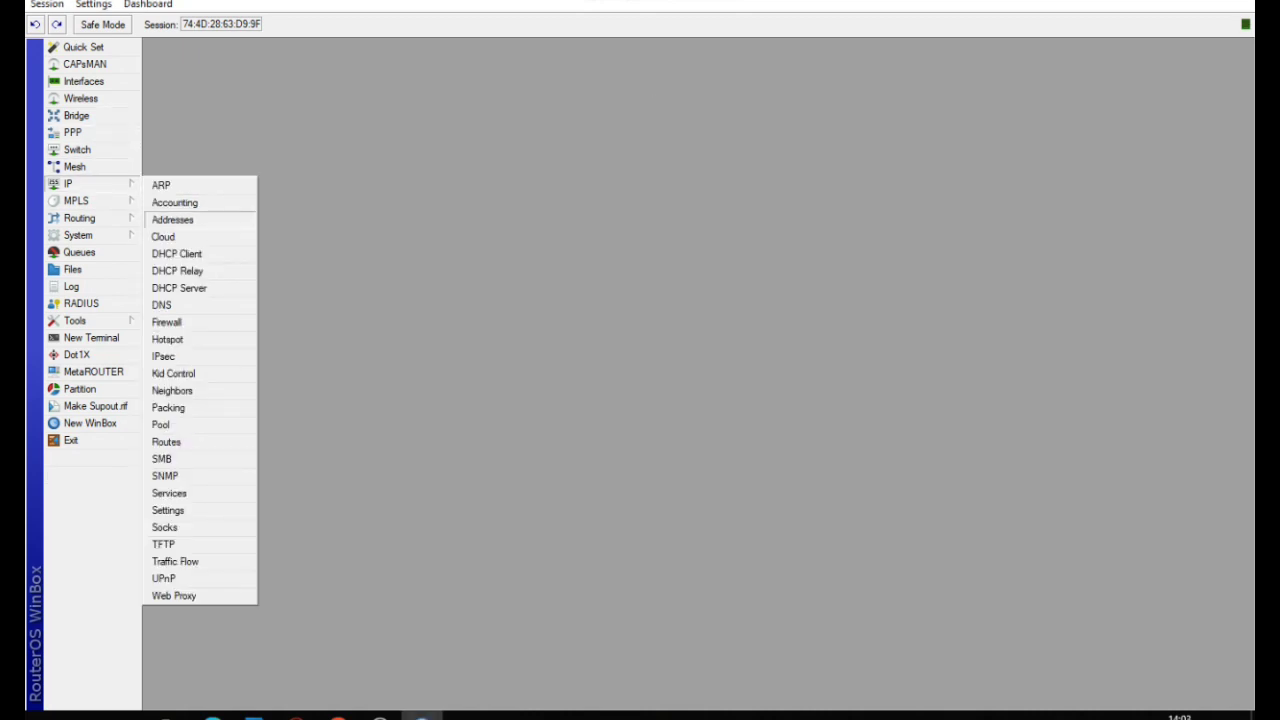
pyautogui.click(190, 218)
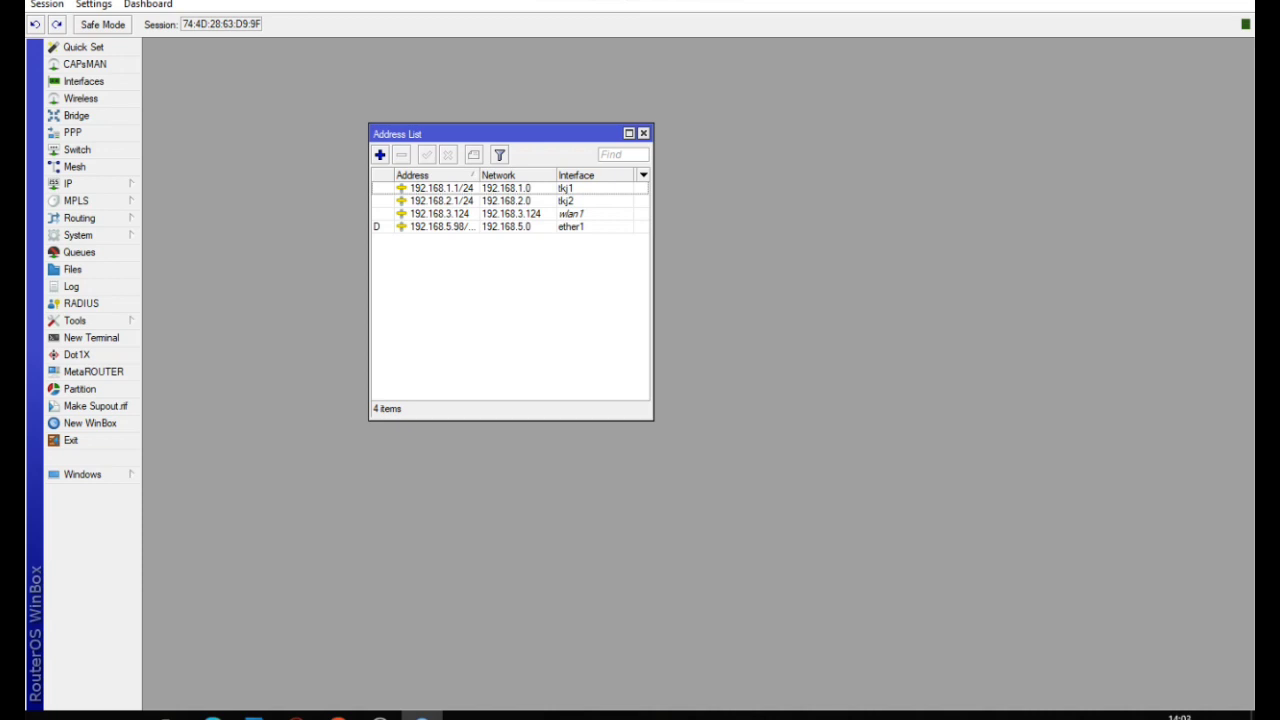
pyautogui.doubleClick(440, 214)
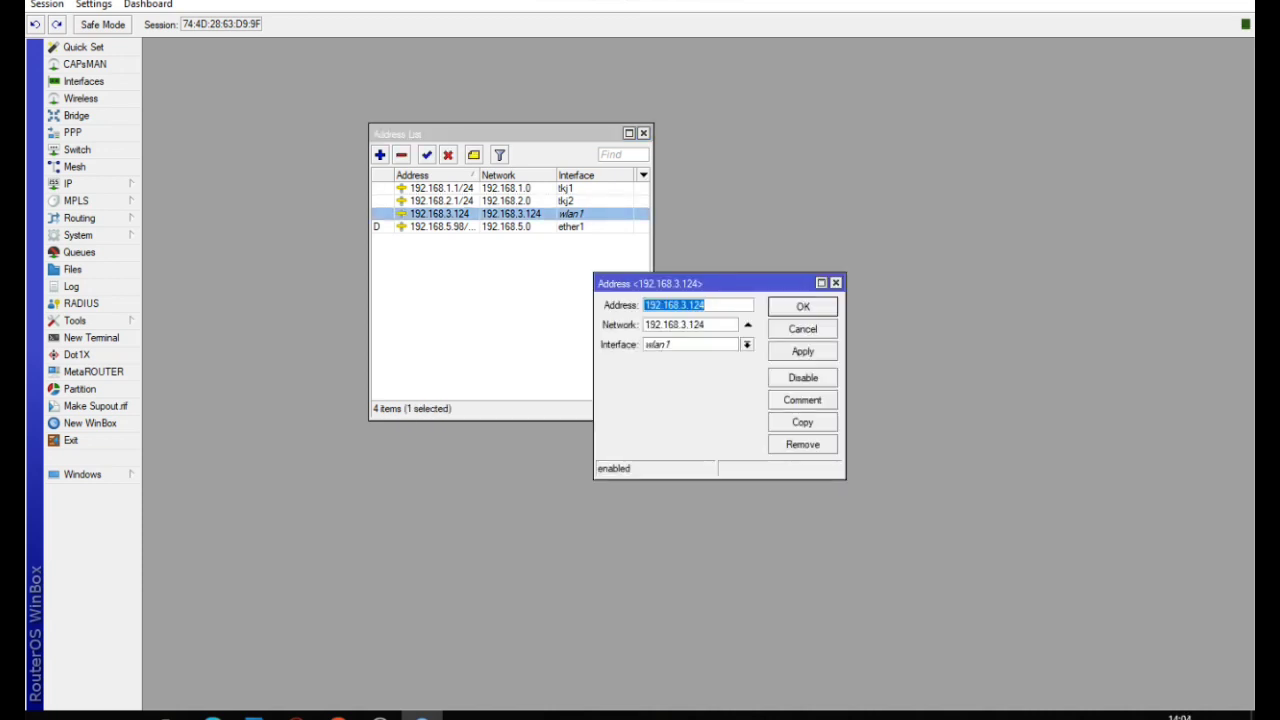
pyautogui.click(708, 305)
pyautogui.click(803, 351)
pyautogui.click(803, 307)
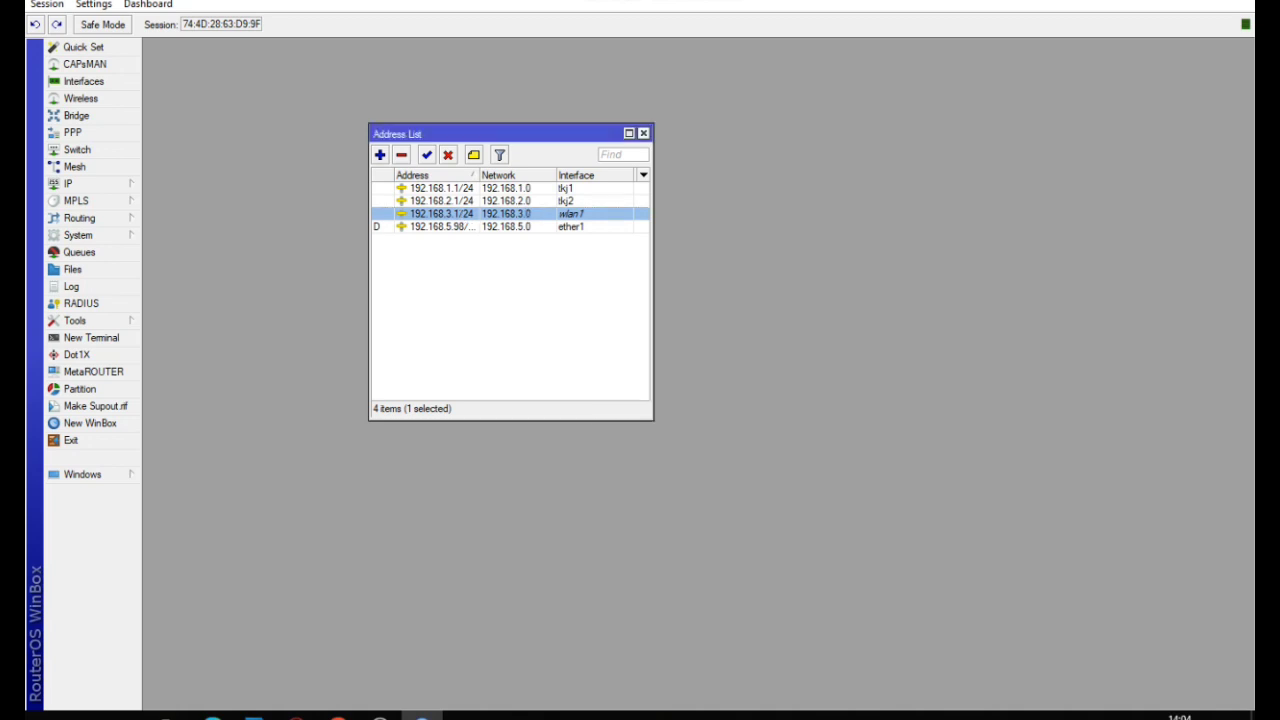
pyautogui.click(643, 133)
# Start the hotspot setup on the wlan1 interface, accepting the suggested local address and address pool.
pyautogui.click(68, 184)
pyautogui.click(178, 338)
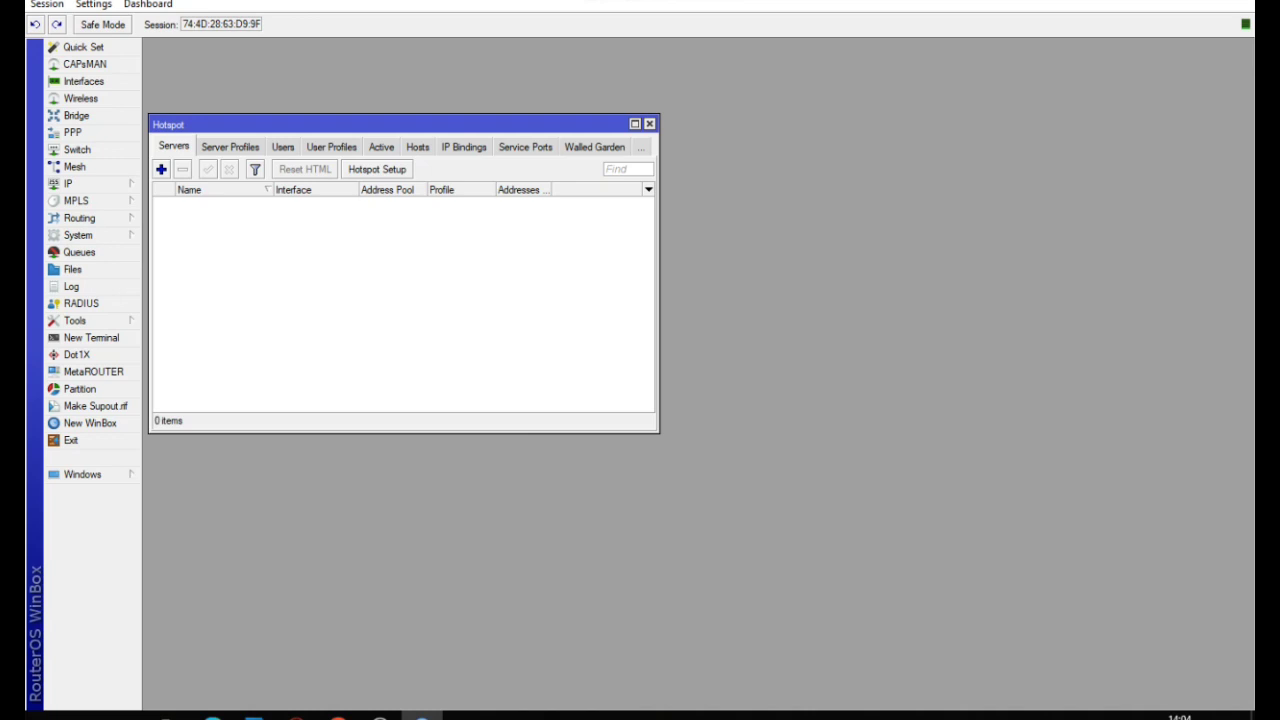
pyautogui.click(377, 169)
pyautogui.click(747, 403)
pyautogui.click(747, 403)
pyautogui.click(747, 403)
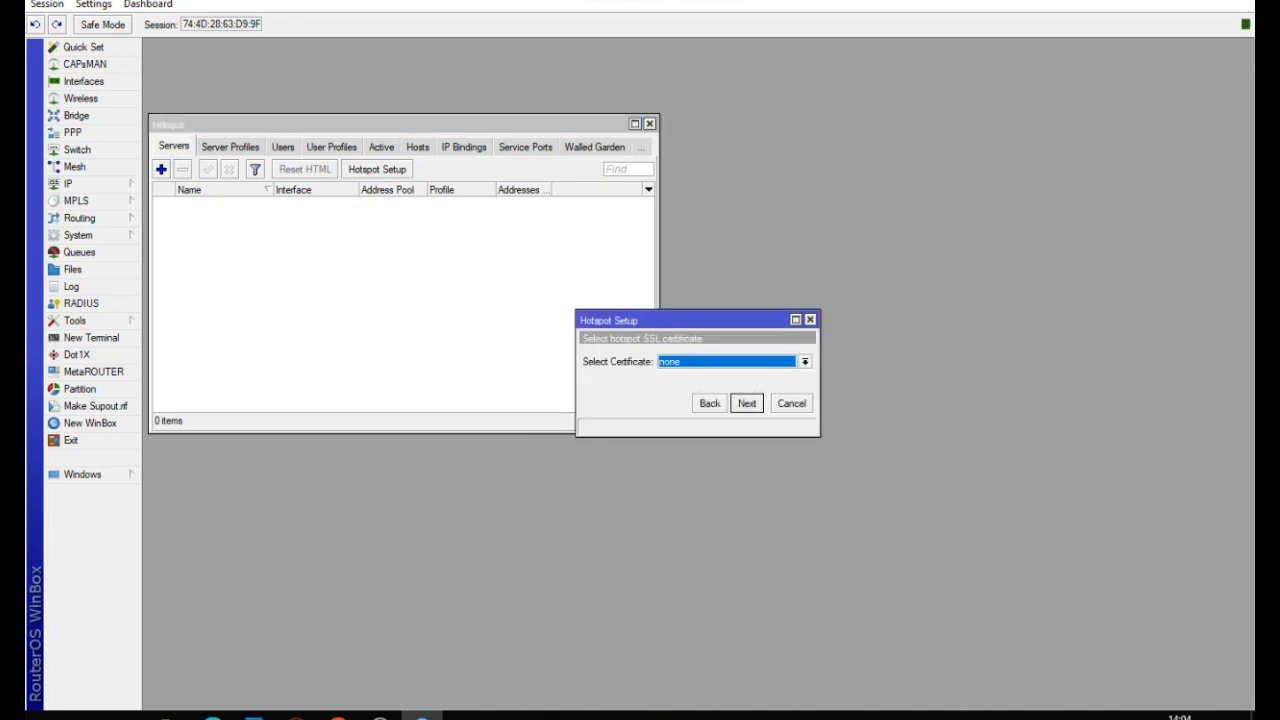
# Complete the hotspot setup with no certificate, SMTP server 0.0.0.0, DNS name shinta.net, and local user admin with a user password.
pyautogui.click(805, 362)
pyautogui.click(750, 386)
pyautogui.click(747, 403)
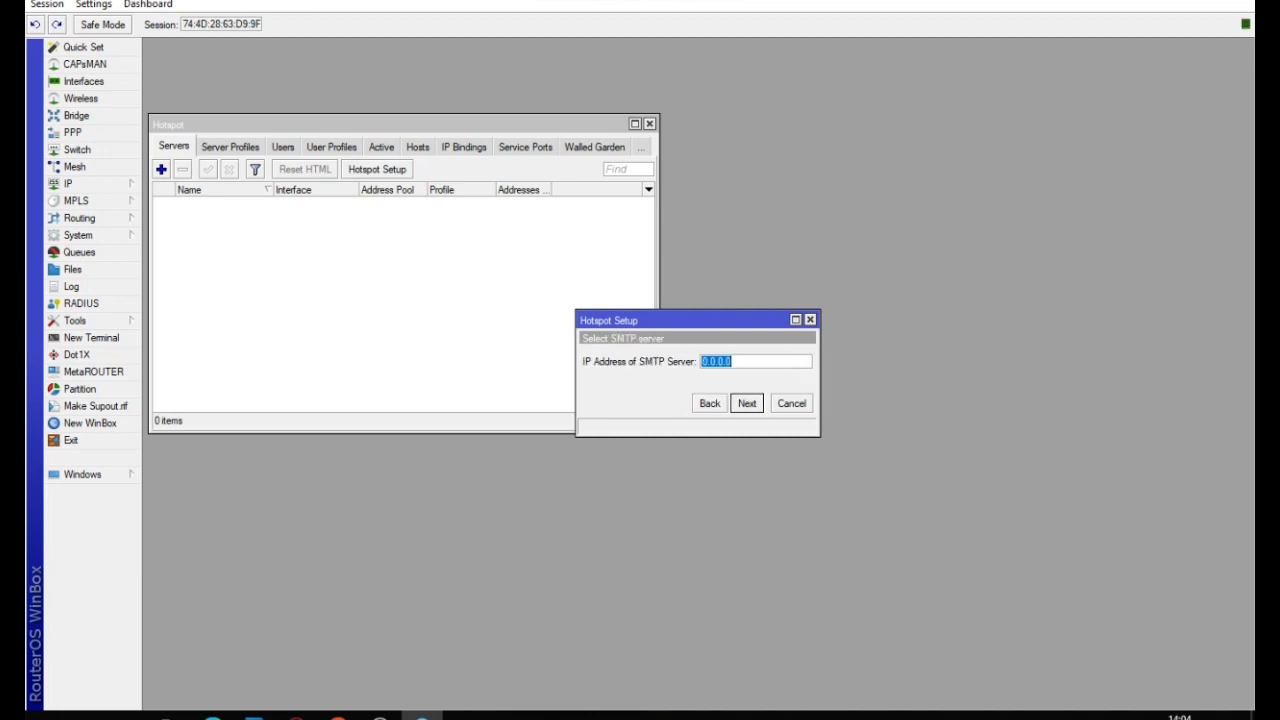
pyautogui.press('Return')
pyautogui.press('Return')
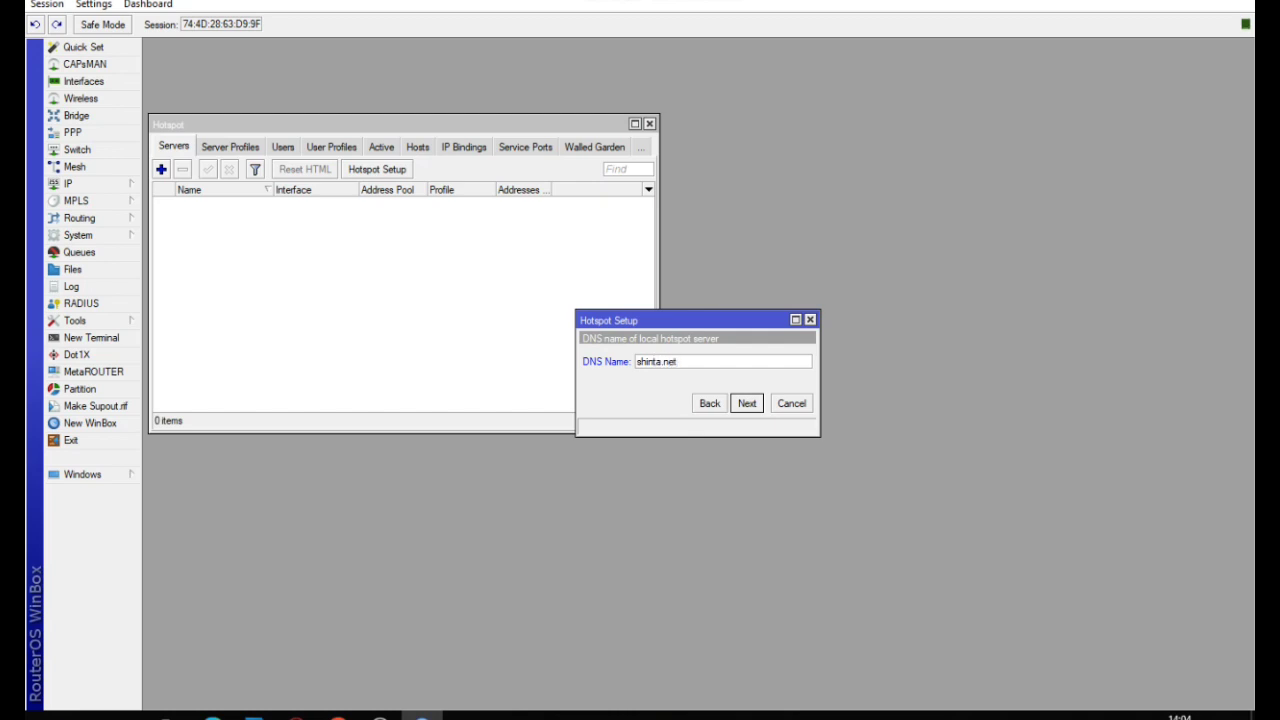
pyautogui.press('Return')
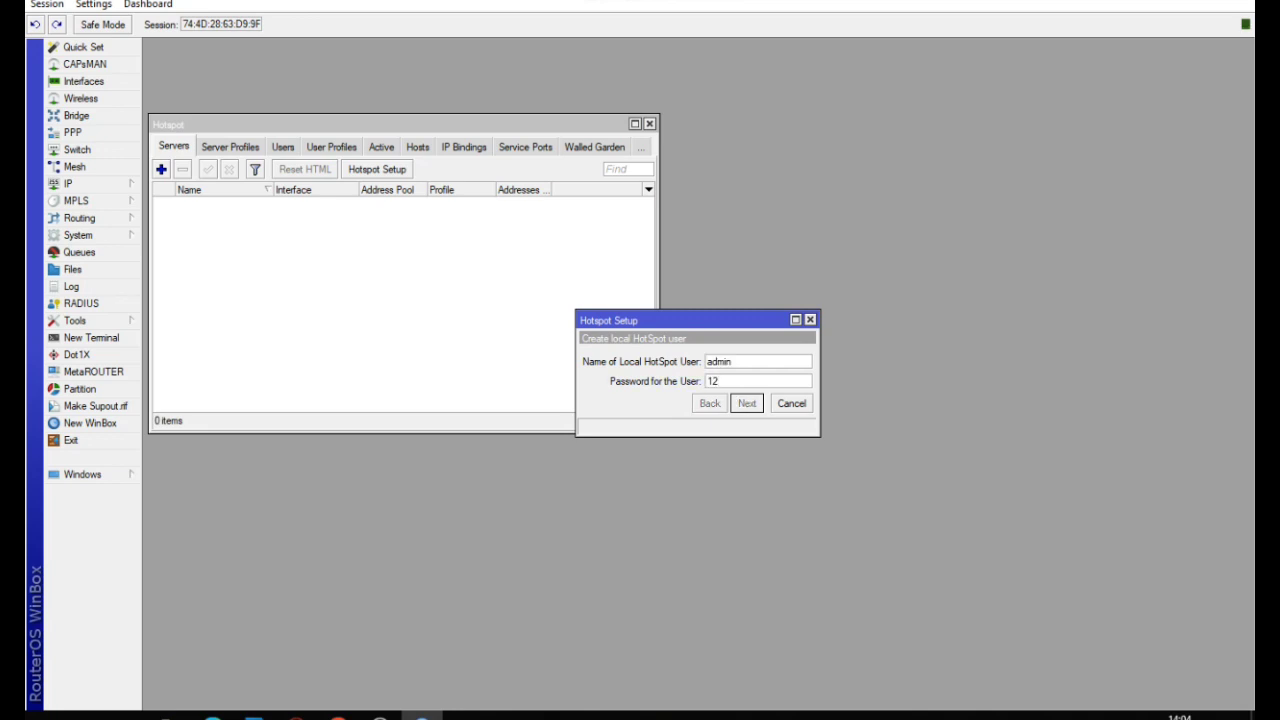
pyautogui.press('Return')
pyautogui.press('Return')
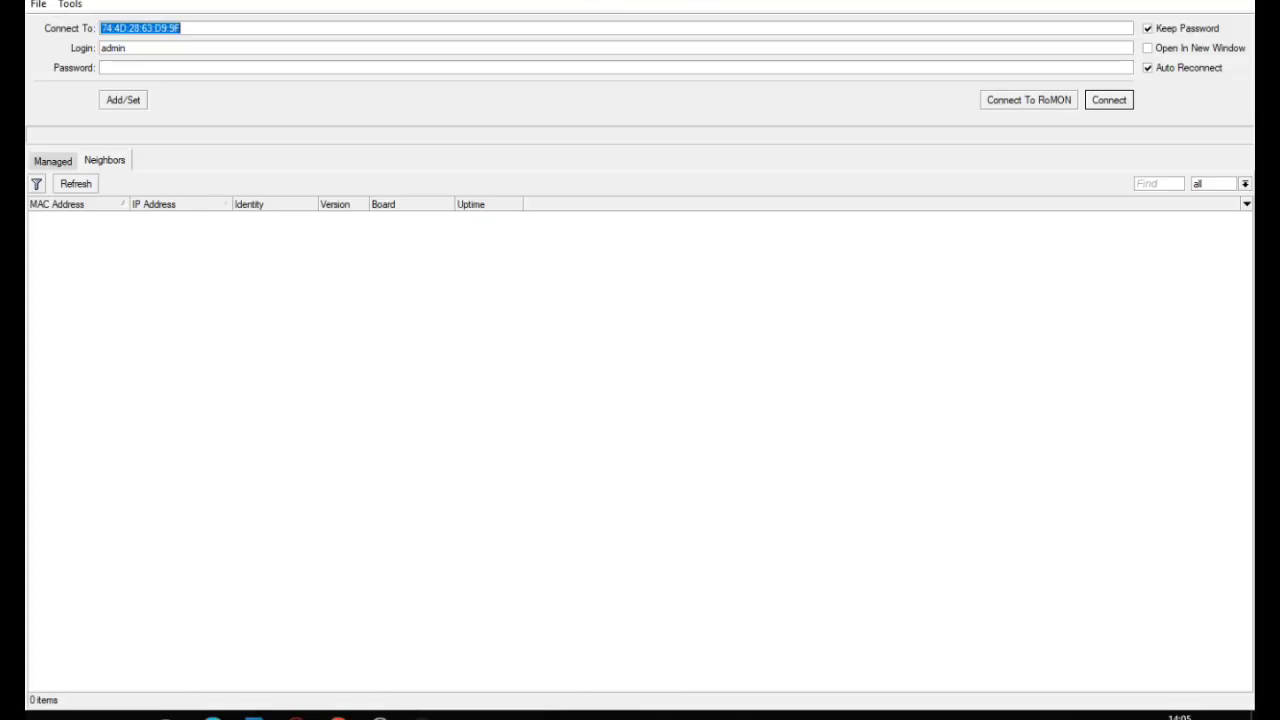
# Refresh the neighbor list and connect to the RB750 router with the admin login.
pyautogui.click(76, 184)
pyautogui.click(71, 217)
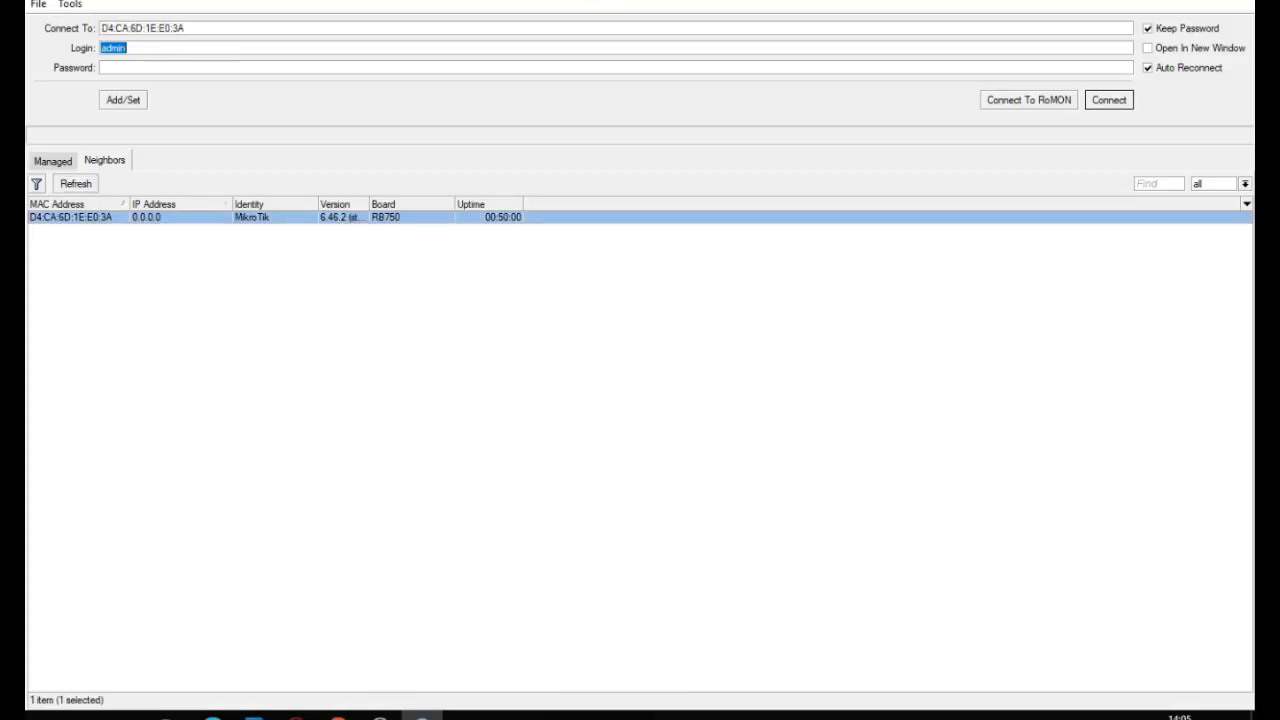
pyautogui.press('Return')
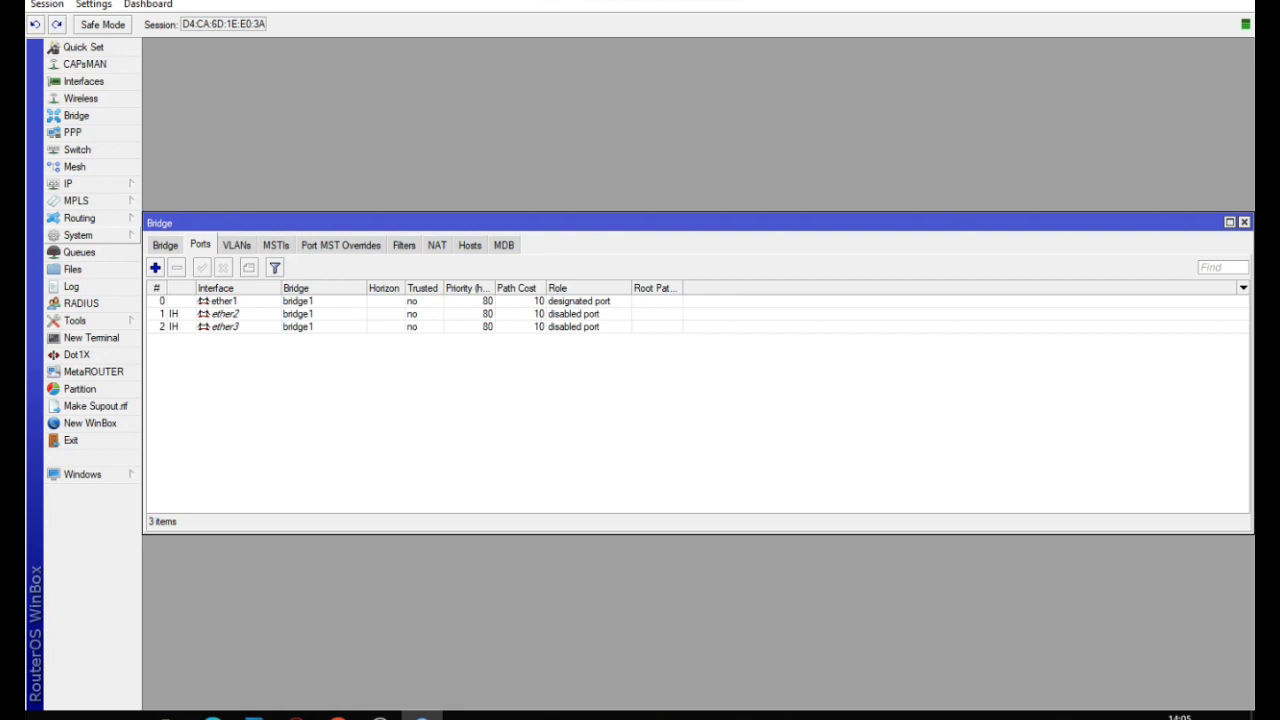
# Reset the RB750 router's configuration with the No Default Configuration option and confirm the reboot.
pyautogui.click(78, 235)
pyautogui.click(192, 493)
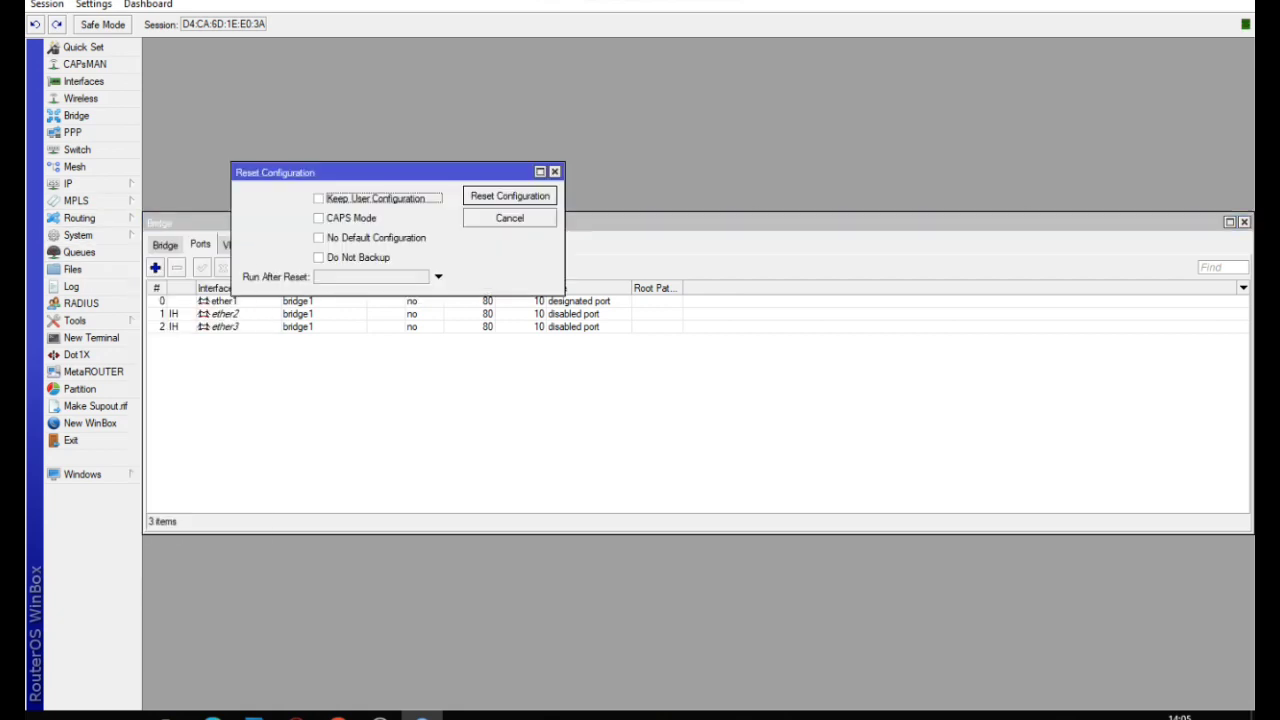
pyautogui.click(318, 237)
pyautogui.click(510, 196)
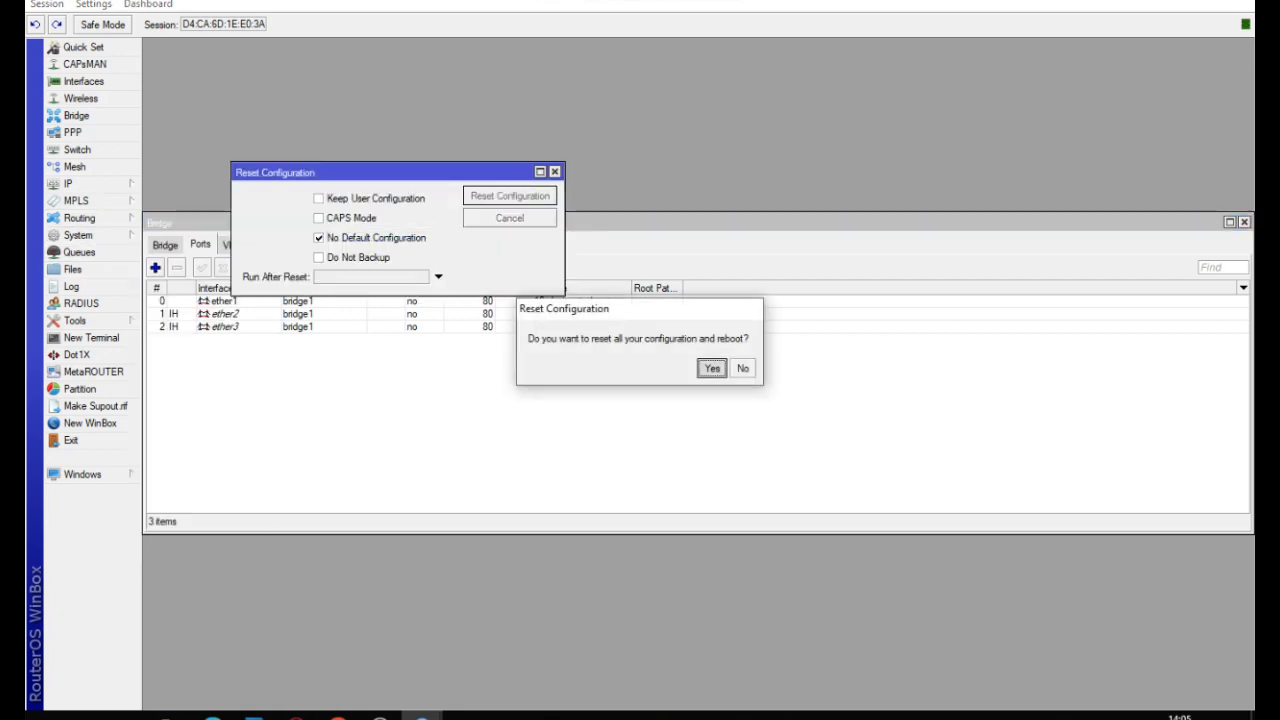
pyautogui.click(710, 367)
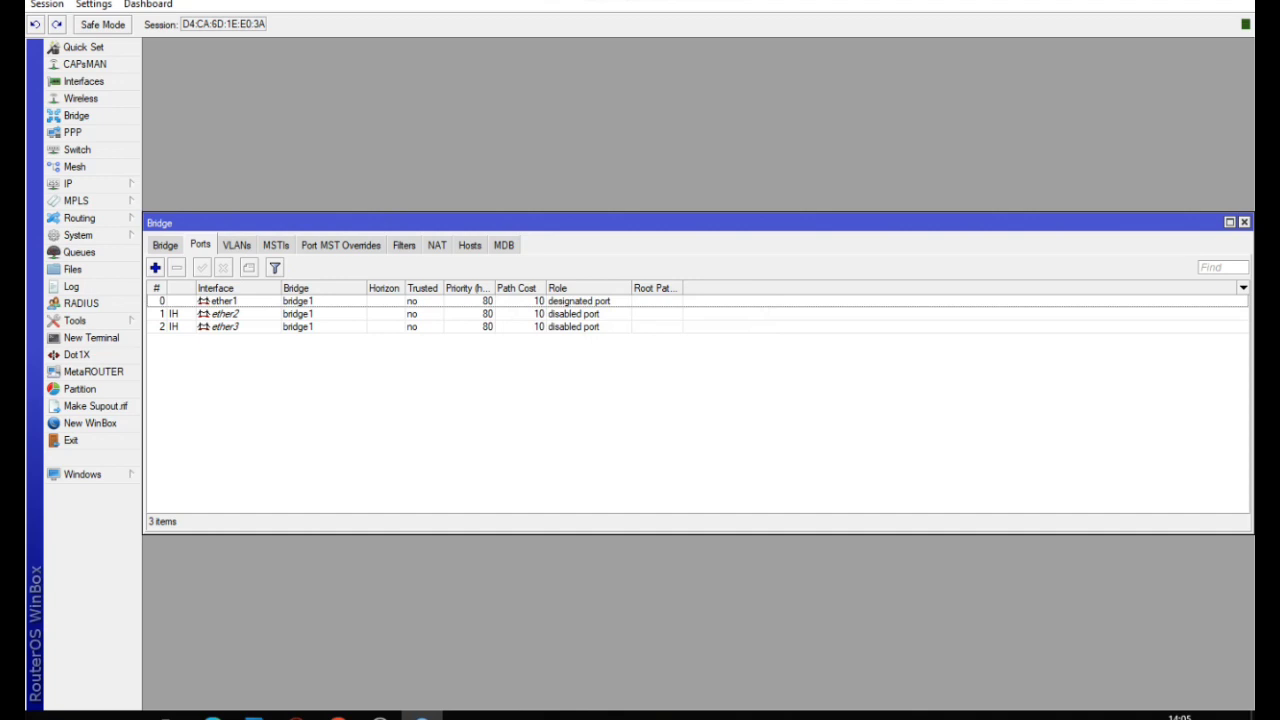
pyautogui.click(1244, 222)
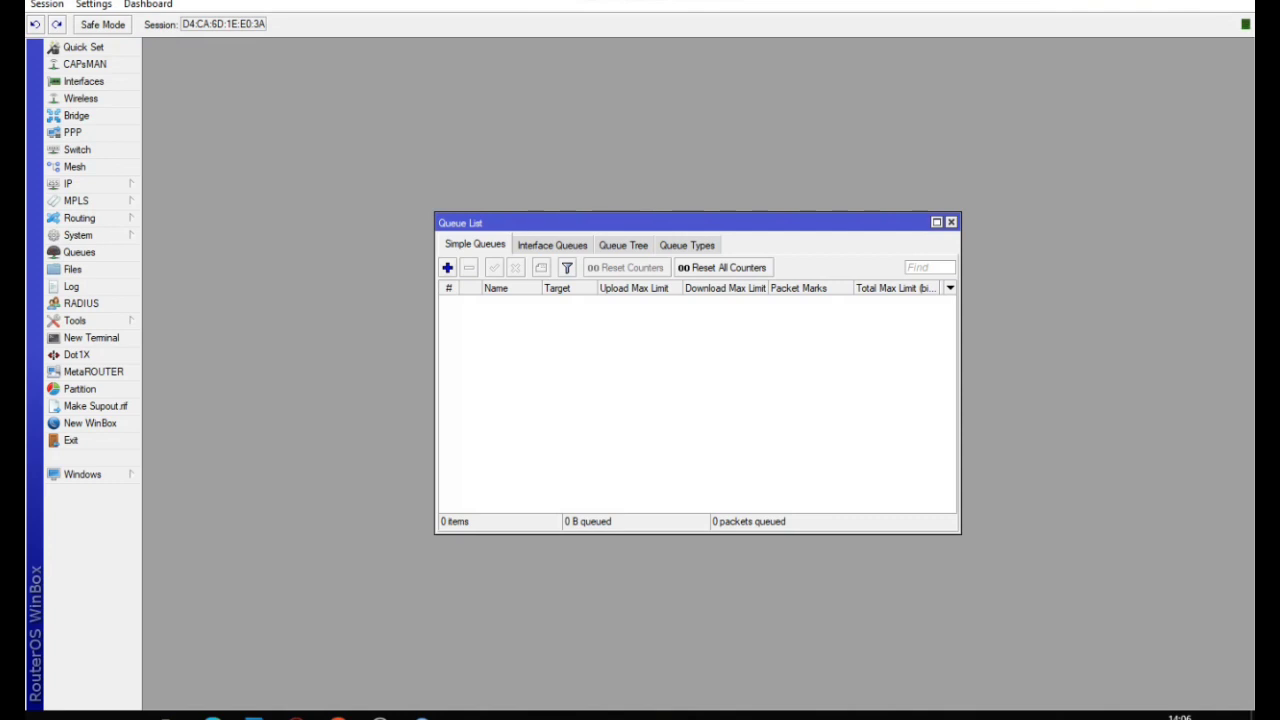
# Create a new bridge interface named bridge1 with its default settings.
pyautogui.click(951, 222)
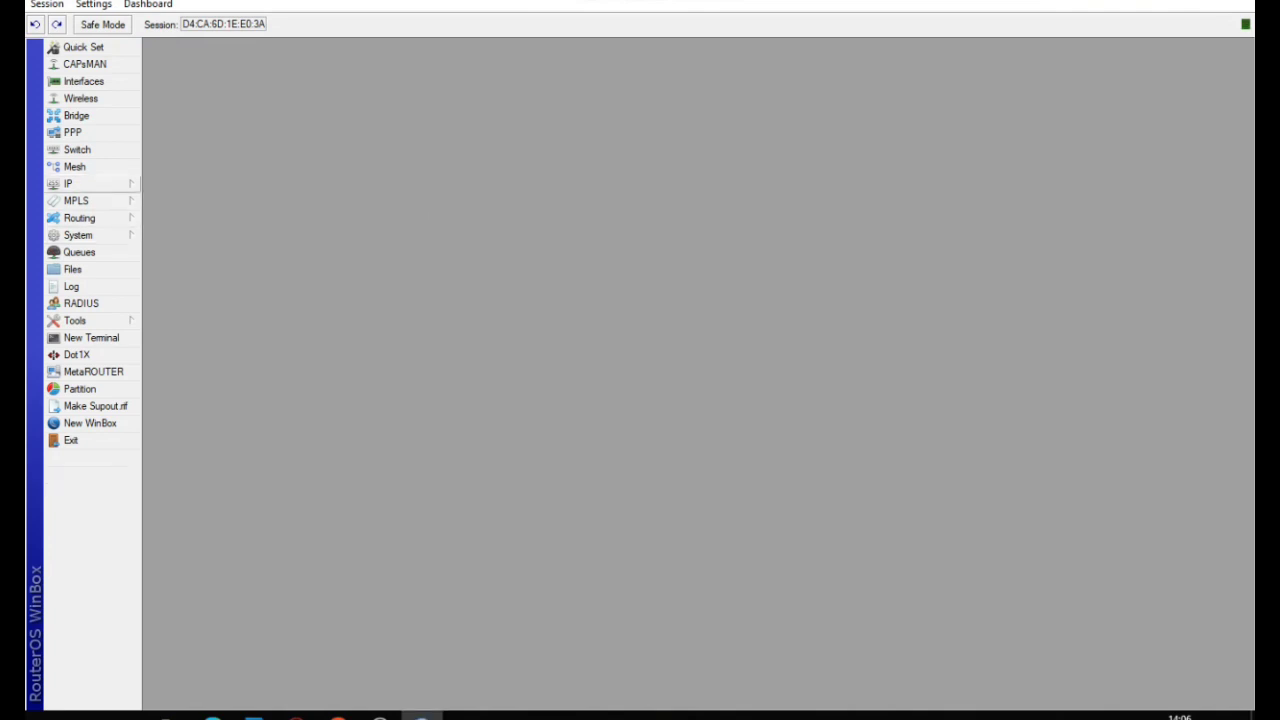
pyautogui.click(90, 184)
pyautogui.click(76, 115)
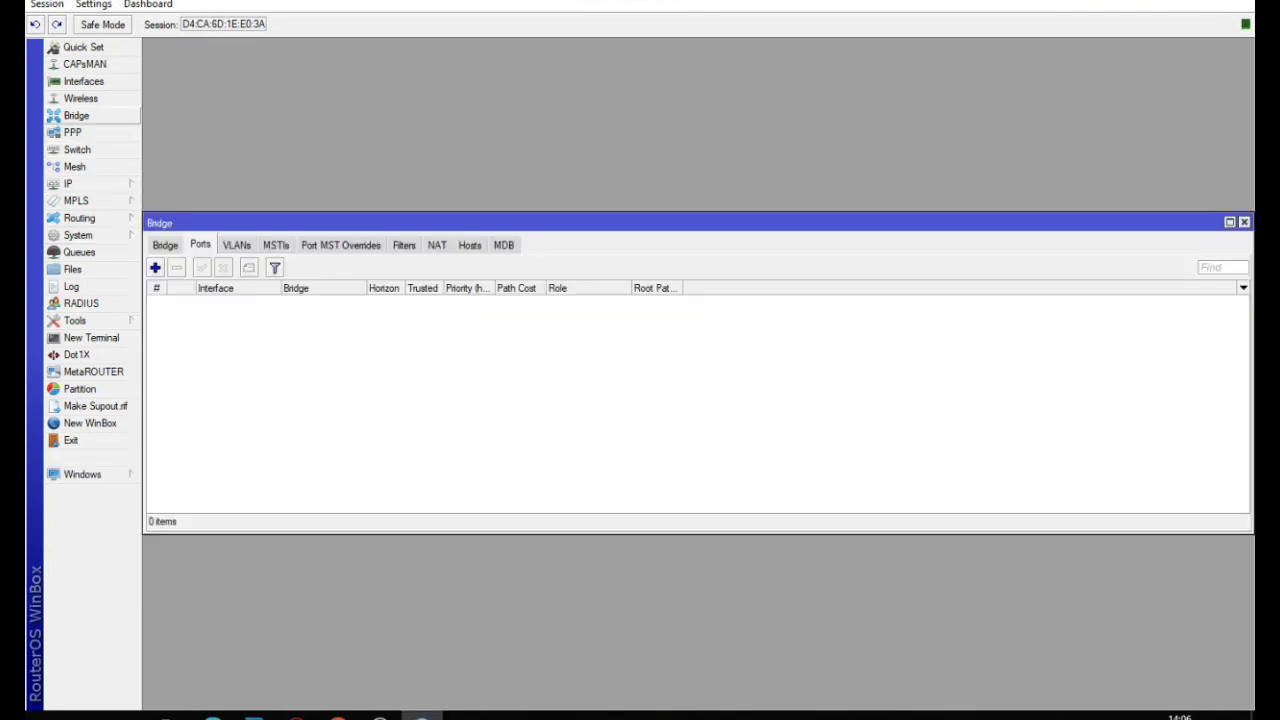
pyautogui.click(165, 245)
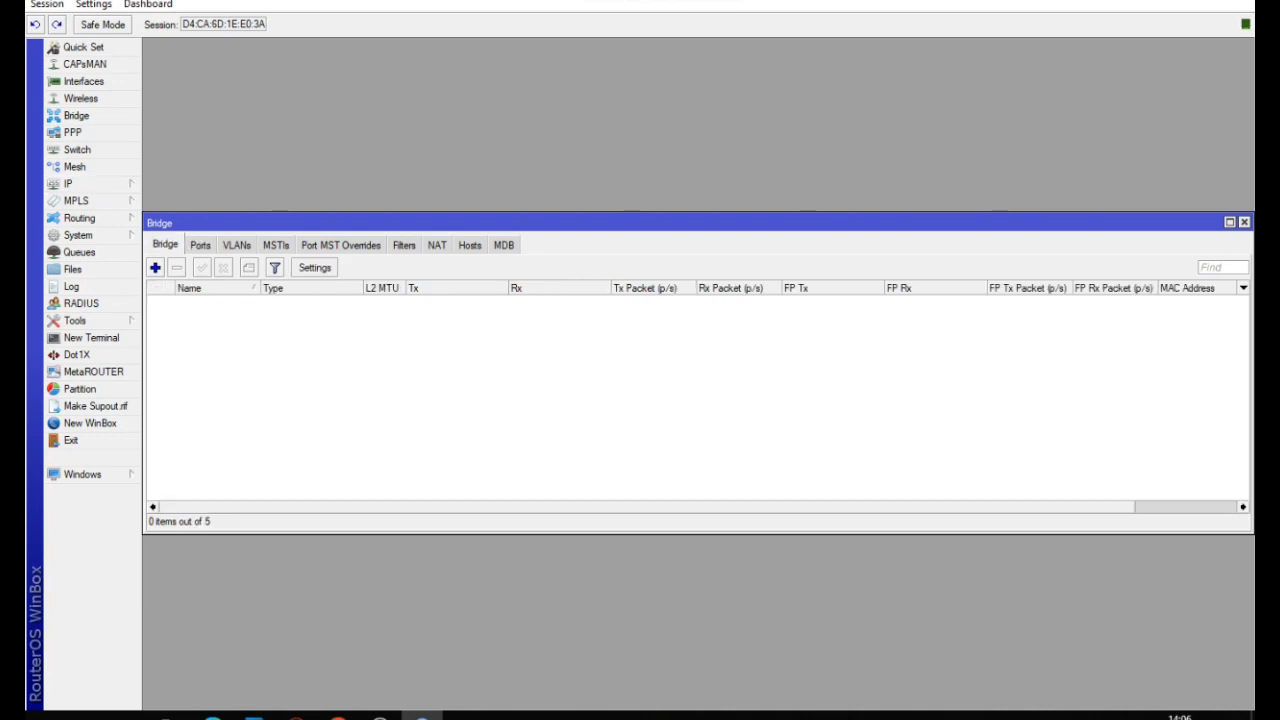
pyautogui.click(155, 267)
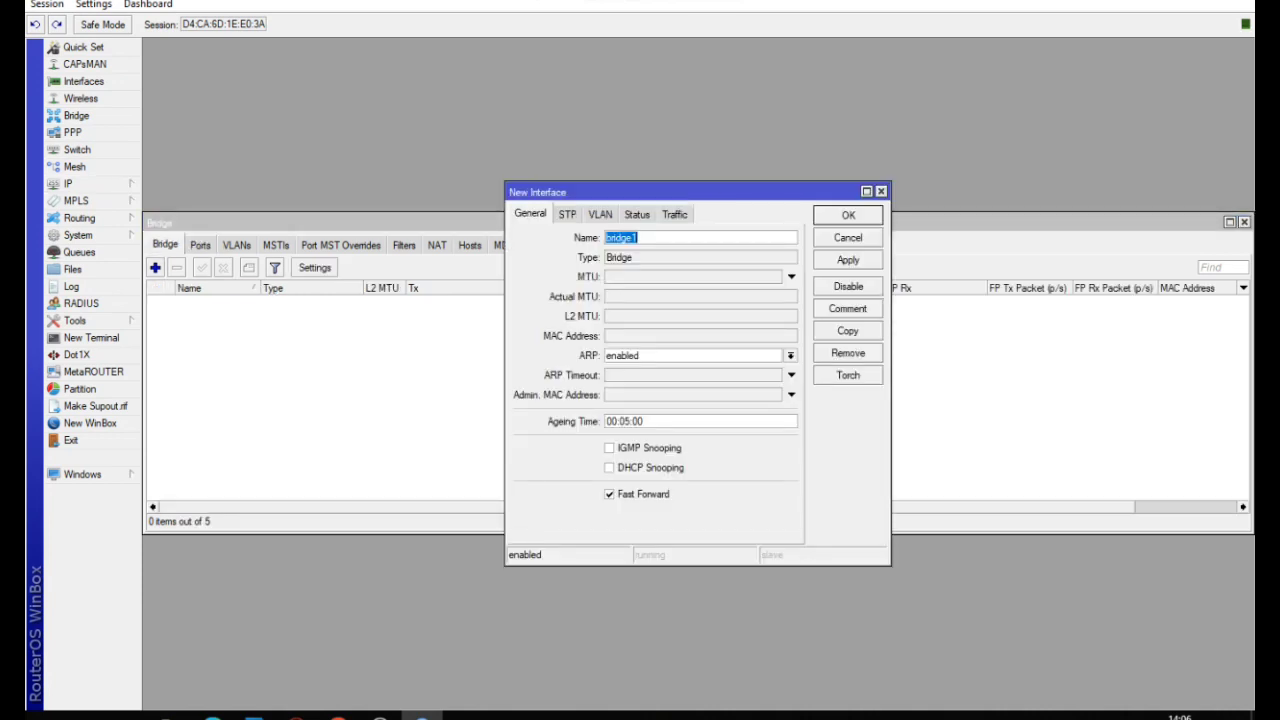
pyautogui.click(848, 260)
pyautogui.click(848, 215)
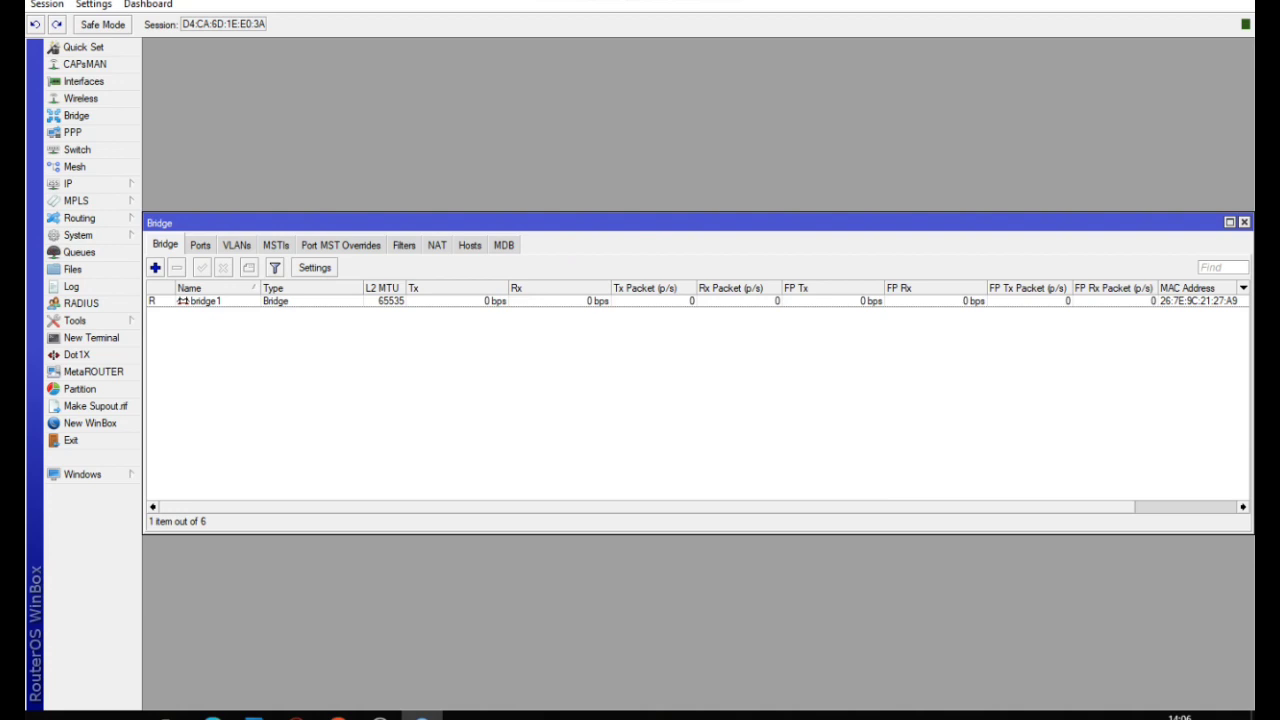
# Add ether1 as a port of bridge1.
pyautogui.click(200, 245)
pyautogui.click(155, 267)
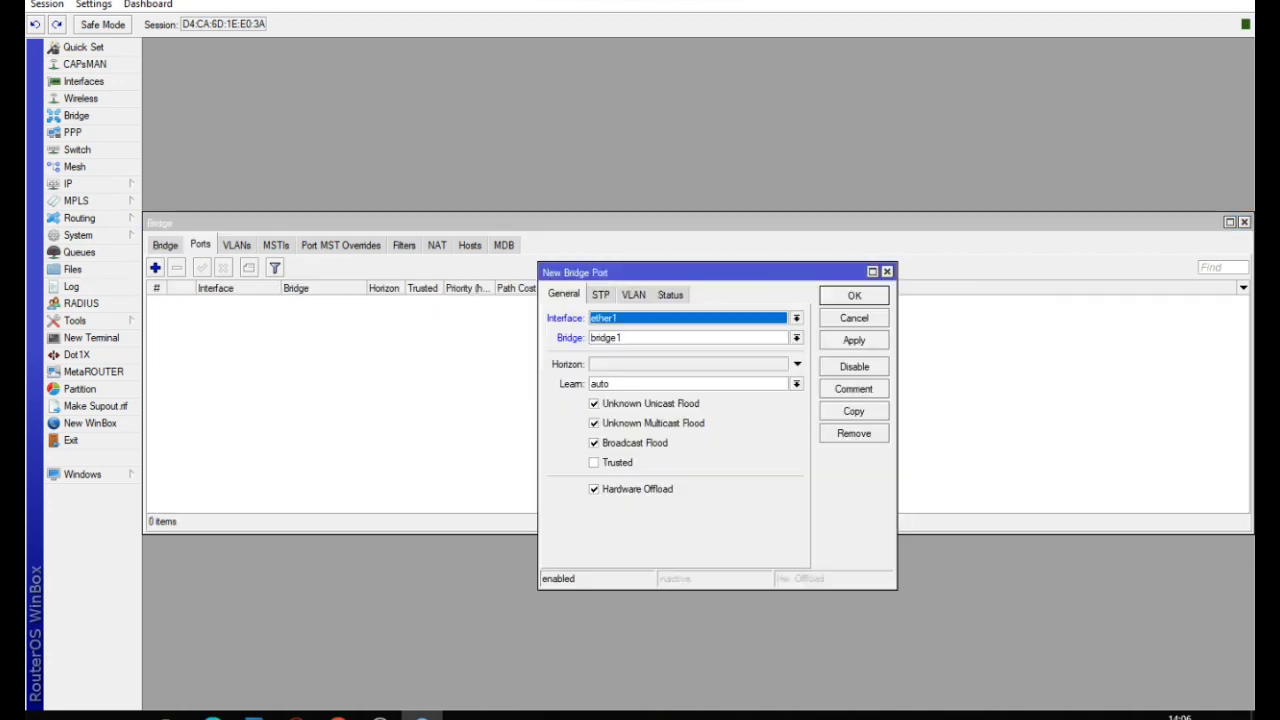
pyautogui.click(853, 340)
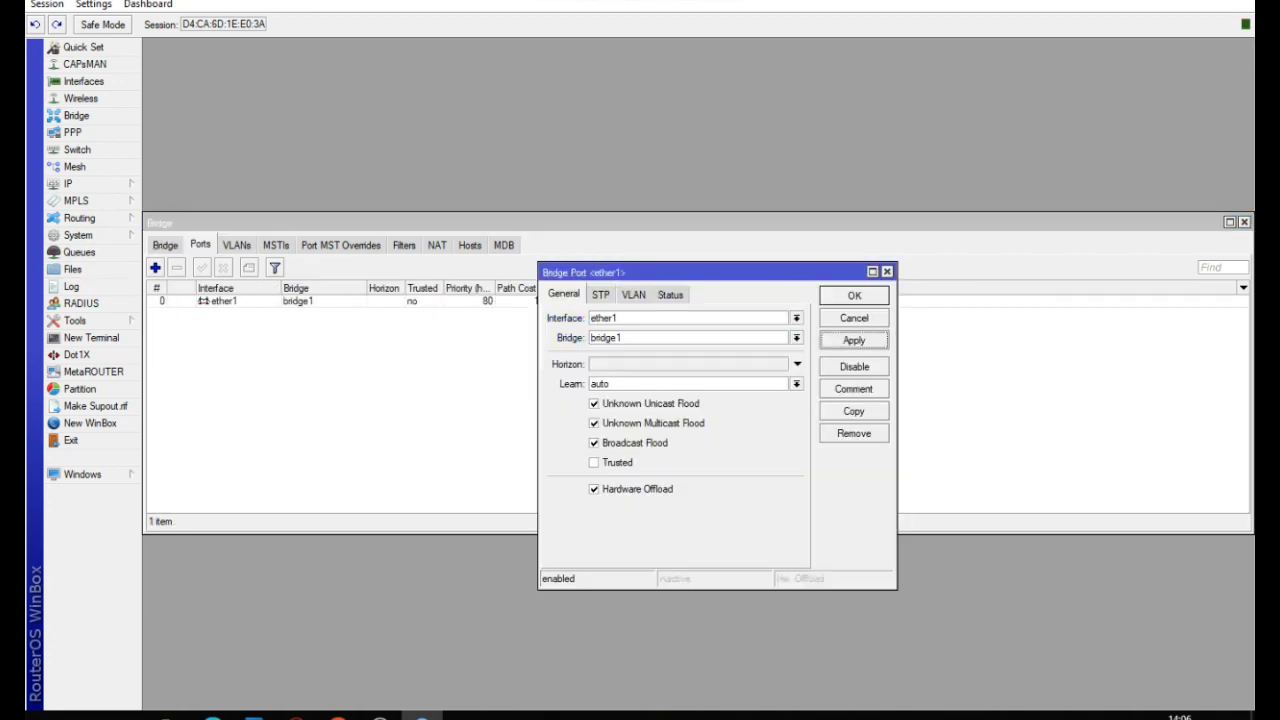
pyautogui.click(854, 295)
# Add ether2 as a port of bridge1.
pyautogui.click(155, 267)
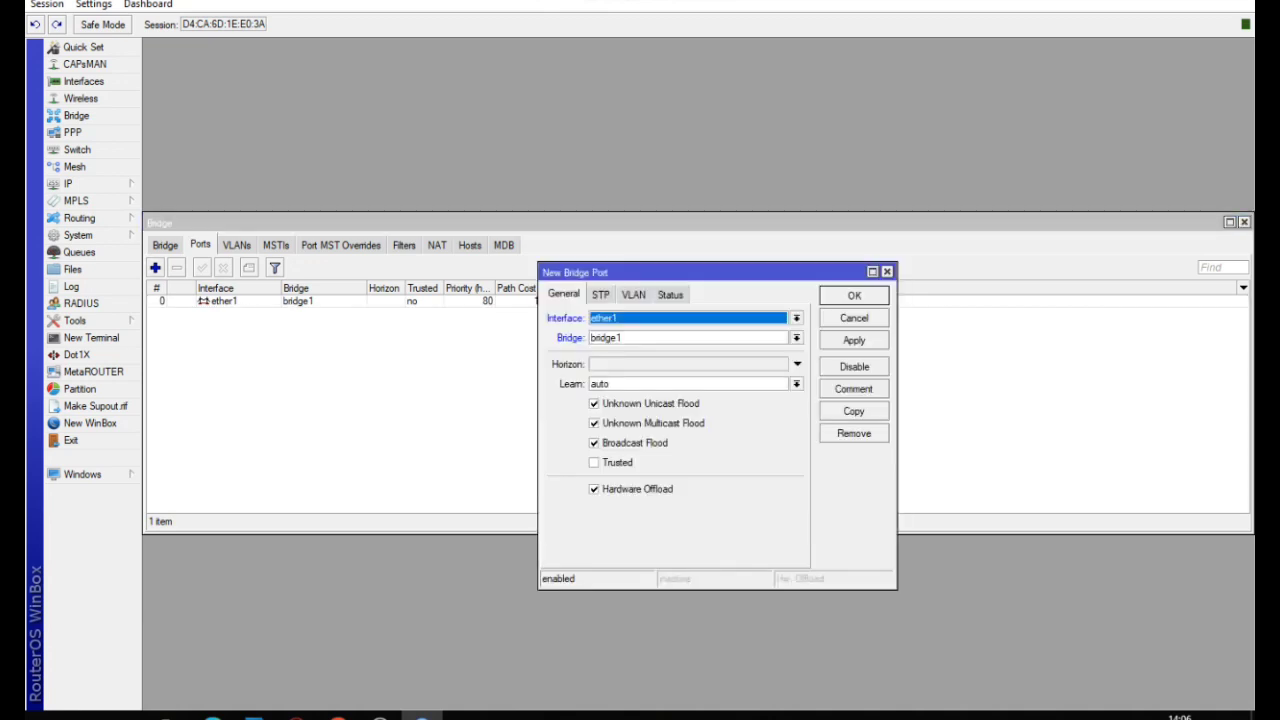
pyautogui.click(797, 318)
pyautogui.click(700, 366)
pyautogui.click(796, 318)
pyautogui.click(688, 366)
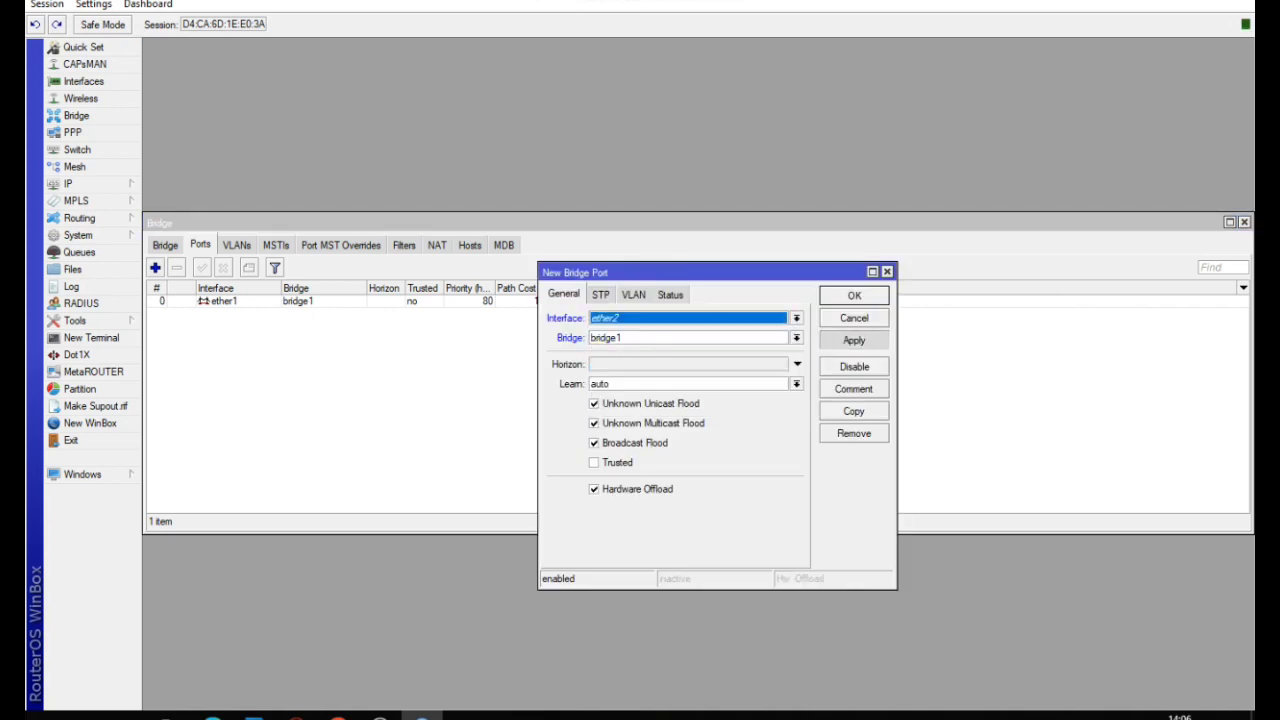
pyautogui.click(854, 340)
pyautogui.click(854, 295)
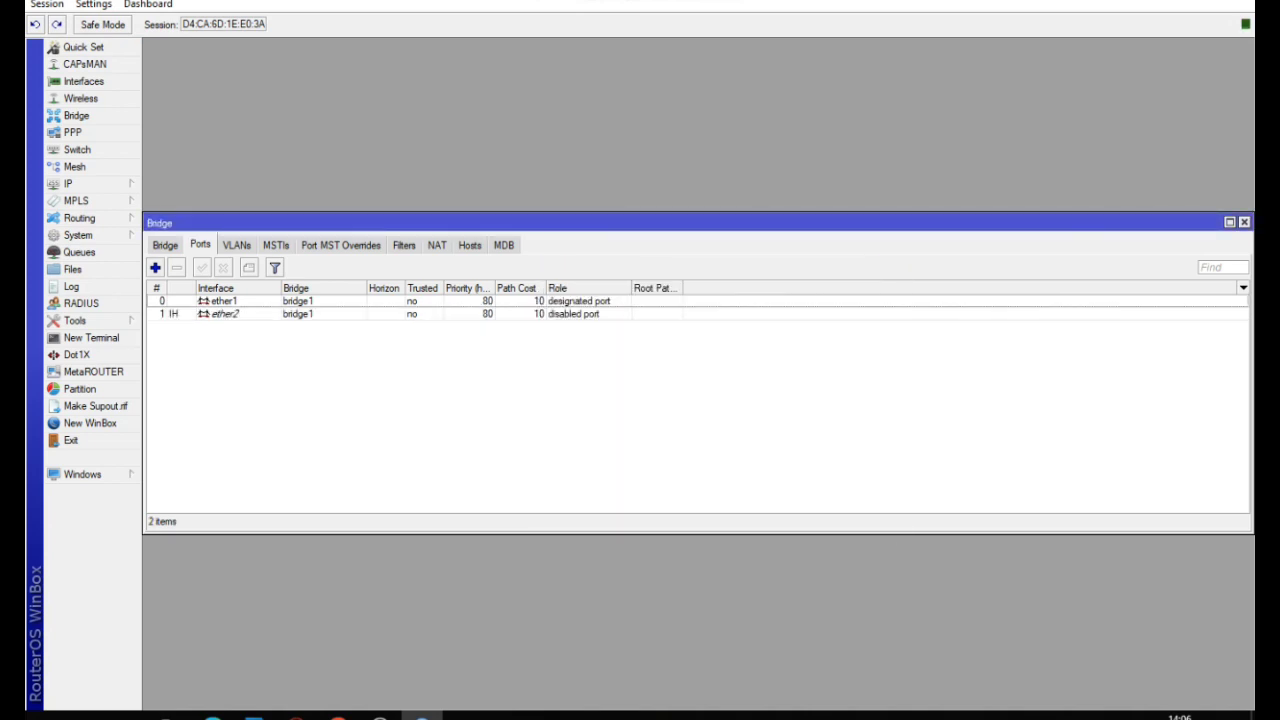
# Add ether3 as a port of bridge1.
pyautogui.click(155, 268)
pyautogui.click(796, 318)
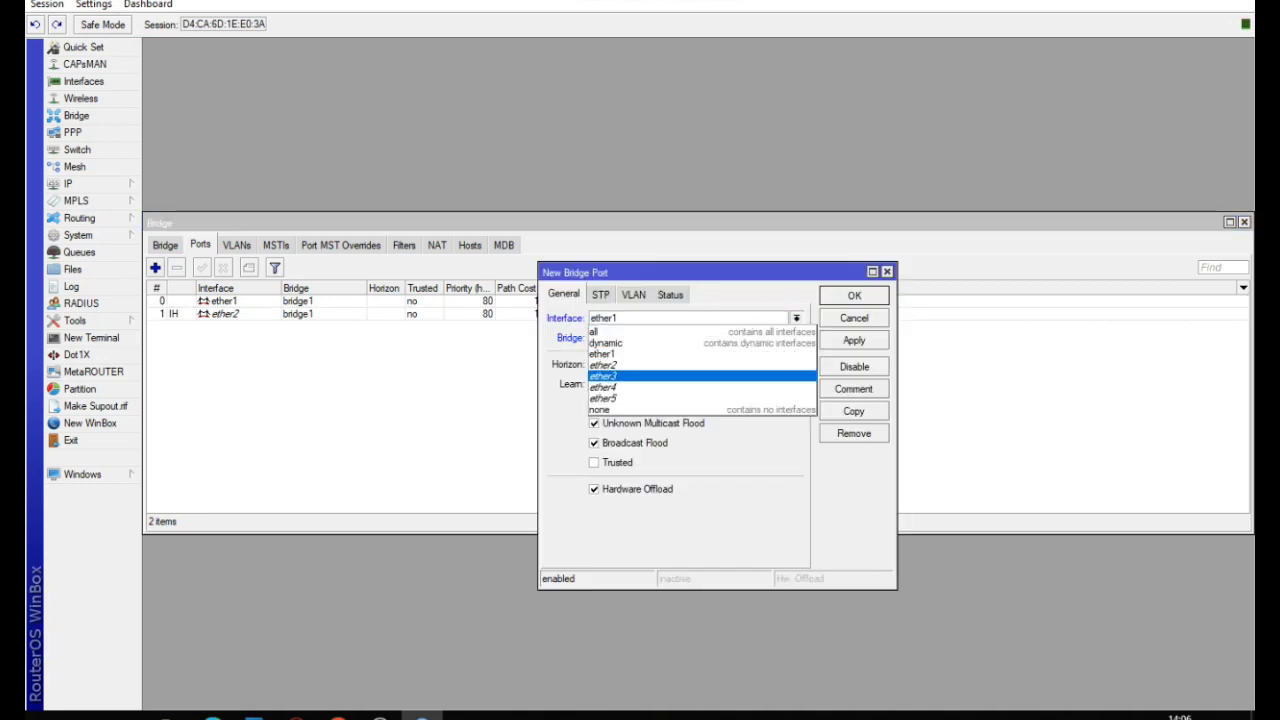
pyautogui.click(688, 378)
pyautogui.click(854, 340)
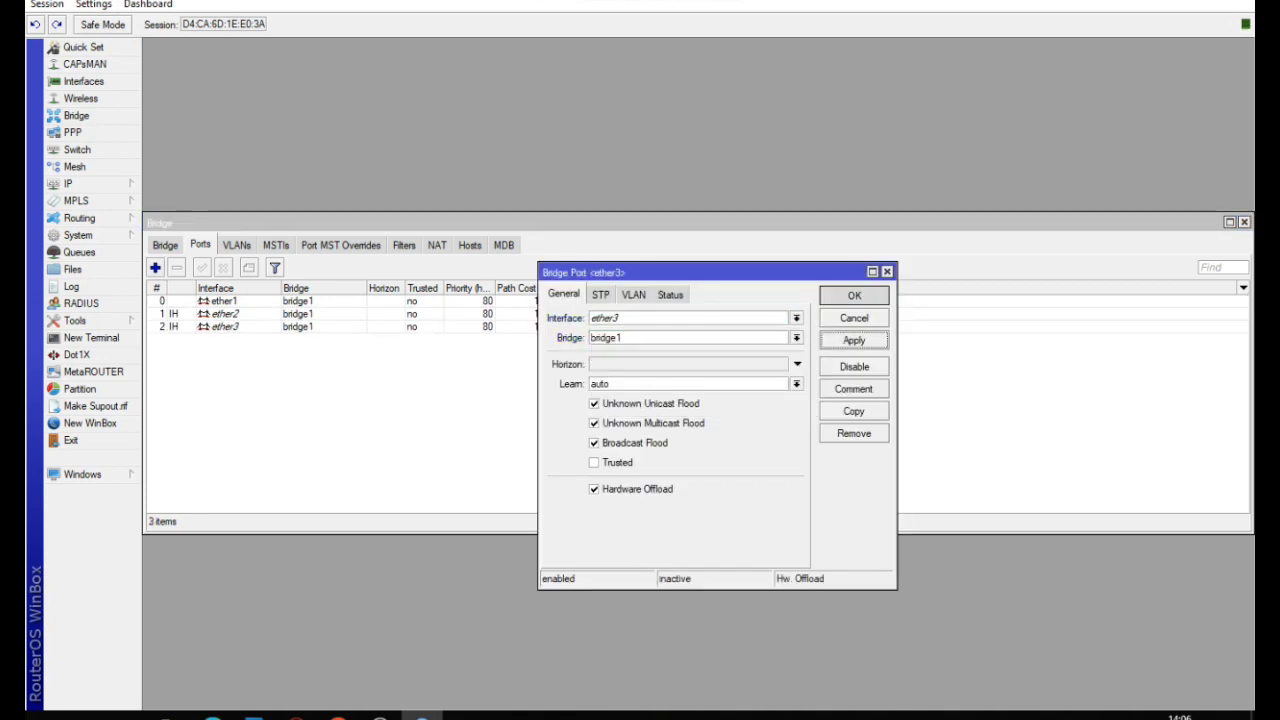
pyautogui.click(854, 295)
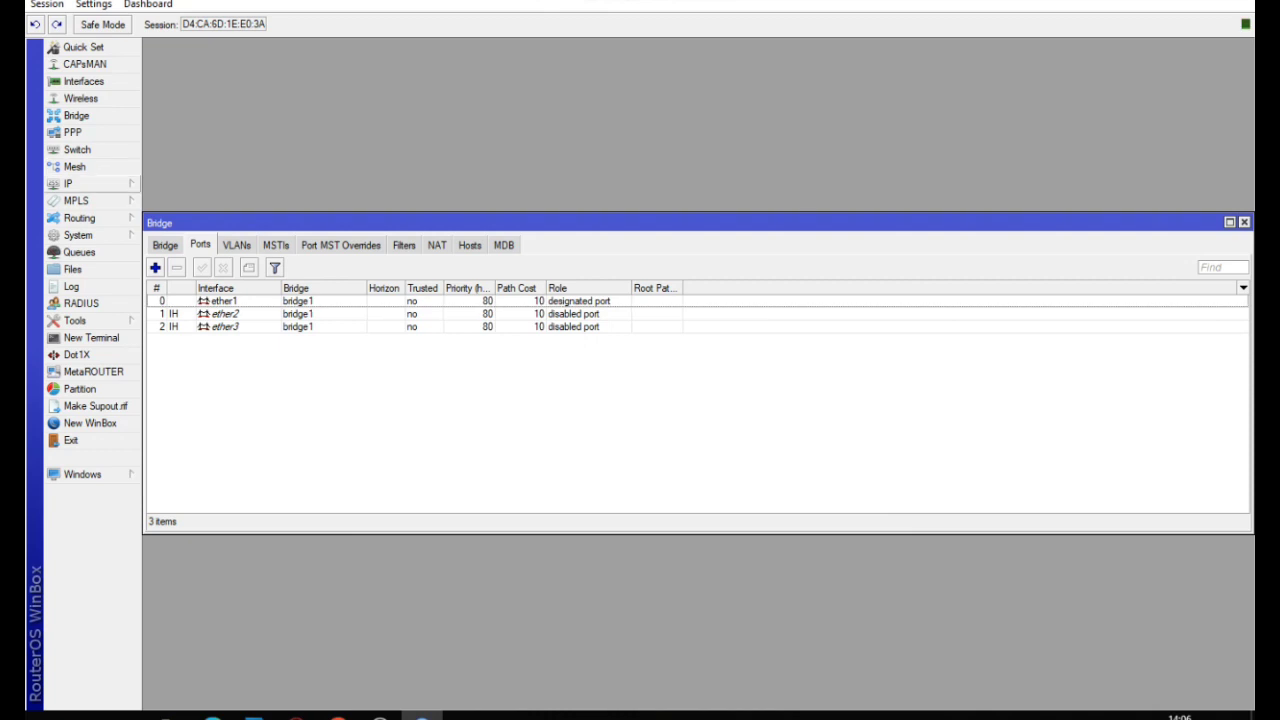
# Add a switch VLAN on switch1 with VLAN ID 1 and the ports switch1 cpu and ether2.
pyautogui.click(77, 149)
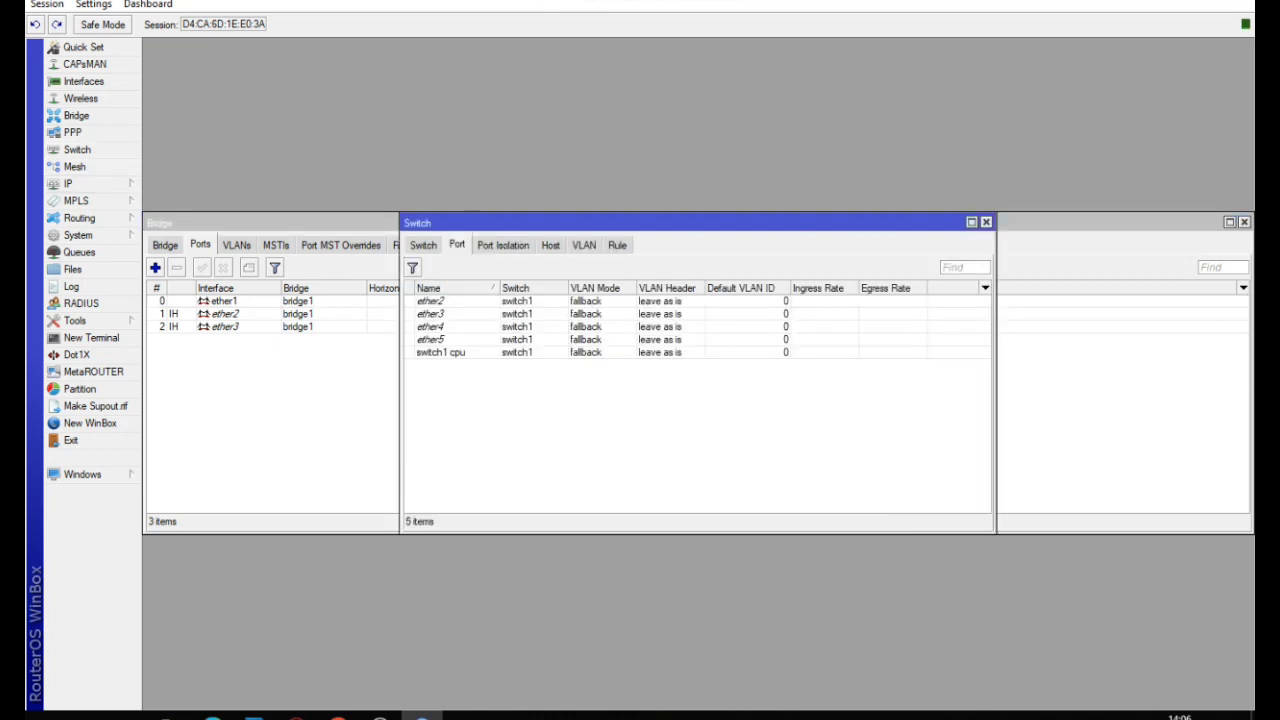
pyautogui.click(584, 245)
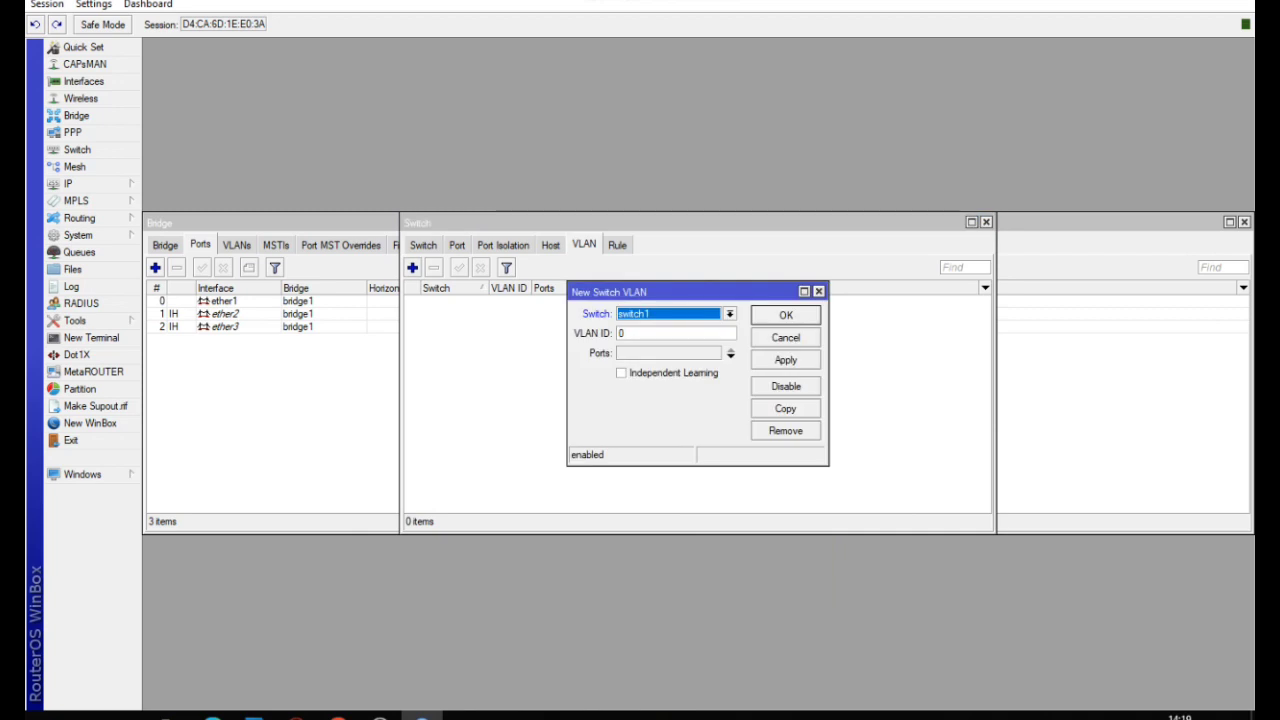
pyautogui.click(730, 314)
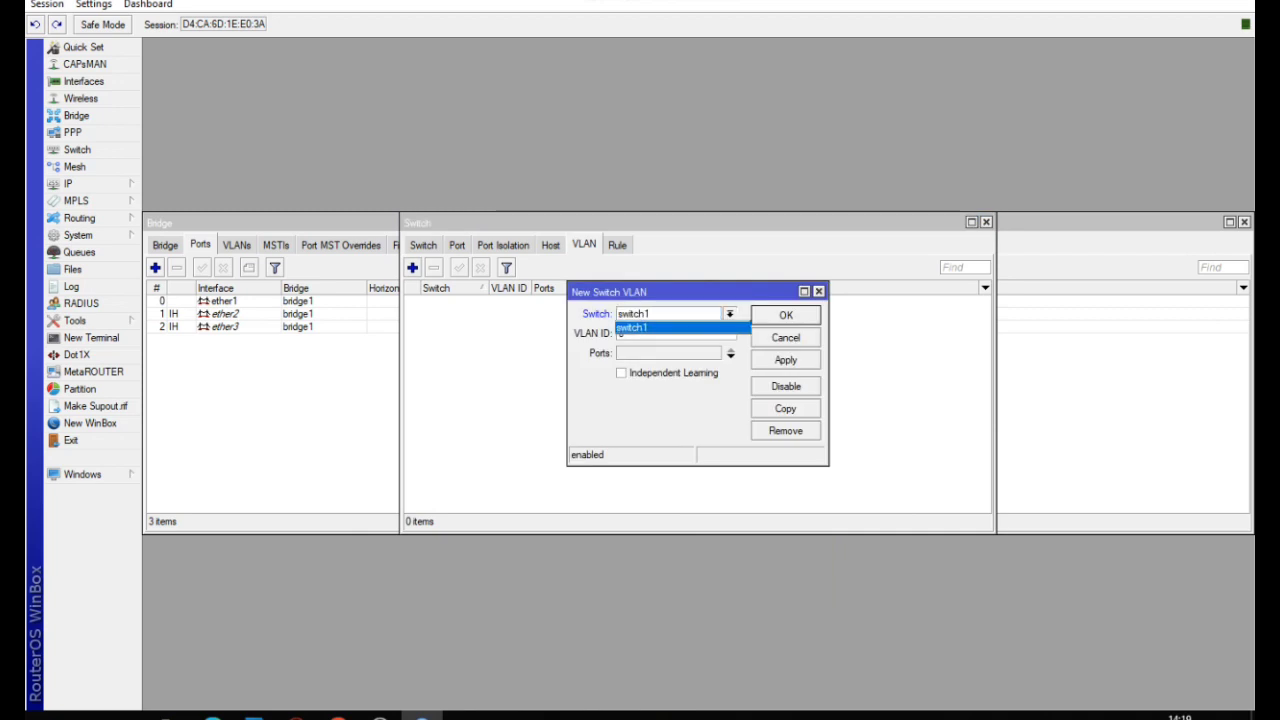
pyautogui.press('Return')
pyautogui.press('Tab')
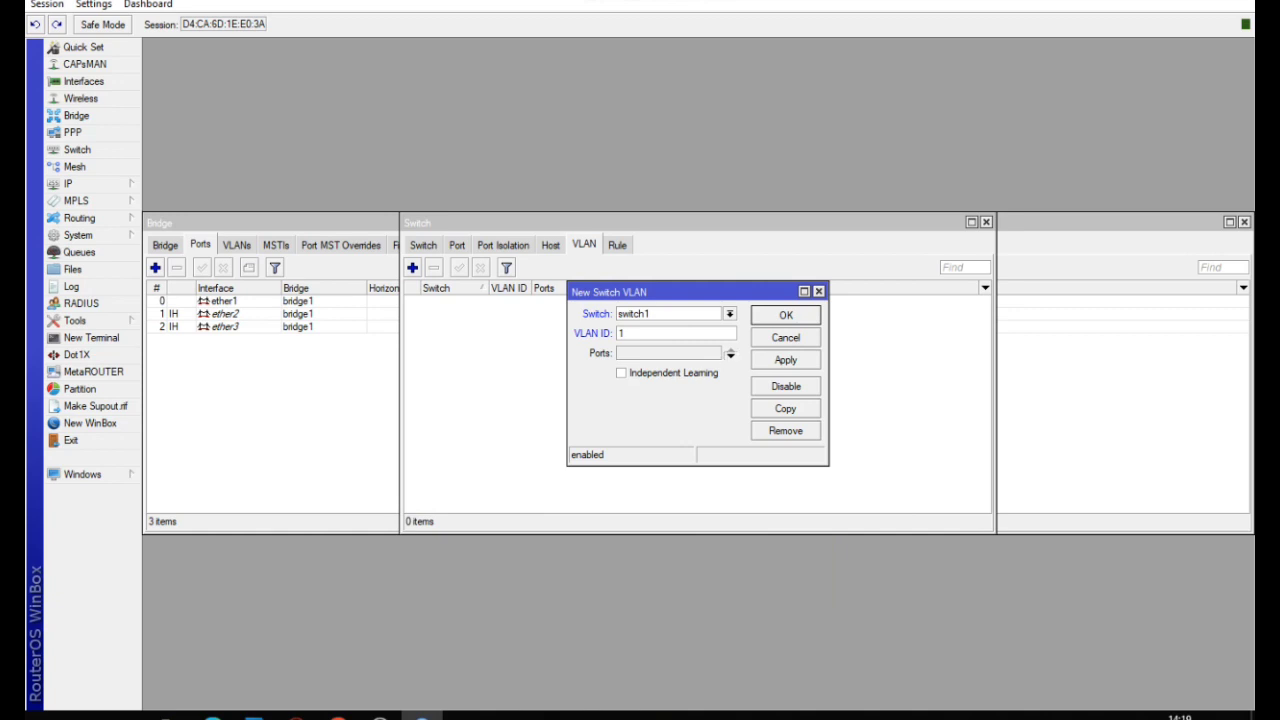
pyautogui.click(730, 353)
pyautogui.click(730, 353)
pyautogui.click(715, 353)
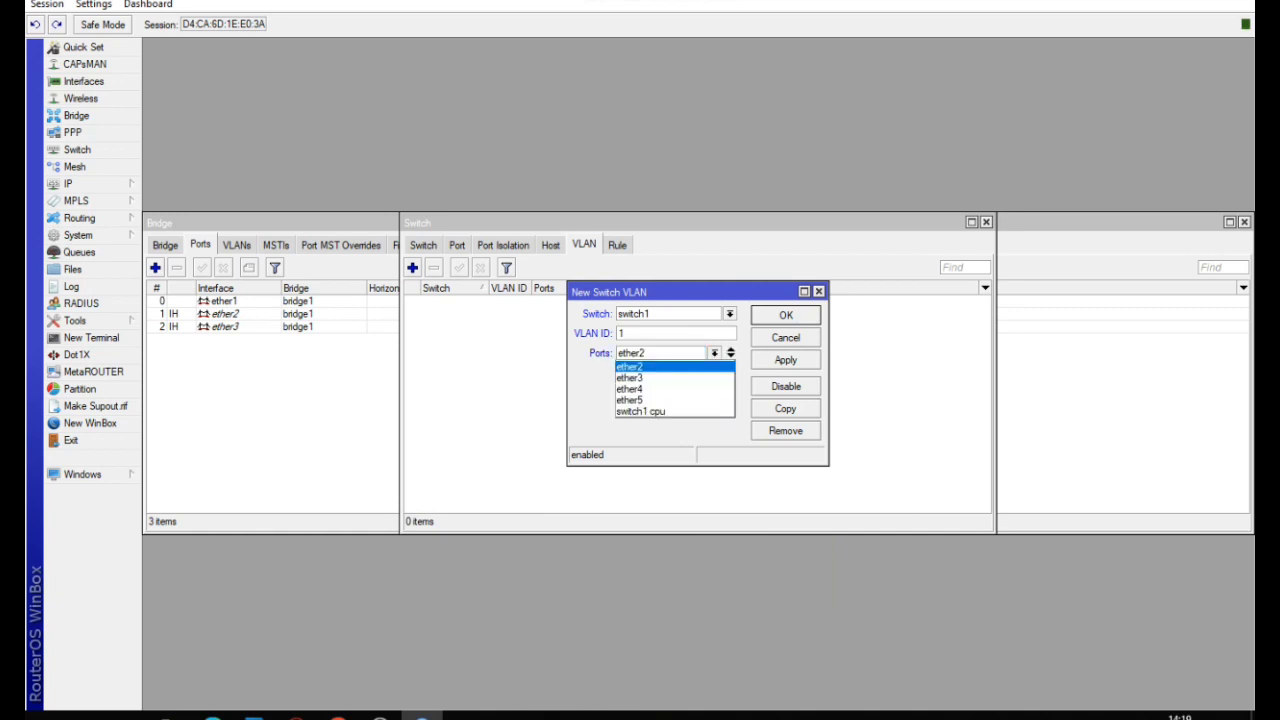
pyautogui.click(645, 411)
pyautogui.click(786, 360)
pyautogui.click(786, 315)
# Add a switch VLAN on switch1 with VLAN ID 2 and the ports switch1 cpu and ether3.
pyautogui.click(412, 268)
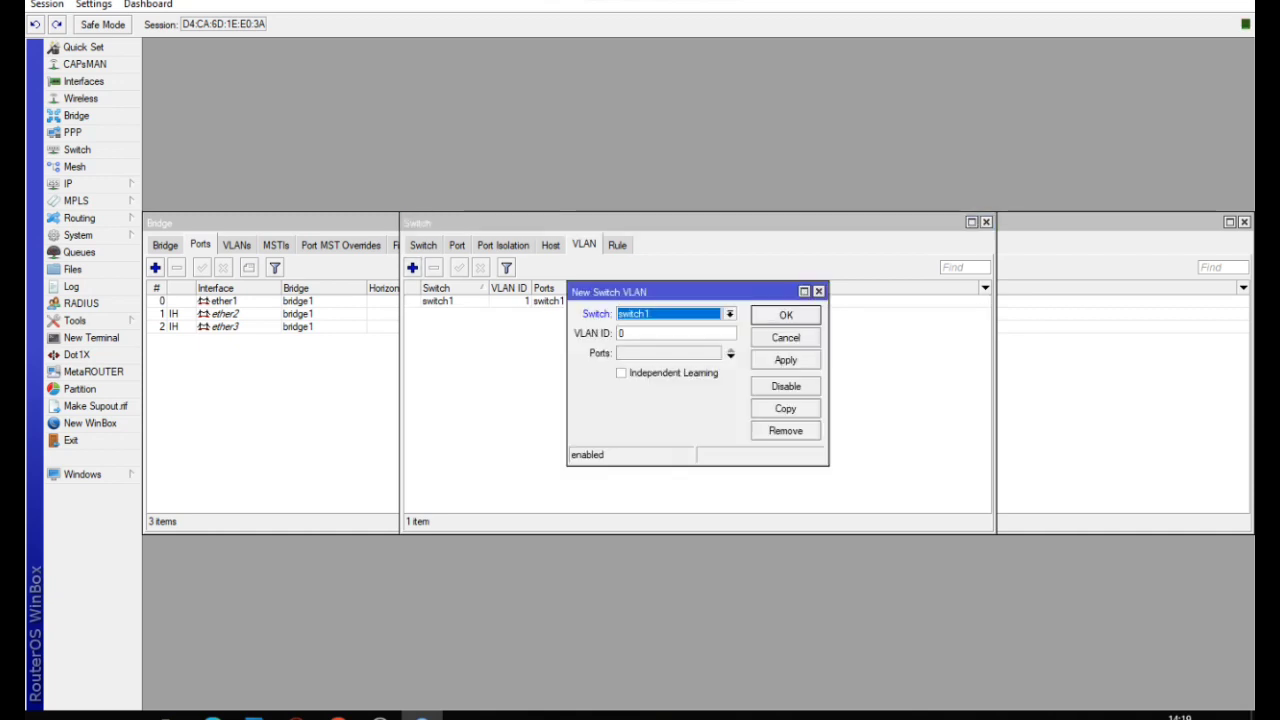
pyautogui.press('Tab')
pyautogui.click(731, 356)
pyautogui.click(731, 356)
pyautogui.click(731, 356)
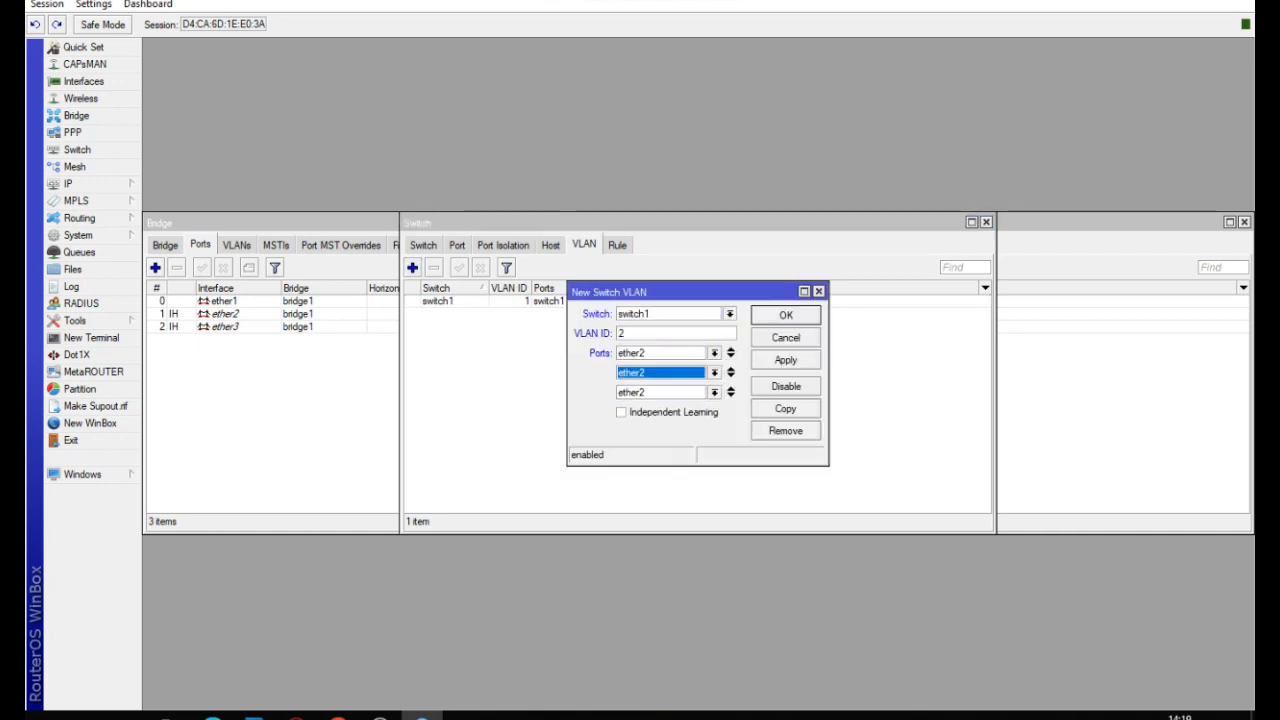
pyautogui.click(714, 353)
pyautogui.click(640, 411)
pyautogui.click(714, 372)
pyautogui.click(629, 397)
pyautogui.click(786, 360)
pyautogui.click(786, 315)
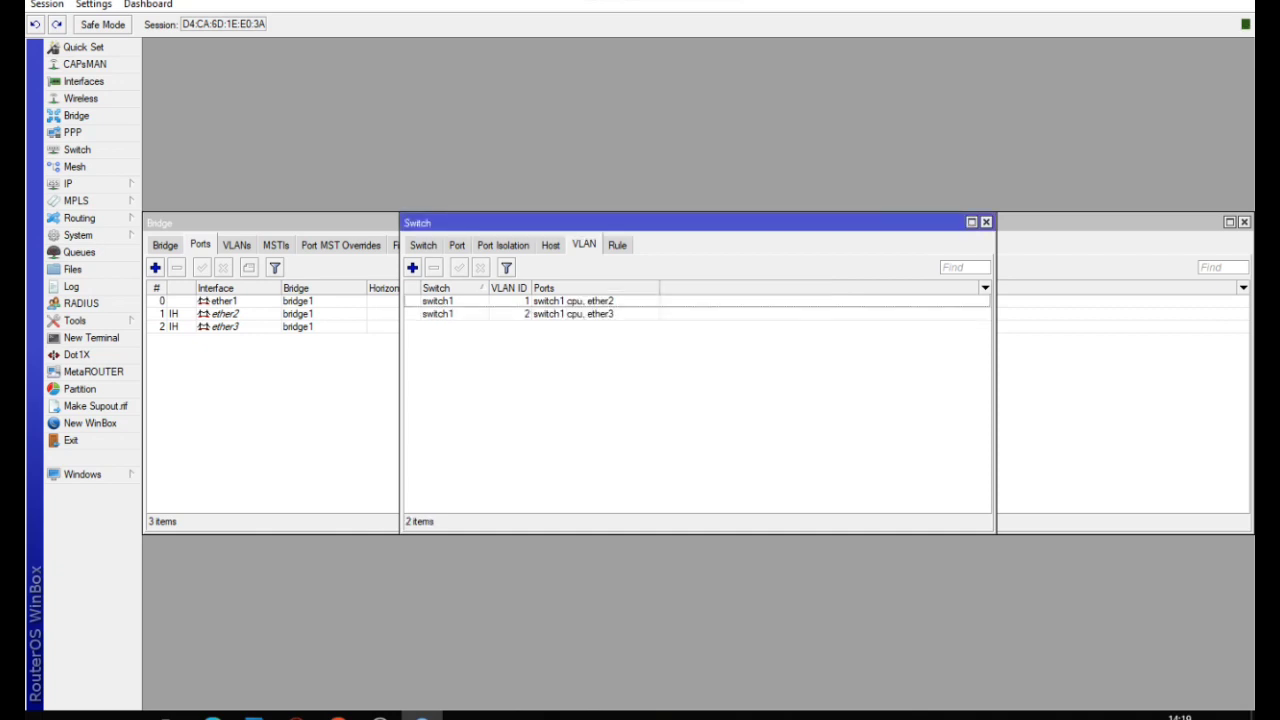
# Set the switch1 cpu port's VLAN Mode to secure and its VLAN Header to add if missing.
pyautogui.click(457, 245)
pyautogui.doubleClick(441, 353)
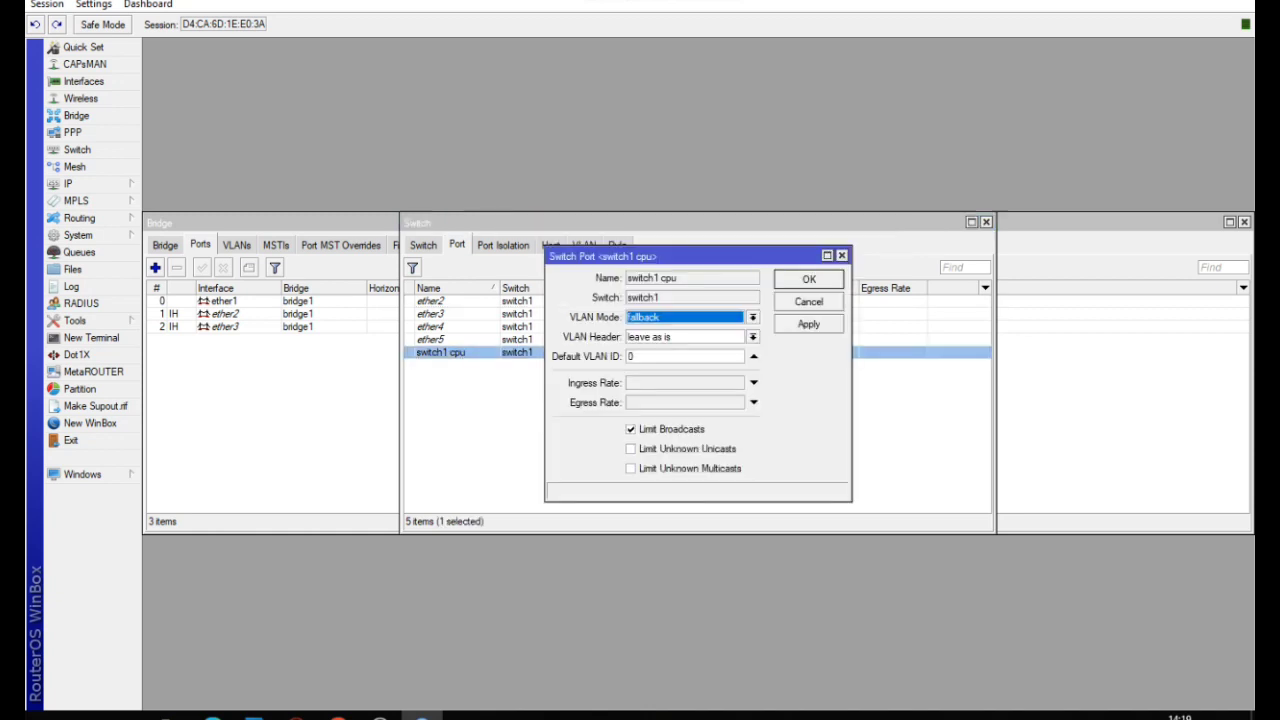
pyautogui.click(753, 317)
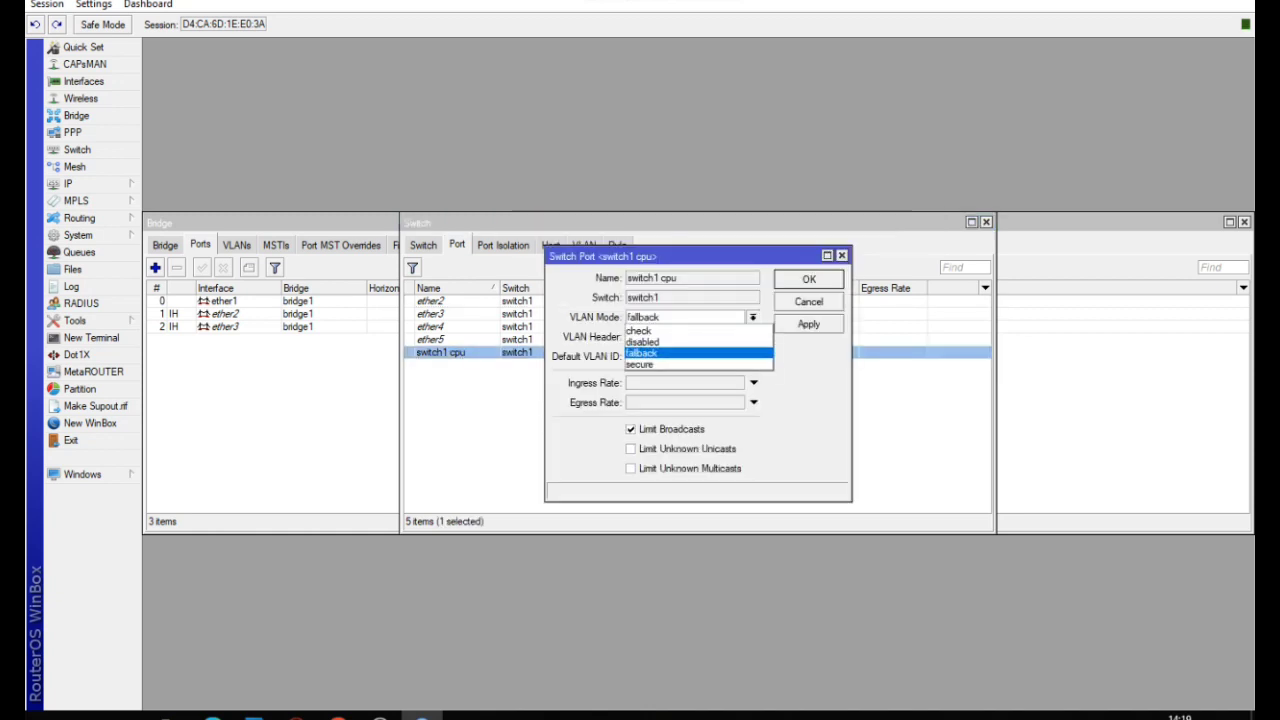
pyautogui.click(645, 365)
pyautogui.click(753, 337)
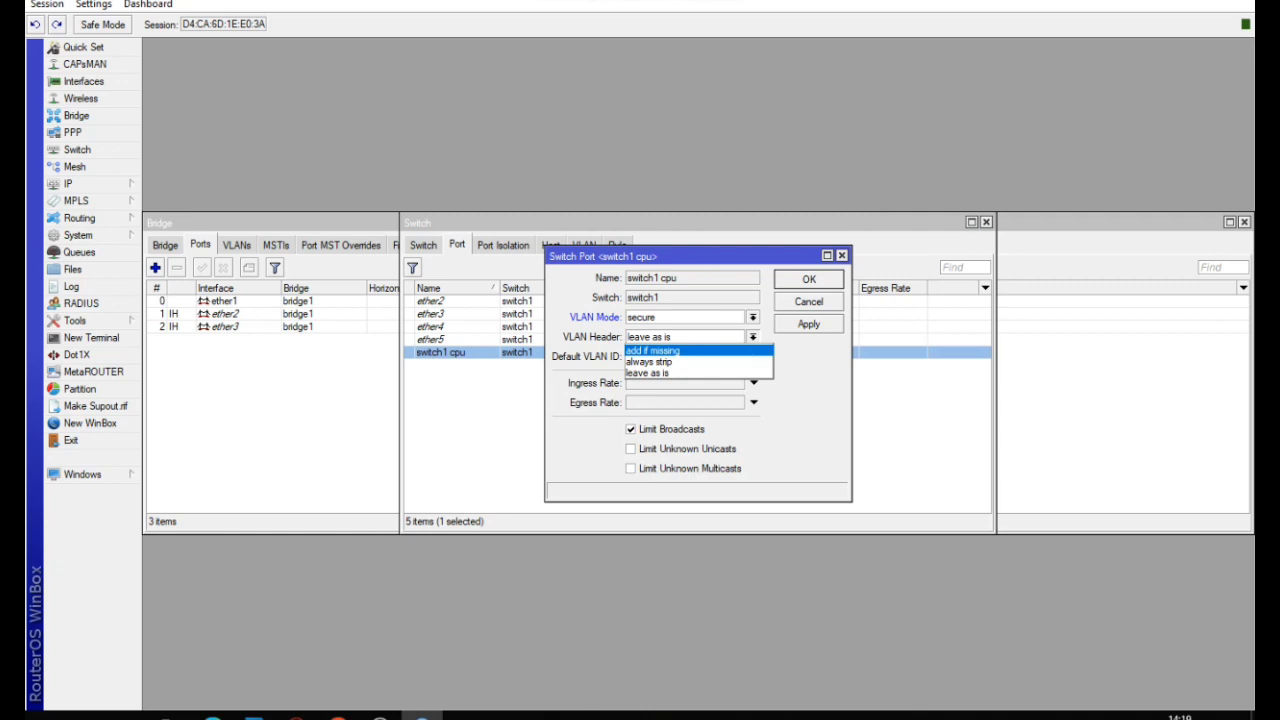
pyautogui.click(660, 351)
pyautogui.click(809, 324)
pyautogui.click(809, 280)
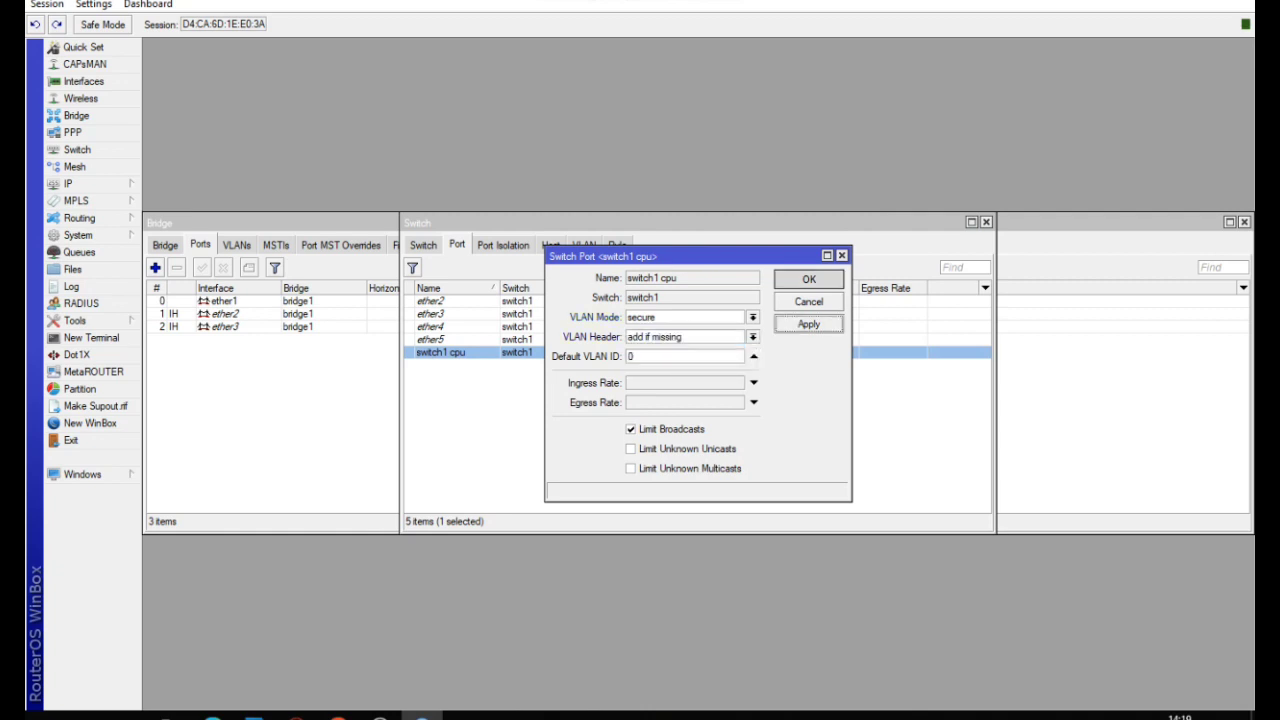
# Set switch port ether2's VLAN Mode to secure, VLAN Header to always strip and Default VLAN ID to 1.
pyautogui.click(431, 301)
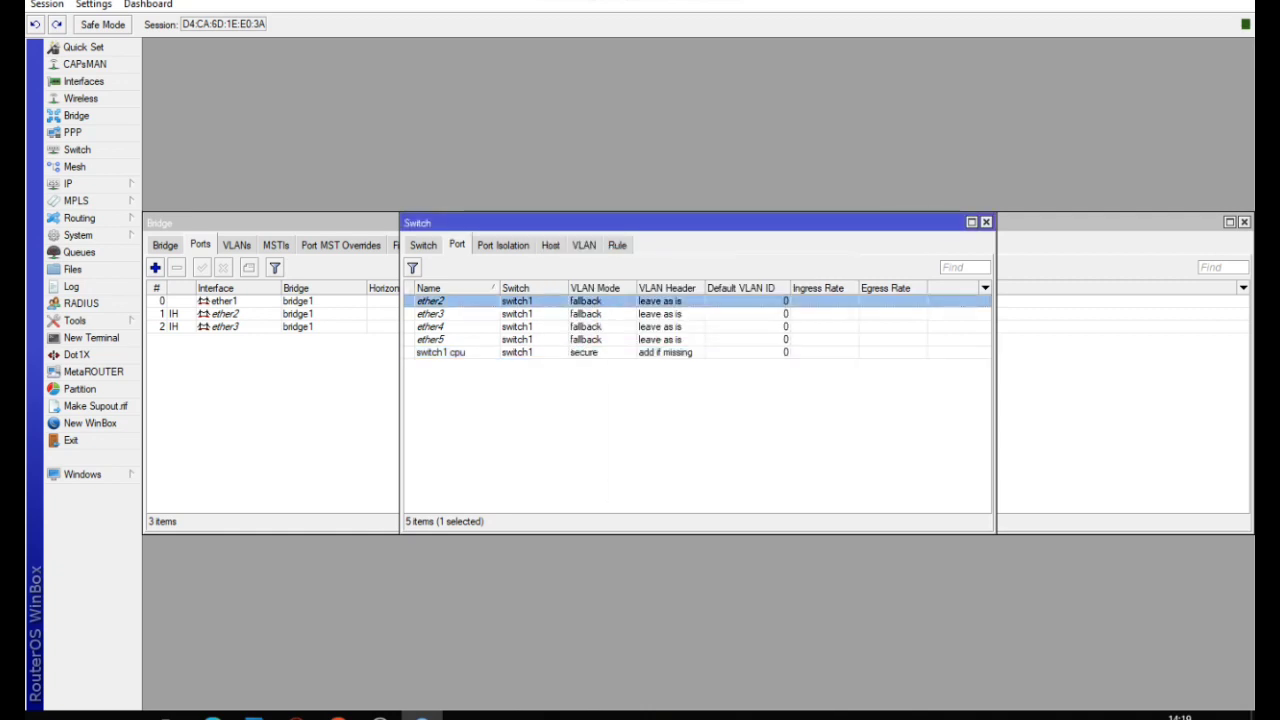
pyautogui.doubleClick(431, 301)
pyautogui.click(753, 317)
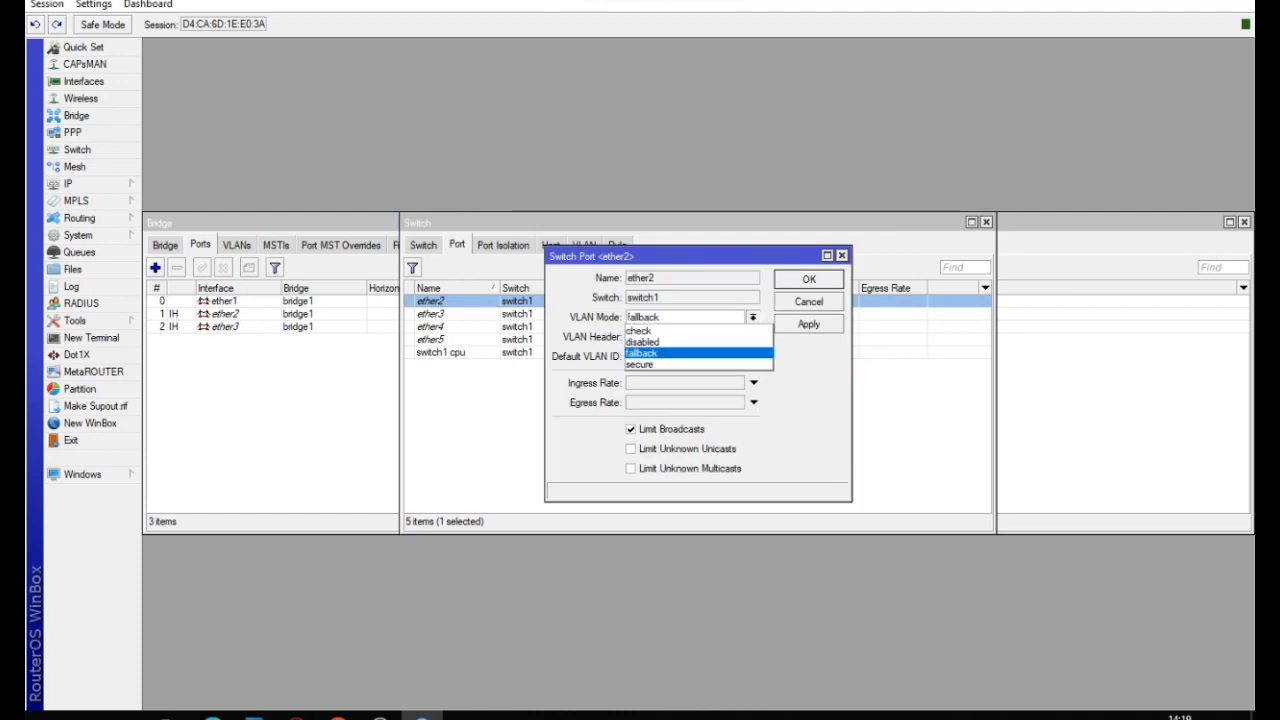
pyautogui.click(660, 364)
pyautogui.click(753, 337)
pyautogui.click(660, 362)
pyautogui.doubleClick(640, 357)
pyautogui.write('1')
pyautogui.click(808, 279)
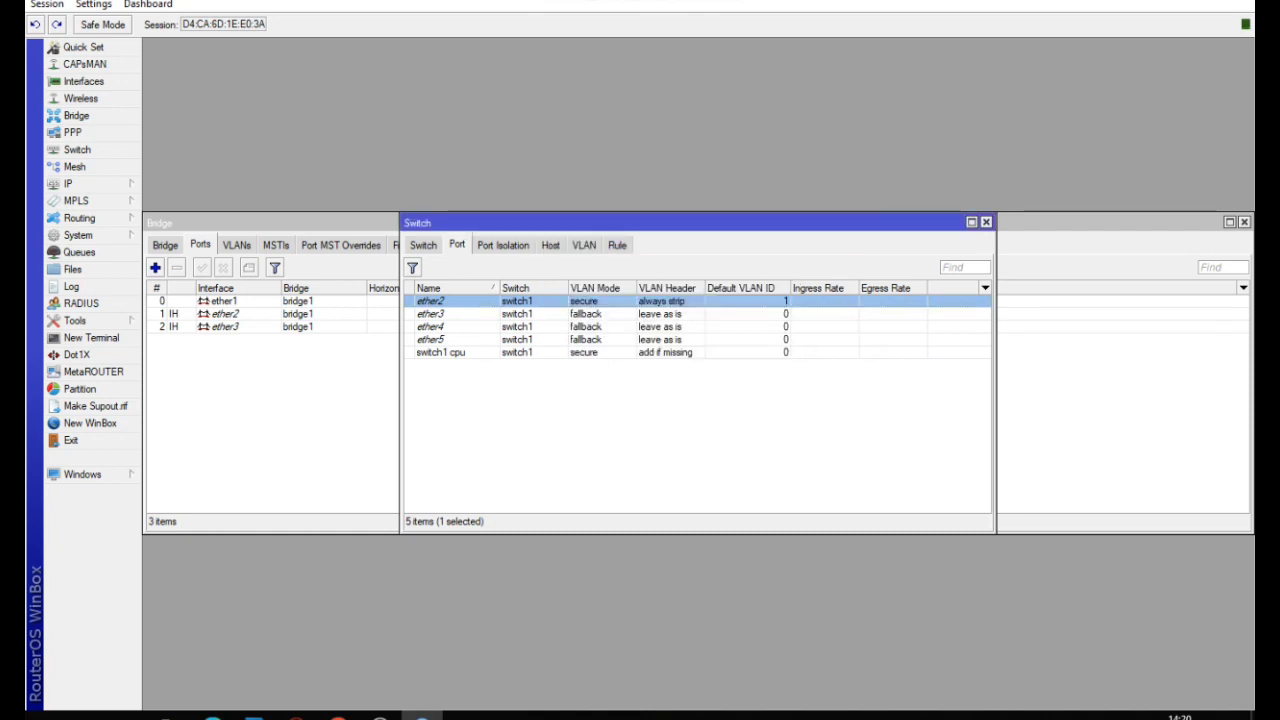
# Set switch port ether3's VLAN Mode to secure and VLAN Header to always strip, and fill in its Default VLAN ID.
pyautogui.doubleClick(431, 314)
pyautogui.click(753, 317)
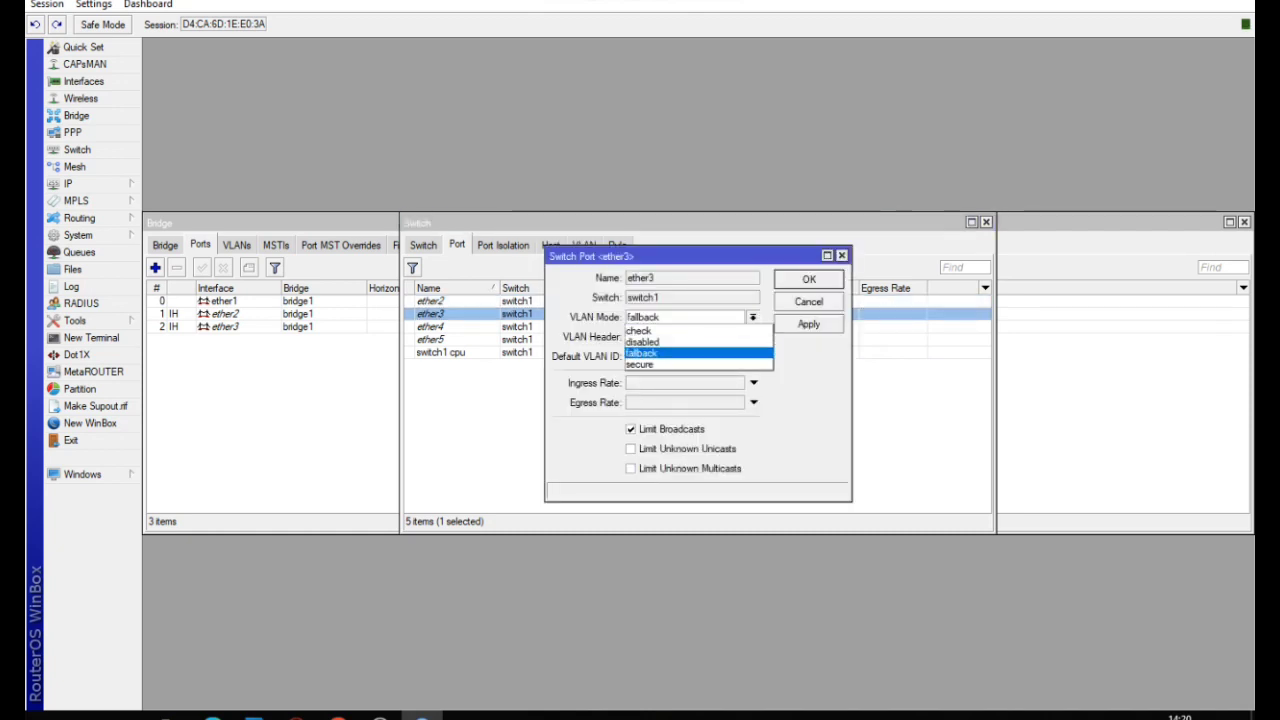
pyautogui.click(640, 364)
pyautogui.click(753, 337)
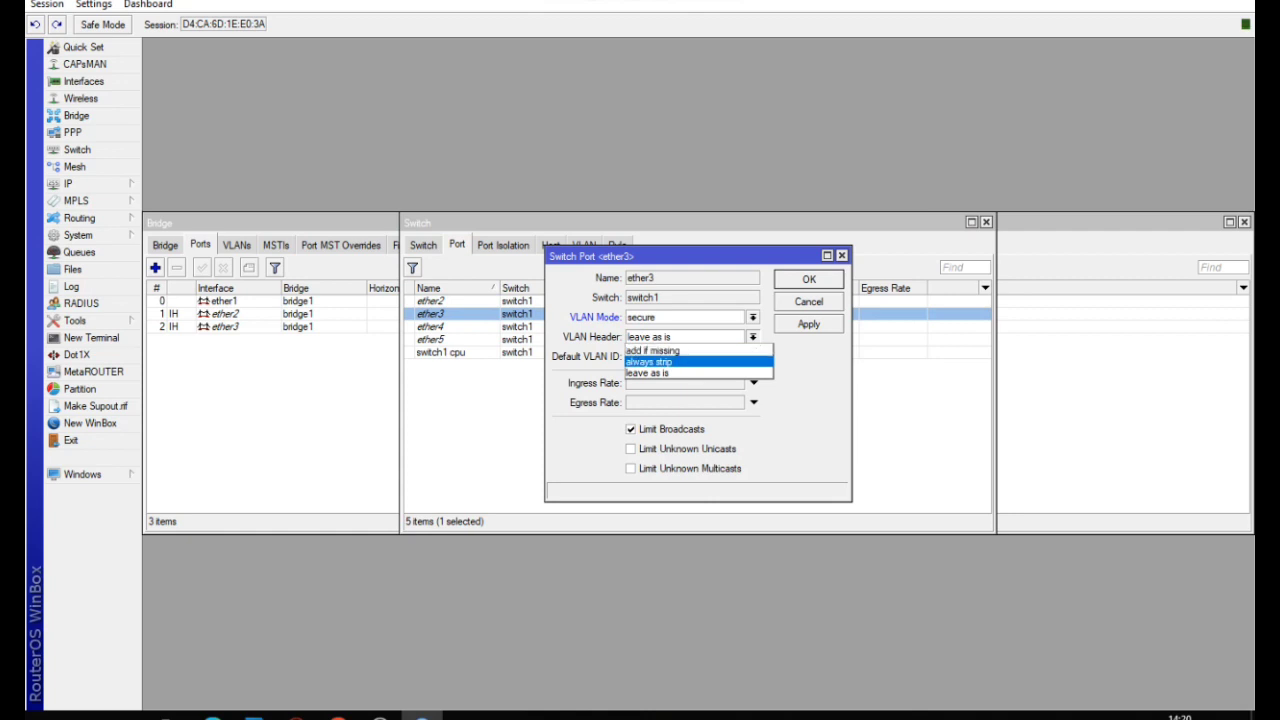
pyautogui.click(648, 361)
pyautogui.click(630, 356)
pyautogui.click(809, 324)
pyautogui.click(809, 279)
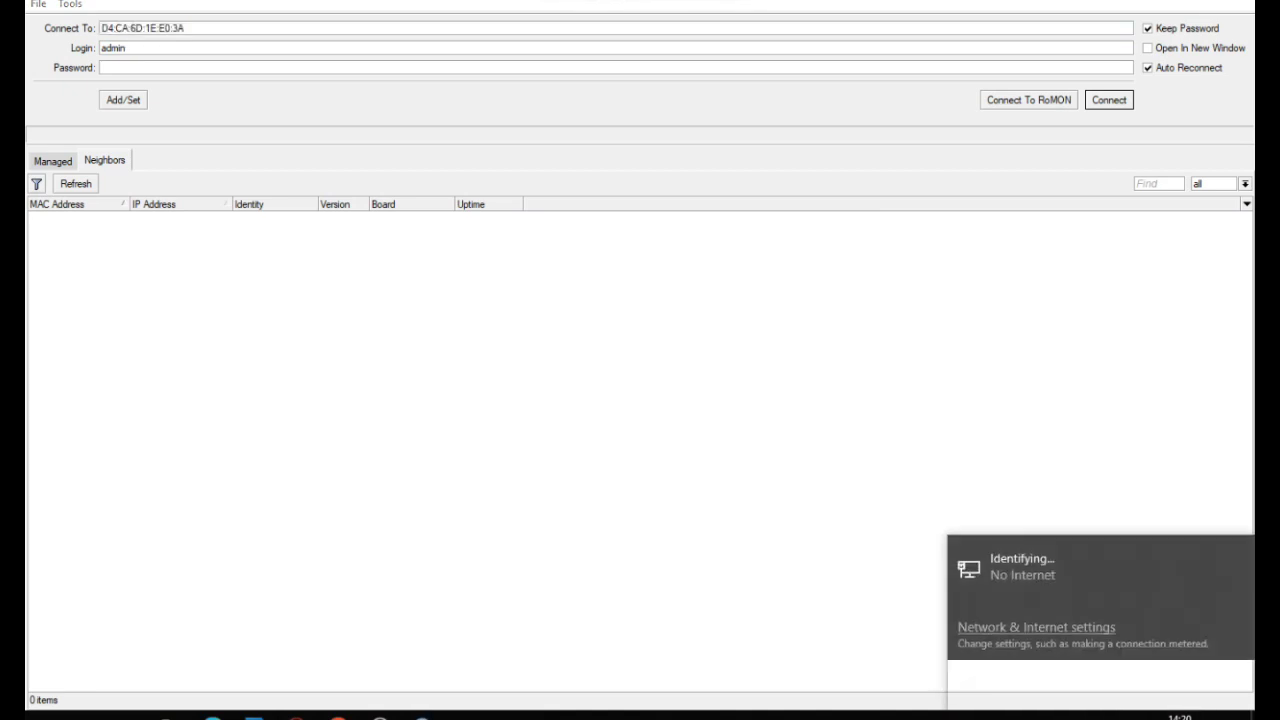
# Switch to the Windows Network Connections and restart the Ethernet adapter by disabling and re-enabling it.
pyautogui.click(1036, 678)
pyautogui.click(413, 476)
pyautogui.rightClick(113, 107)
pyautogui.click(187, 53)
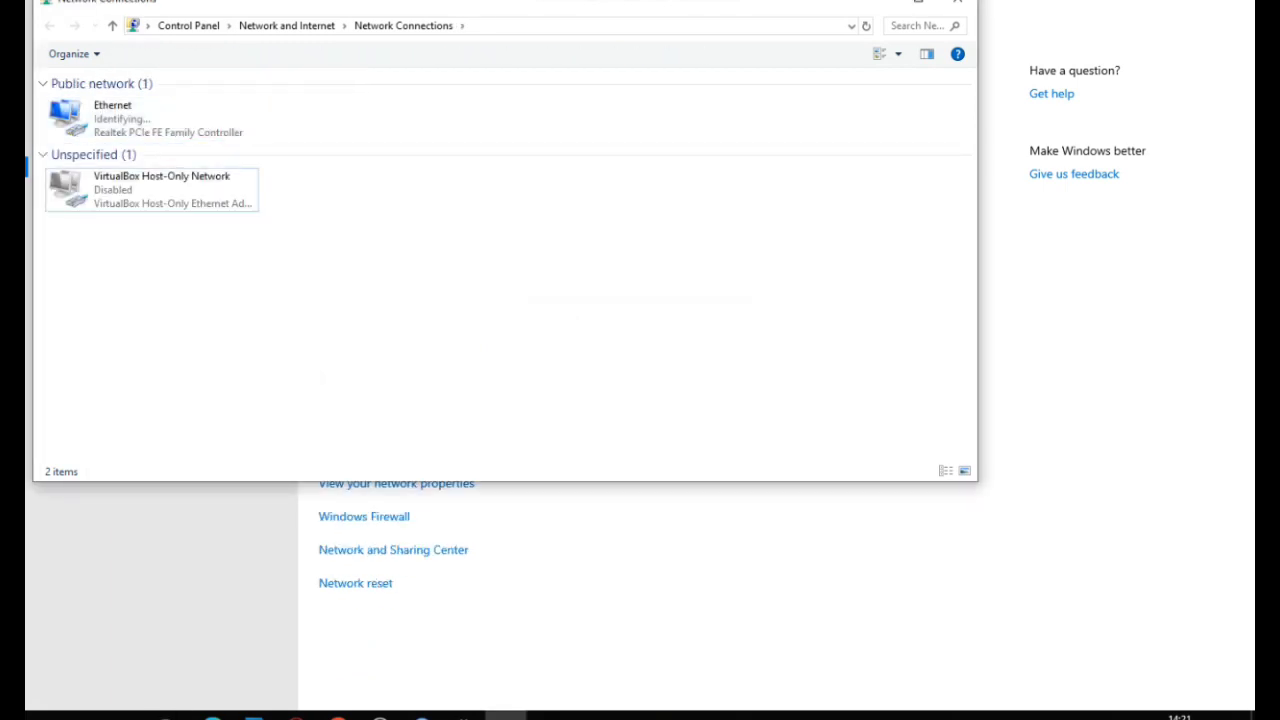
# Check the Ethernet connection's IPv4 address, gateway and DHCP server in its connection details, and return to WinBox.
pyautogui.rightClick(205, 131)
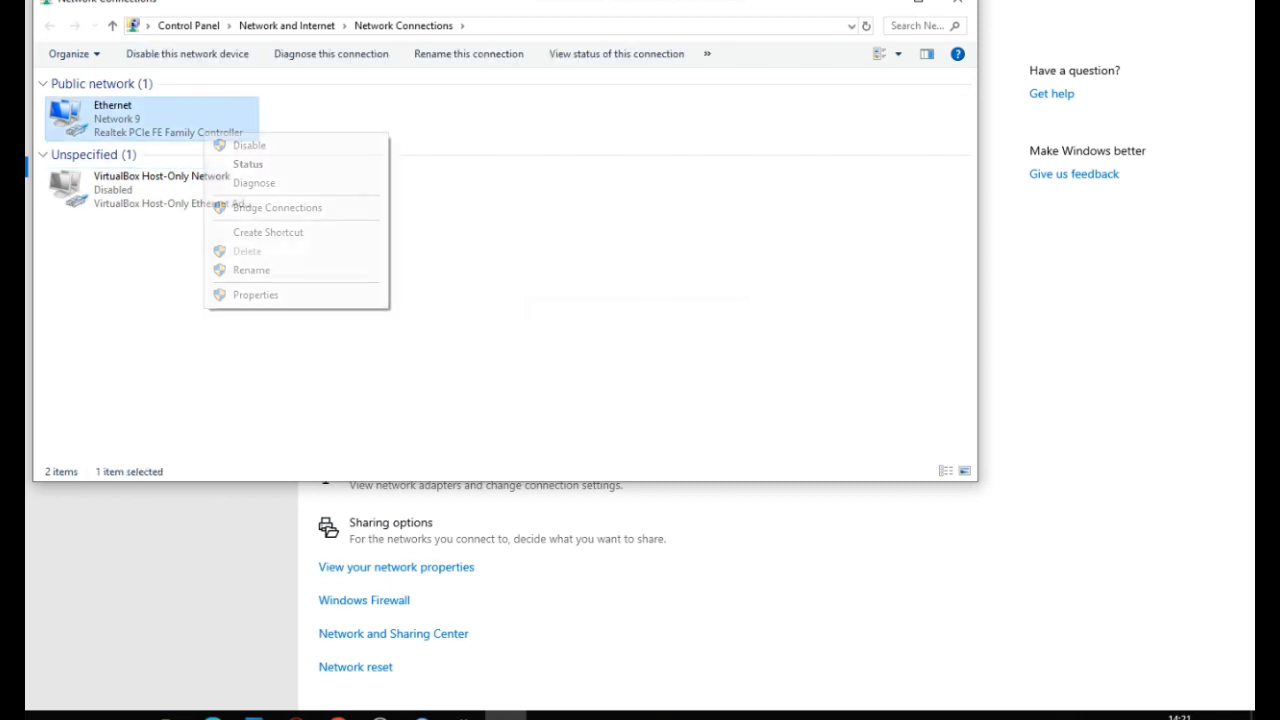
pyautogui.click(250, 163)
pyautogui.click(547, 341)
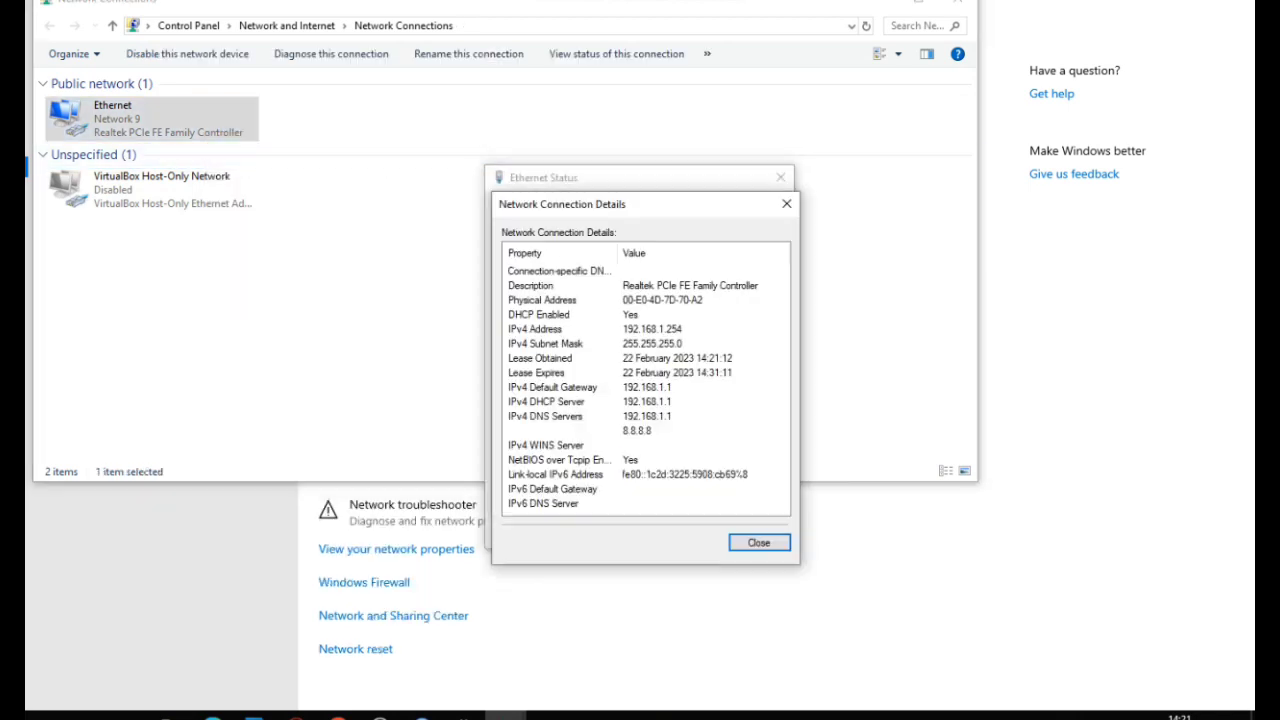
pyautogui.click(787, 204)
pyautogui.click(781, 177)
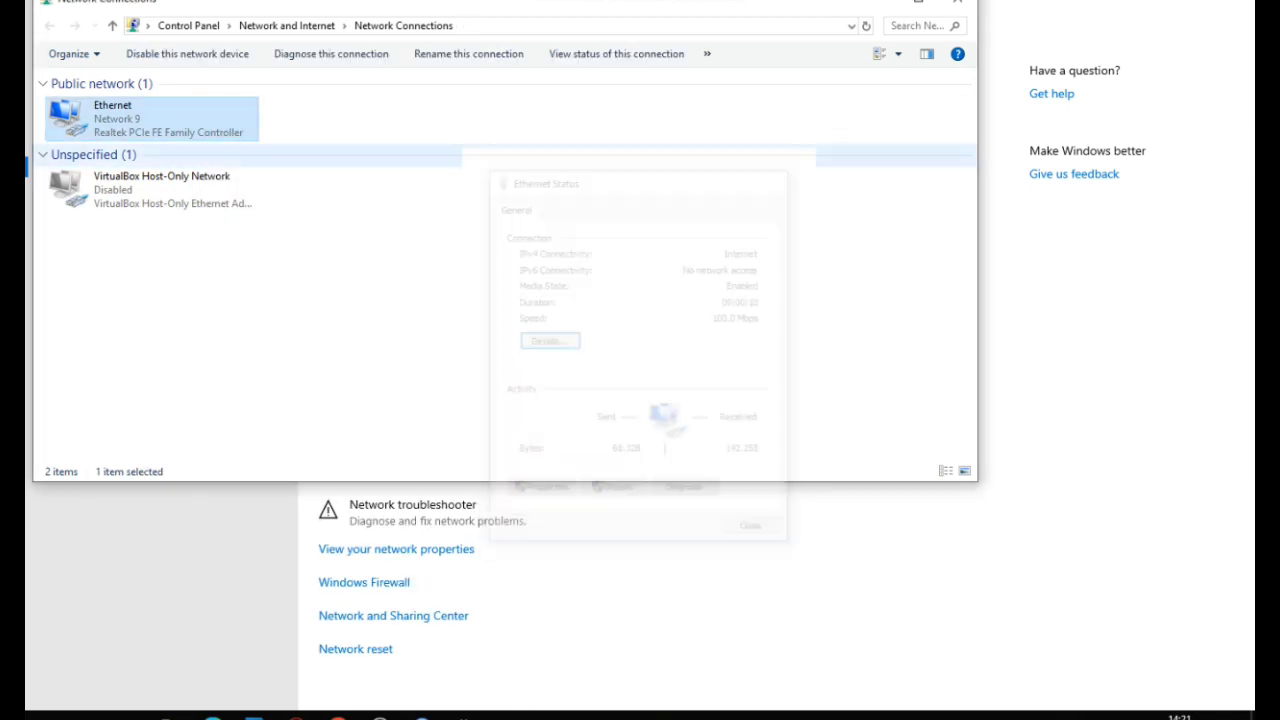
pyautogui.click(958, 2)
pyautogui.click(1236, 1)
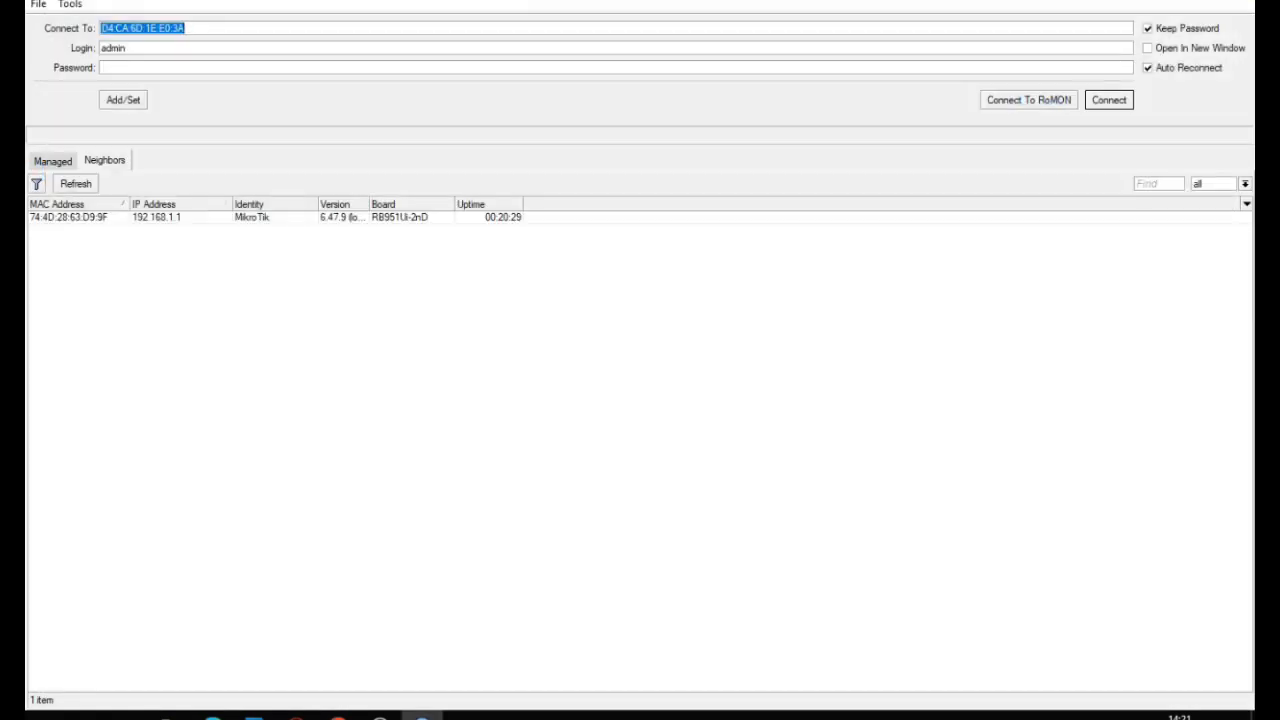
# Open the Windows Command Prompt and ping 192.168.2.1.
pyautogui.press('super+d')
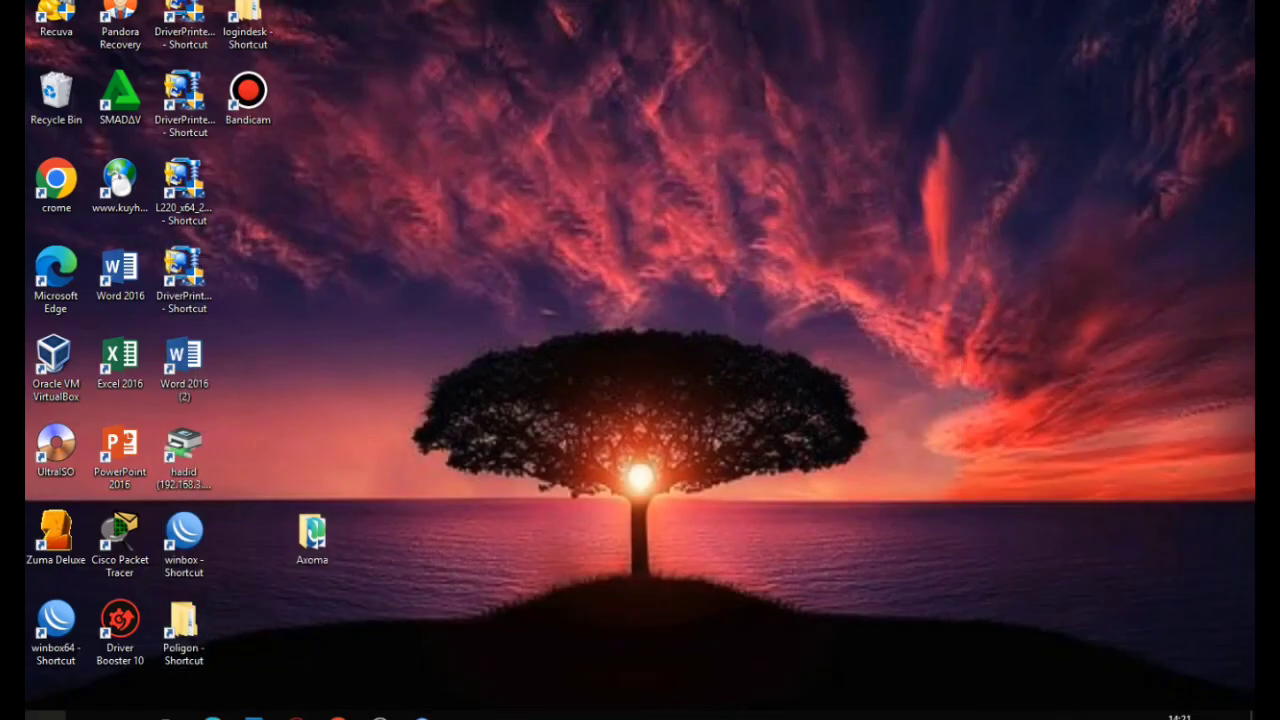
pyautogui.click(86, 717)
pyautogui.write('cmd')
pyautogui.press('Return')
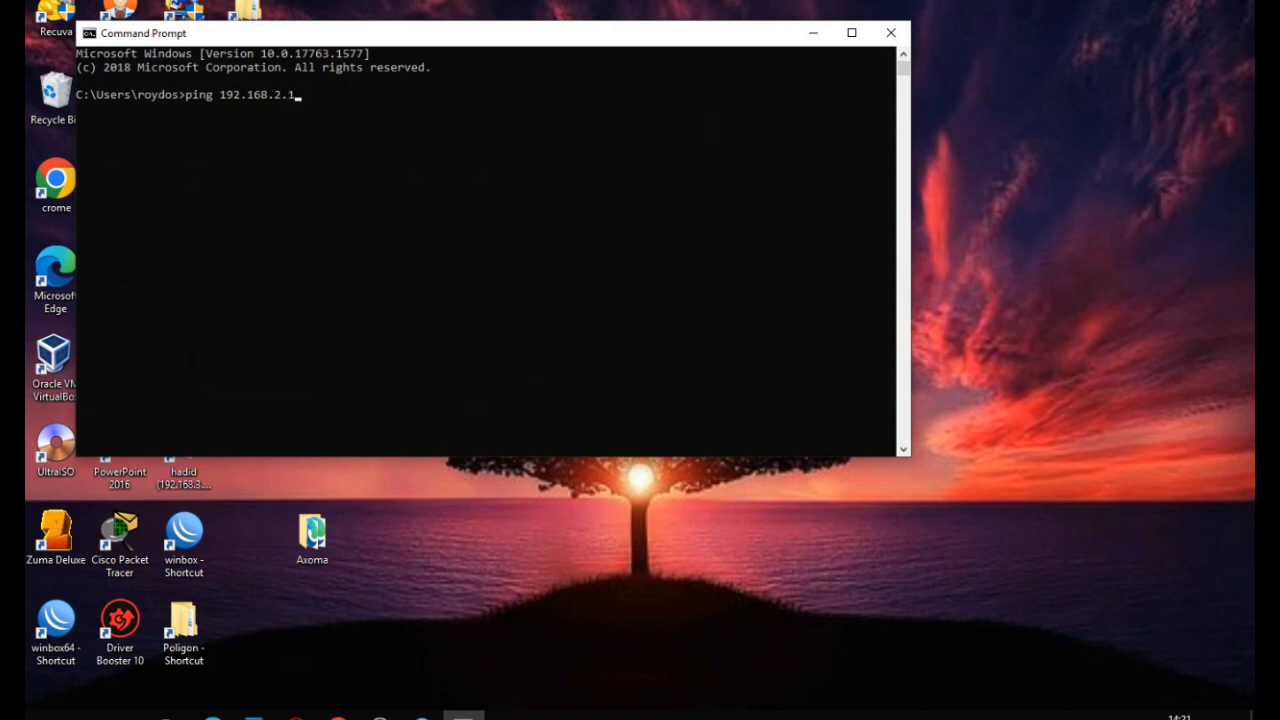
pyautogui.press('Return')
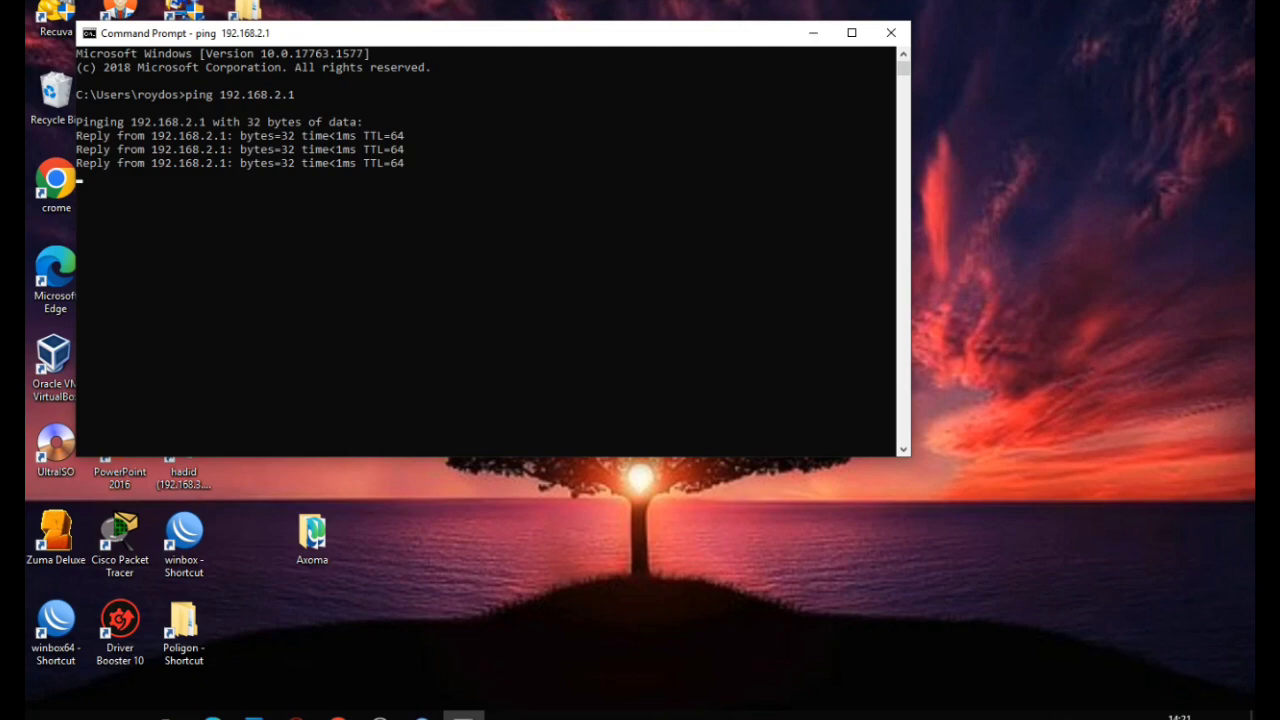
pyautogui.press('Return')
pyautogui.click(891, 33)
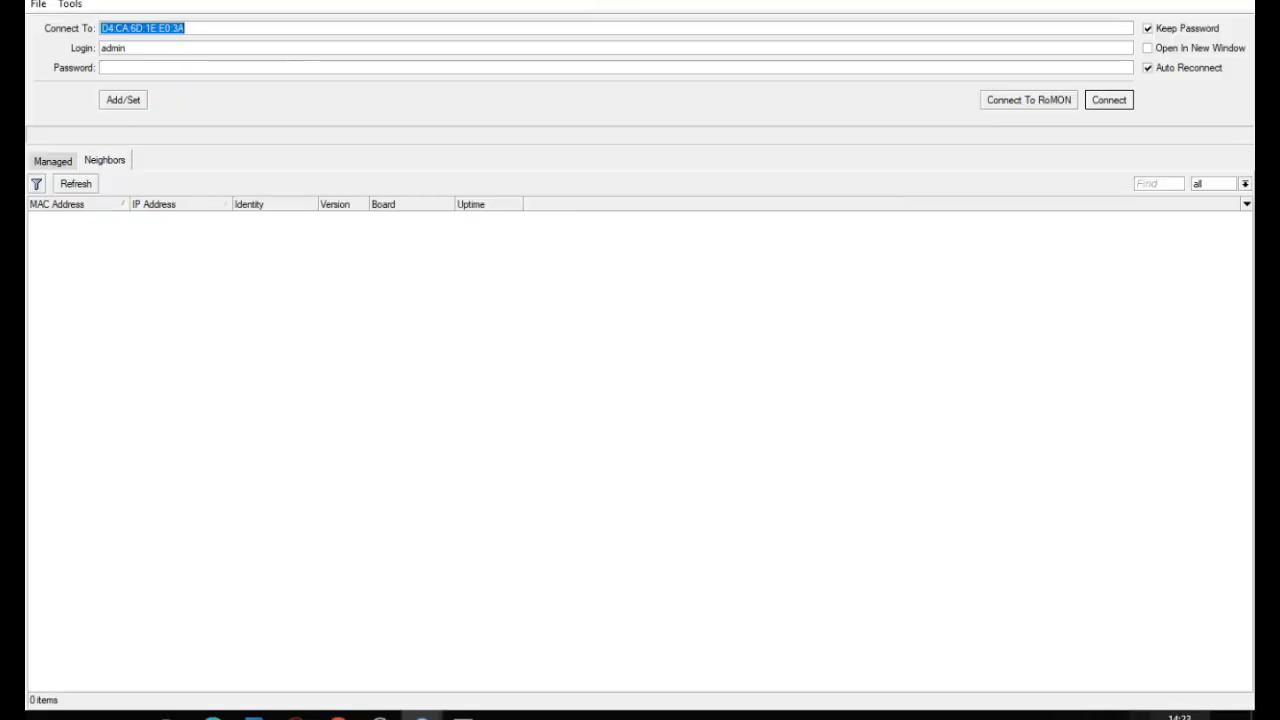
# Reopen the Windows Network Connections, then disable and re-enable the Ethernet adapter to renew its address.
pyautogui.click(1119, 716)
pyautogui.click(1045, 680)
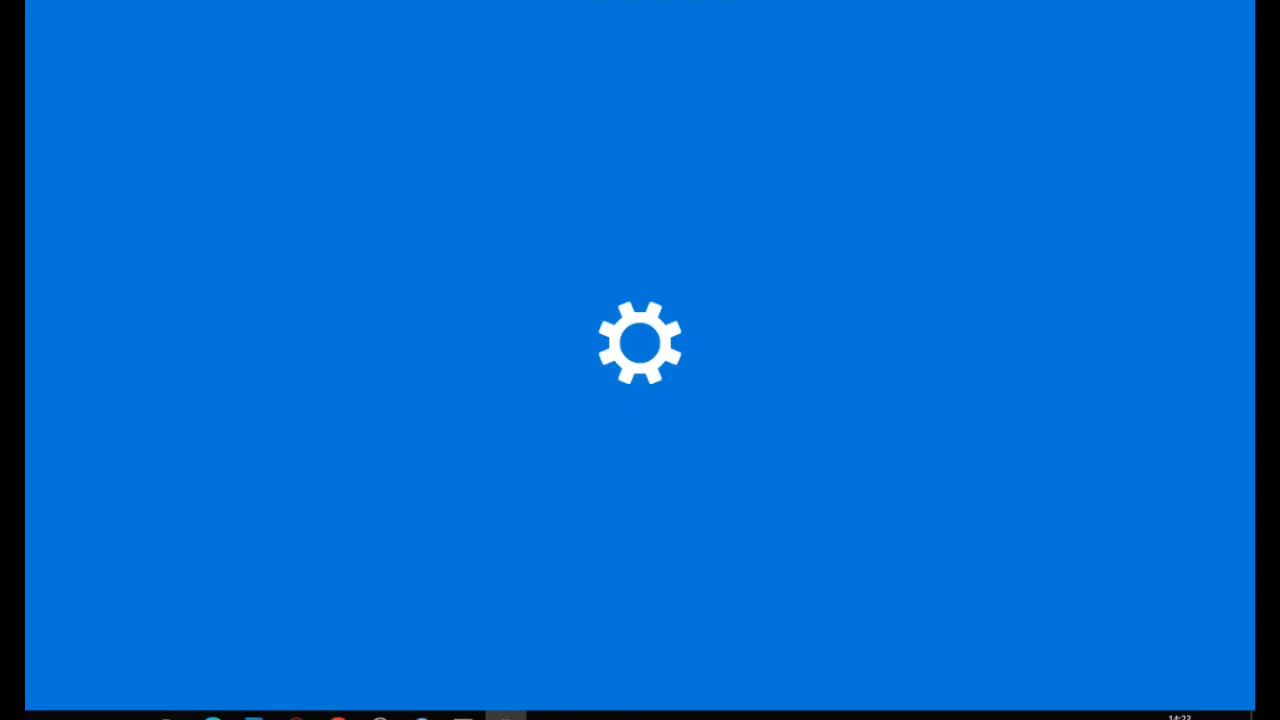
pyautogui.click(413, 400)
pyautogui.click(150, 118)
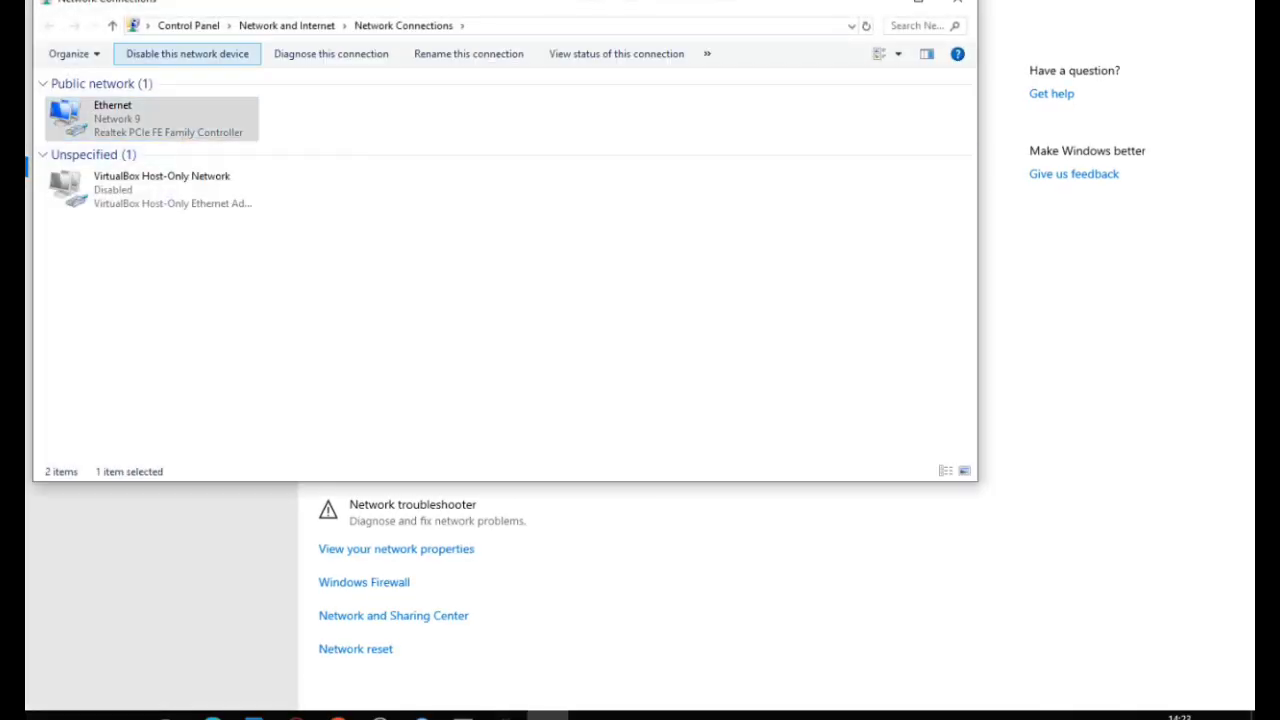
pyautogui.click(187, 53)
pyautogui.click(187, 53)
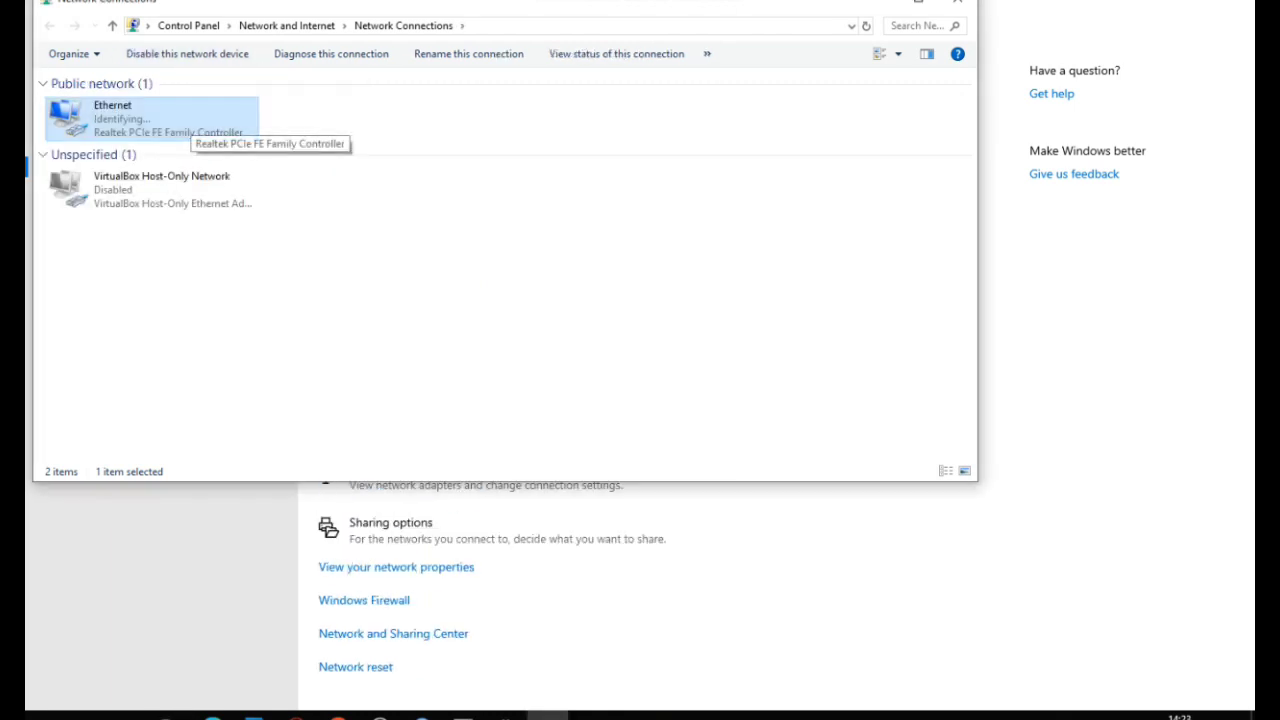
# Examine the restarted Ethernet connection's details for its IPv4 address, default gateway and DHCP server.
pyautogui.rightClick(178, 126)
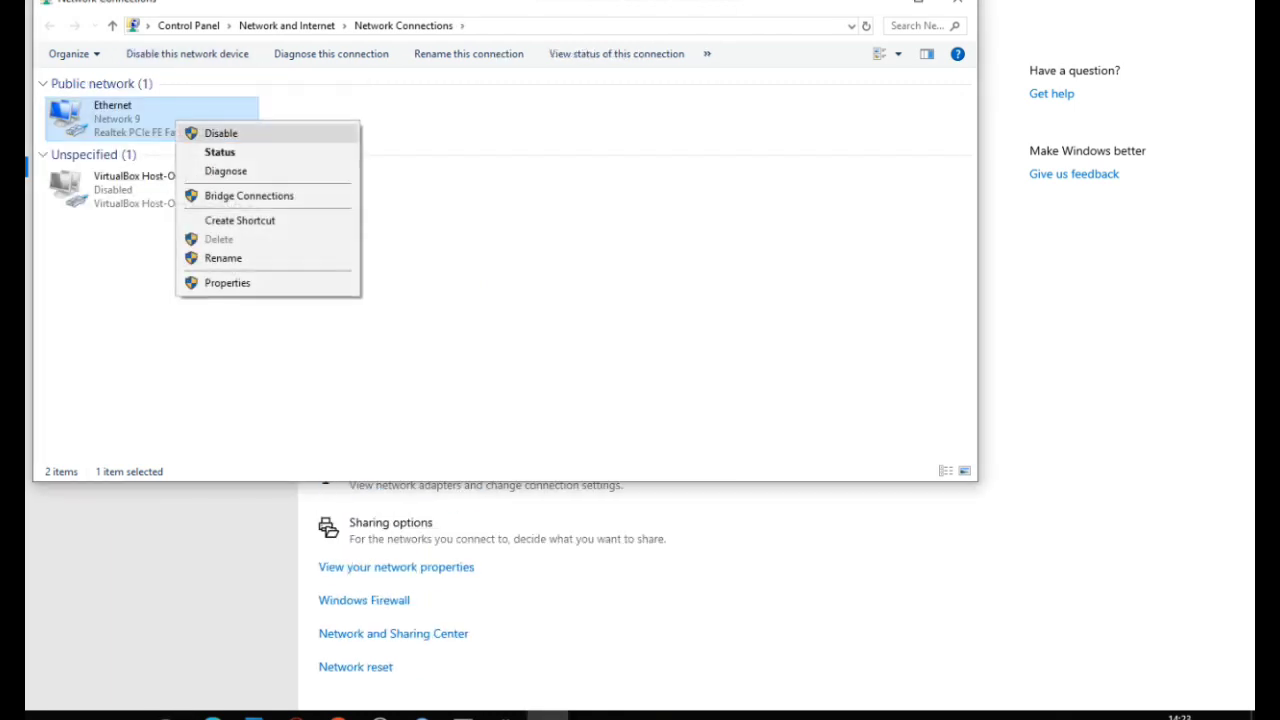
pyautogui.click(220, 151)
pyautogui.click(547, 341)
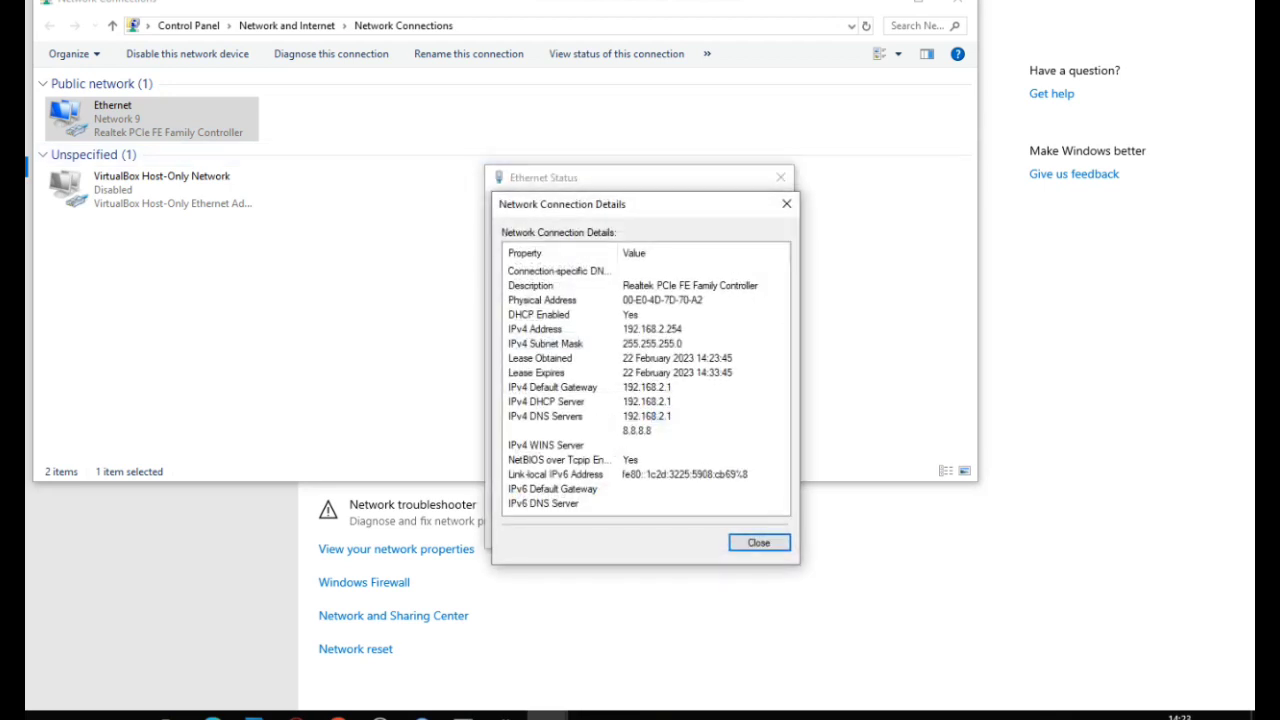
# Switch back to the Command Prompt and ping 192.168.1.1.
pyautogui.click(462, 715)
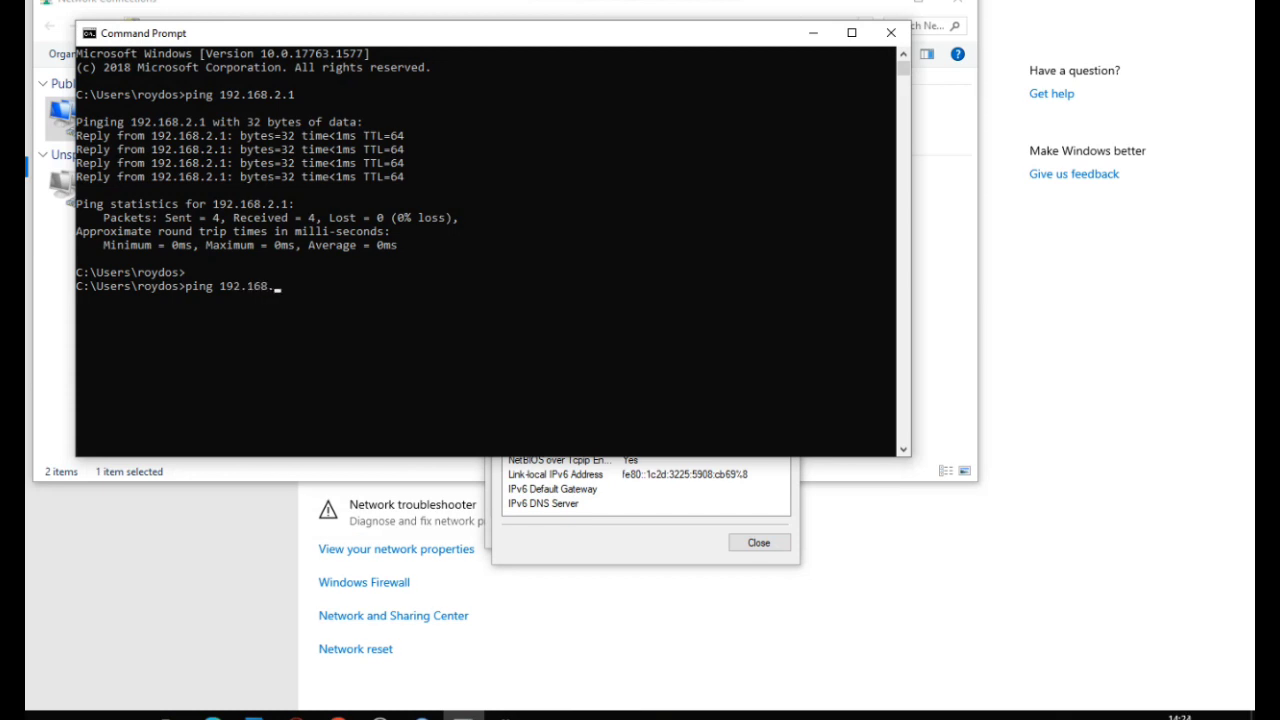
pyautogui.press('Return')
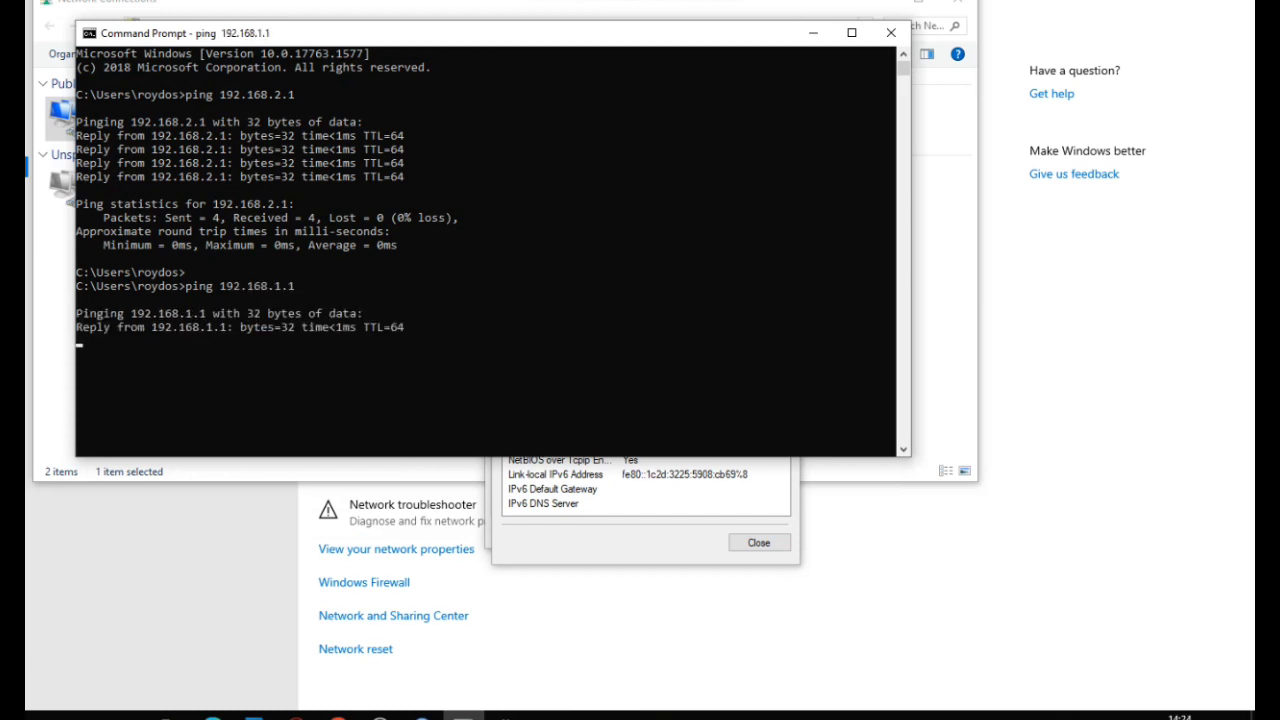